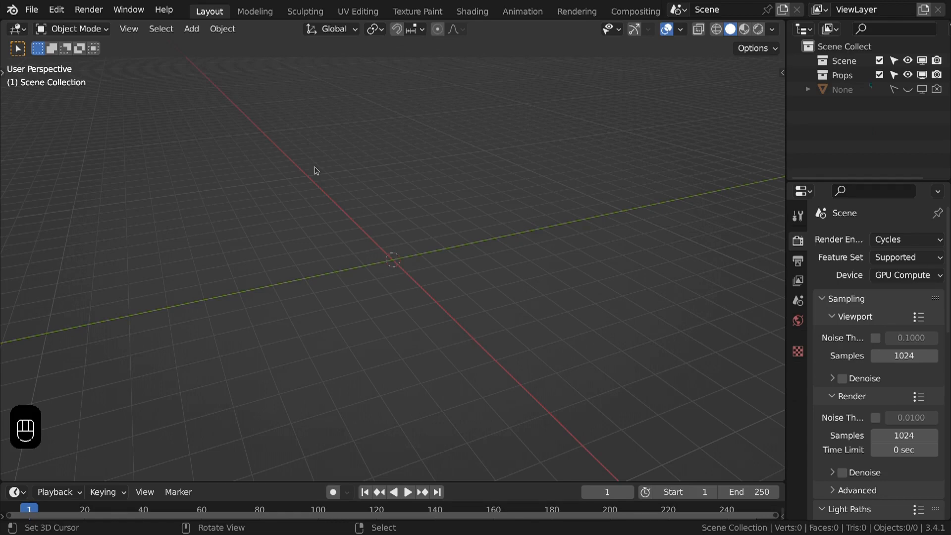
# - Open the preferences and check the keymap preset choices with Blender 27x active
pyautogui.press('ctrl')
pyautogui.hotkey('ctrl', 'alt', 'u')
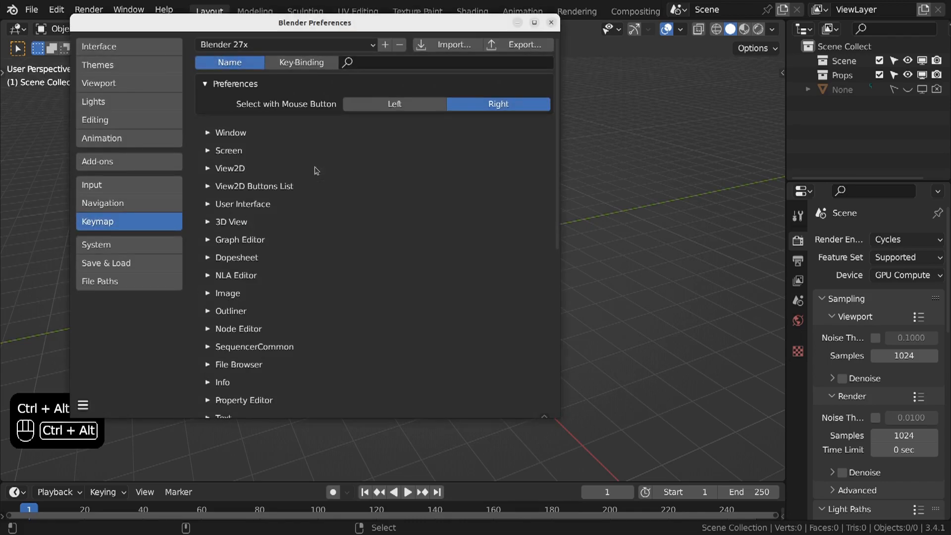
pyautogui.click(275, 45)
pyautogui.click(237, 43)
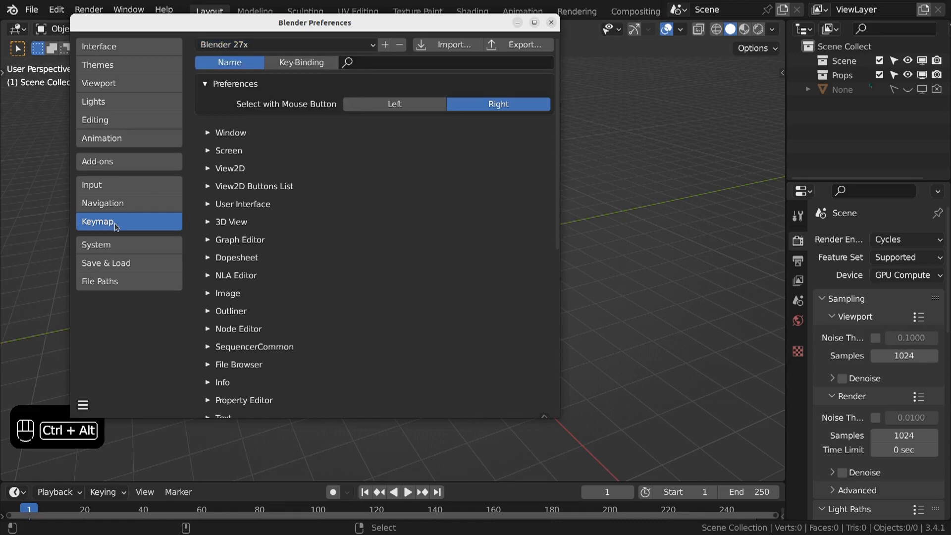
# - Search the add-ons for "pie" and review the pie menu options of the 3D Viewport Pie Menus add-on
pyautogui.click(108, 185)
pyautogui.click(109, 203)
pyautogui.click(110, 163)
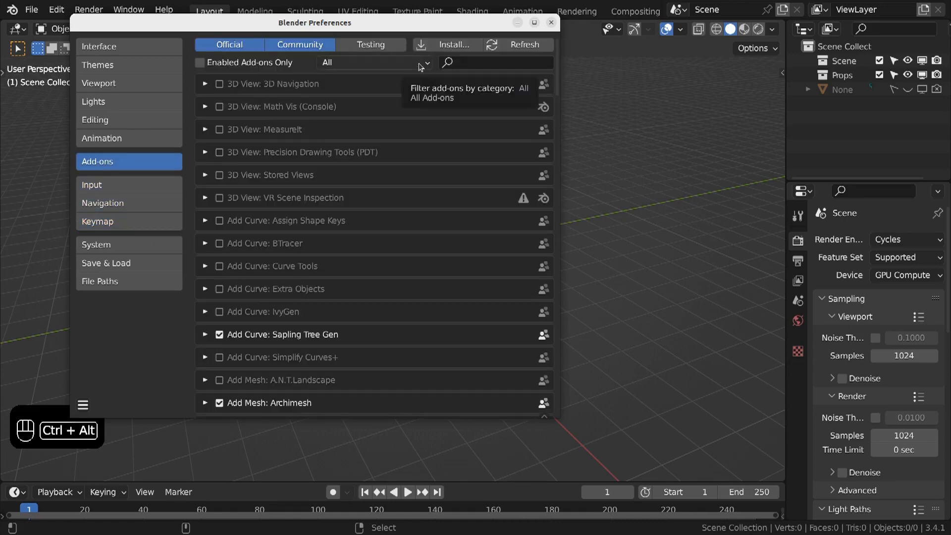
pyautogui.click(520, 62)
pyautogui.write('pie')
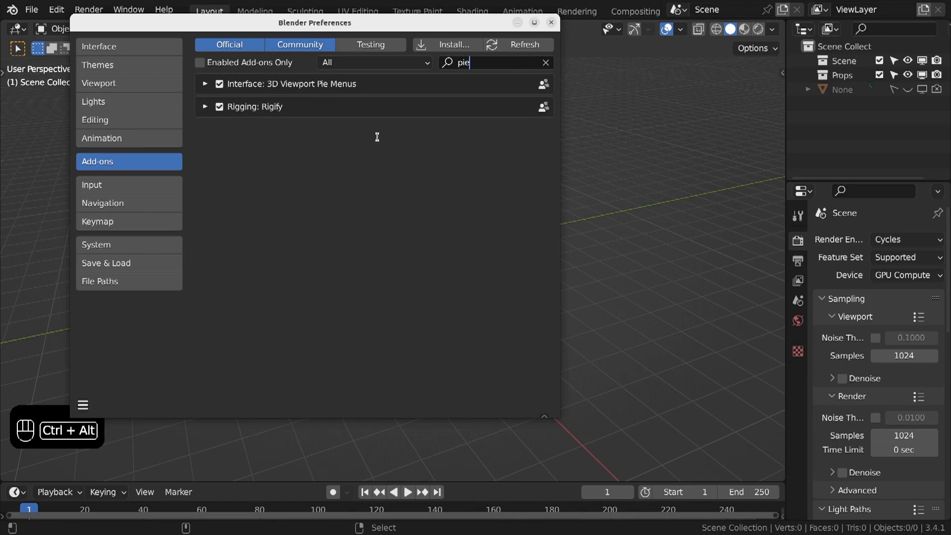
pyautogui.click(206, 84)
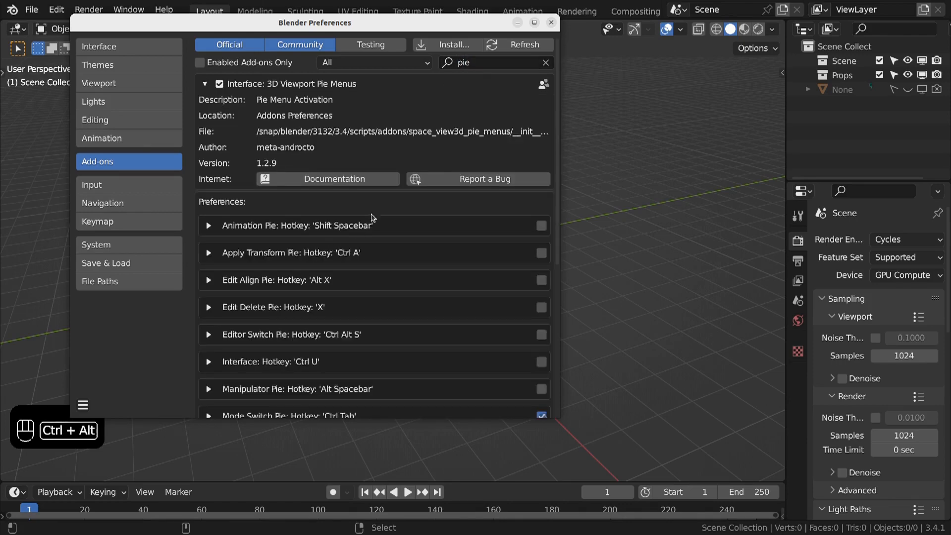
pyautogui.scroll(-10, 373, 218)
pyautogui.scroll(1, 452, 208)
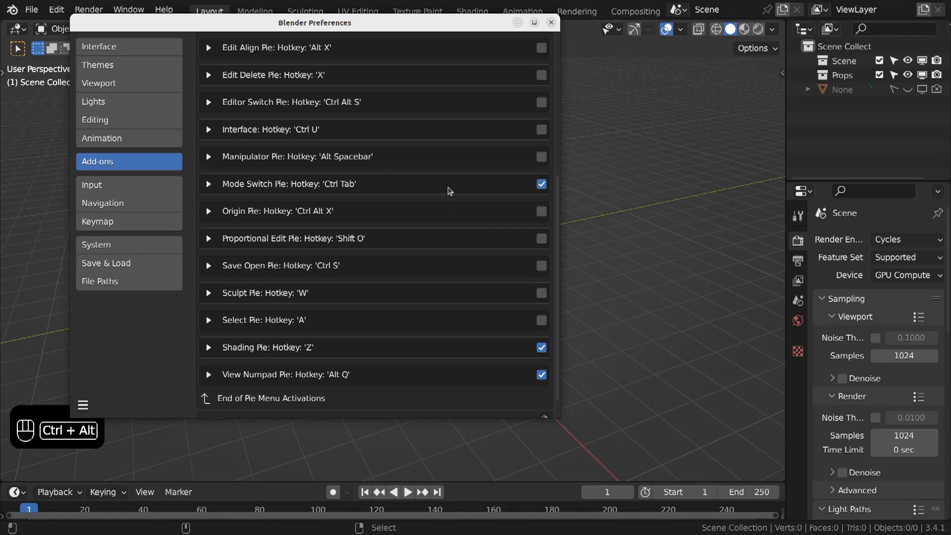
pyautogui.scroll(10, 475, 360)
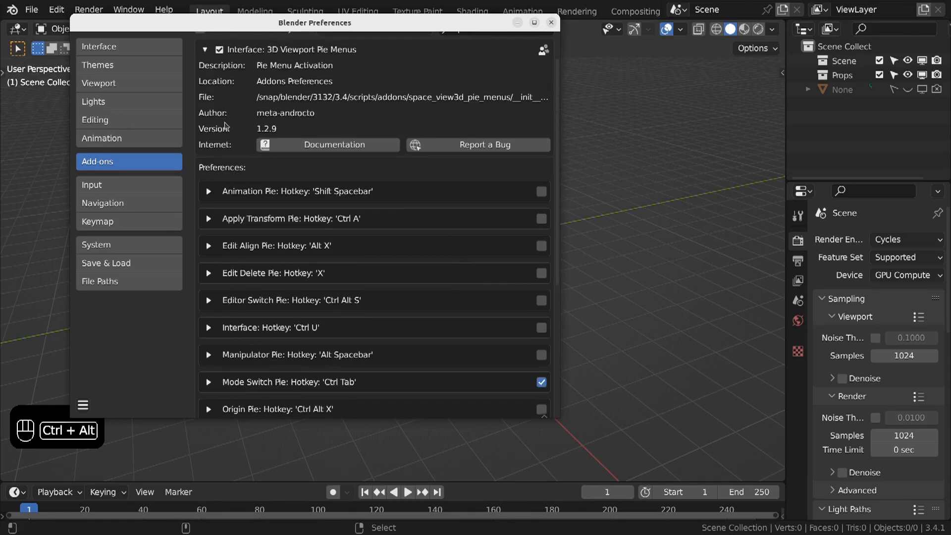
# - Search the add-ons for "modi", check the Modifier Tools add-on, and close the preferences
pyautogui.click(202, 84)
pyautogui.click(482, 64)
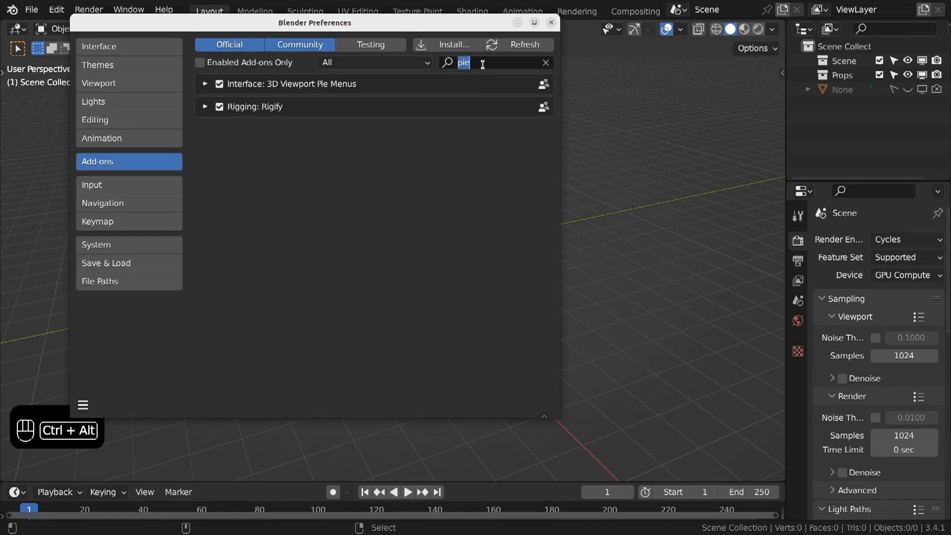
pyautogui.press('BackSpace')
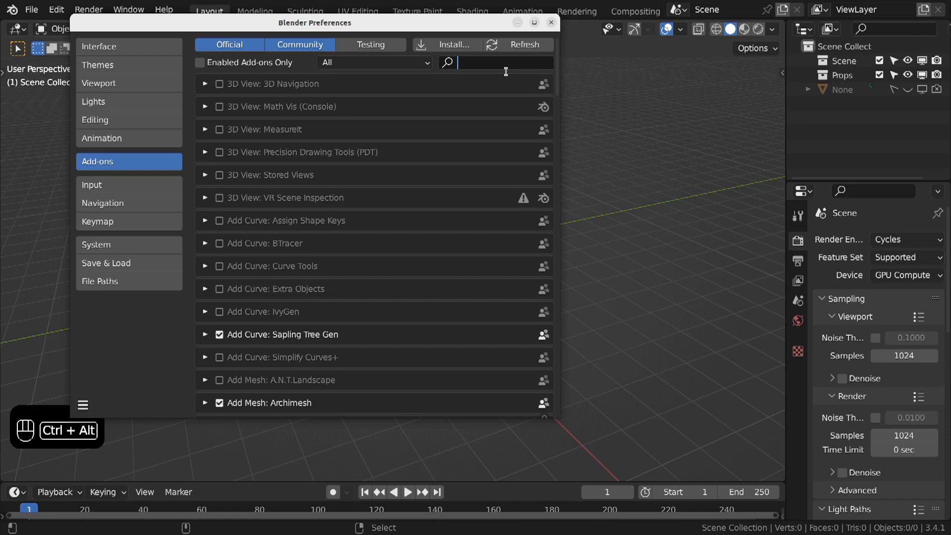
pyautogui.write('m')
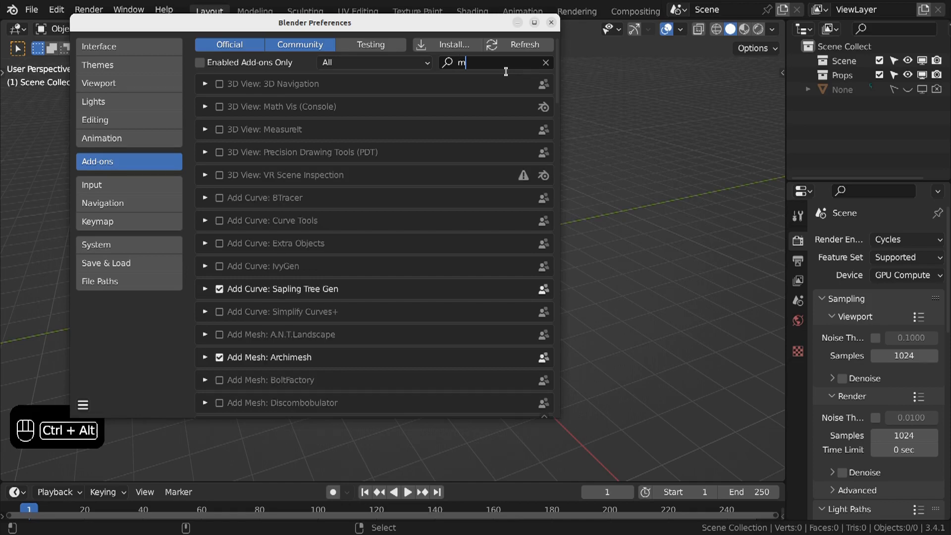
pyautogui.write('odi')
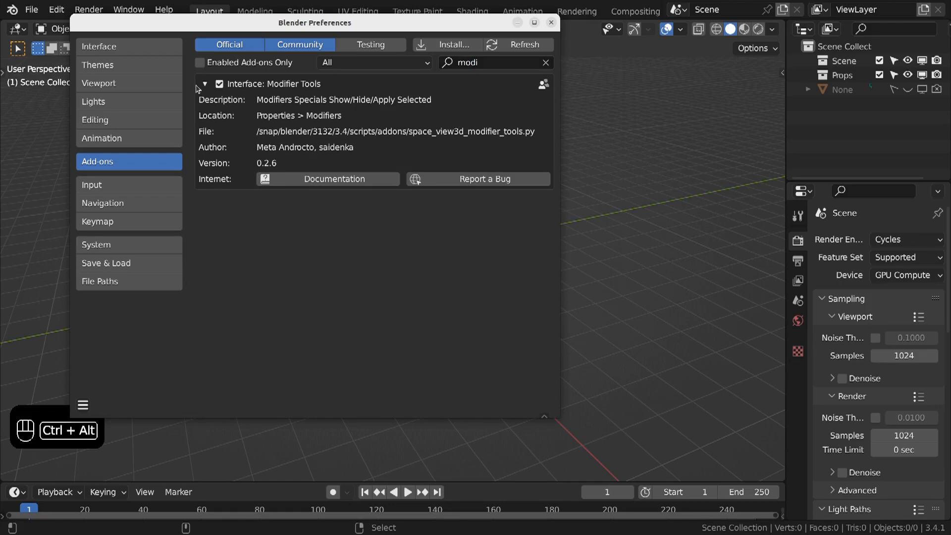
pyautogui.click(205, 86)
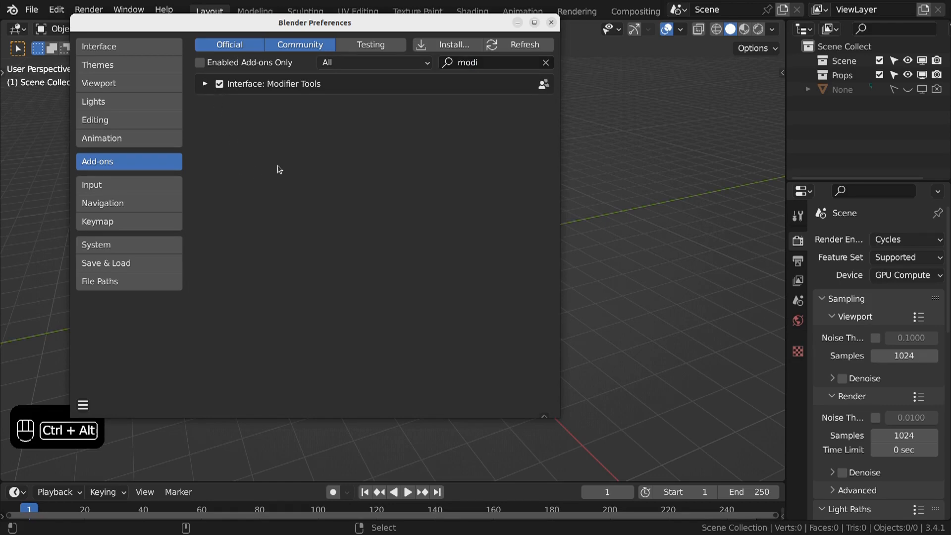
pyautogui.hotkey('alt', 'F4')
# - View the viewport shading pie with its Wireframe, Solid, Rendered and Material Preview choices, keeping the current shading
pyautogui.press('z')
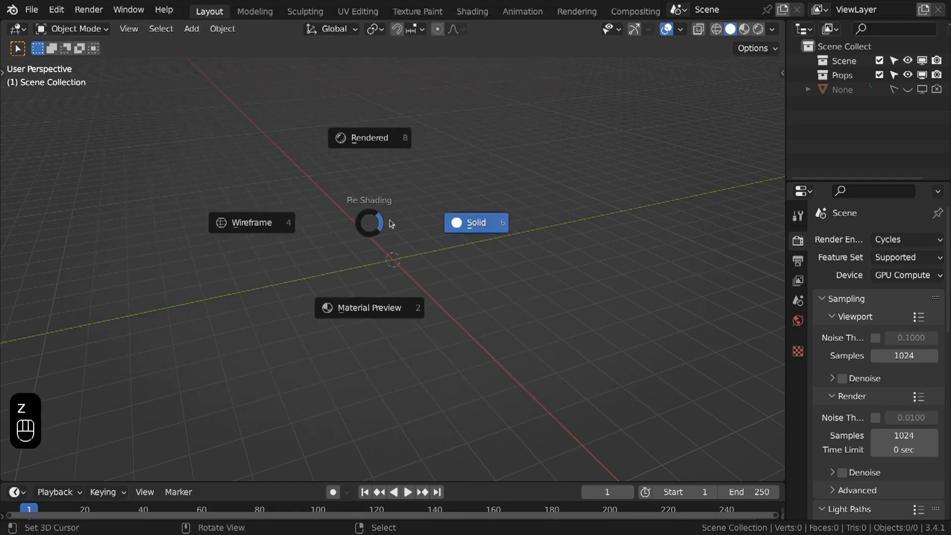
pyautogui.press('z')
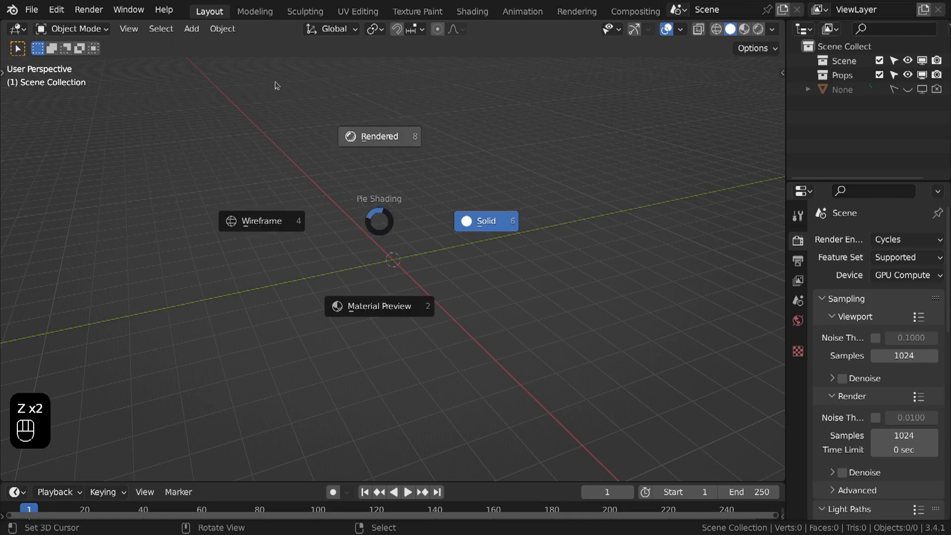
pyautogui.click(393, 218)
# - Add a cube mesh at the world origin and give it a Decimate modifier
pyautogui.hotkey('shift', 'a')
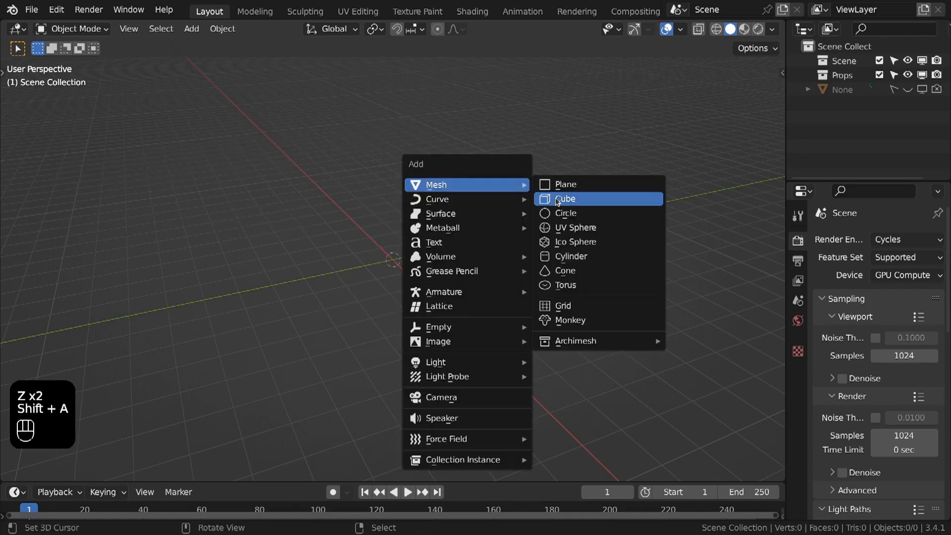
pyautogui.click(576, 195)
pyautogui.click(799, 366)
pyautogui.click(875, 240)
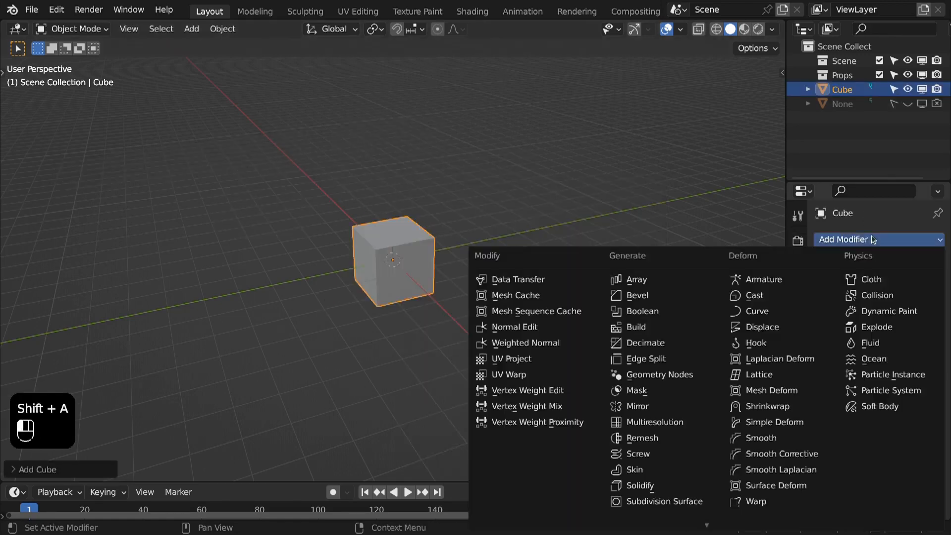
pyautogui.click(666, 342)
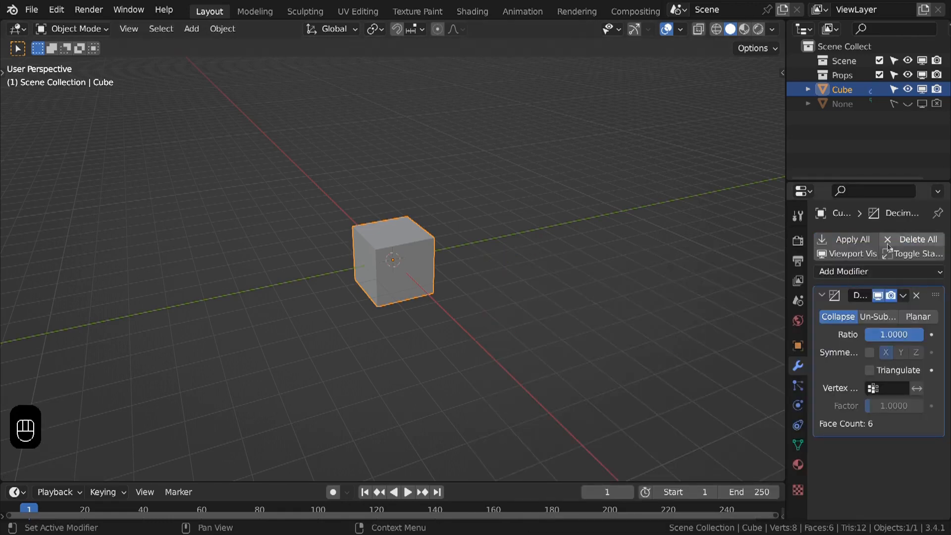
# - Duplicate the cube, place the copy apart from the original, and select both cubes
pyautogui.hotkey('shift', 'd')
pyautogui.click(518, 164)
pyautogui.press('a')
pyautogui.press('a')
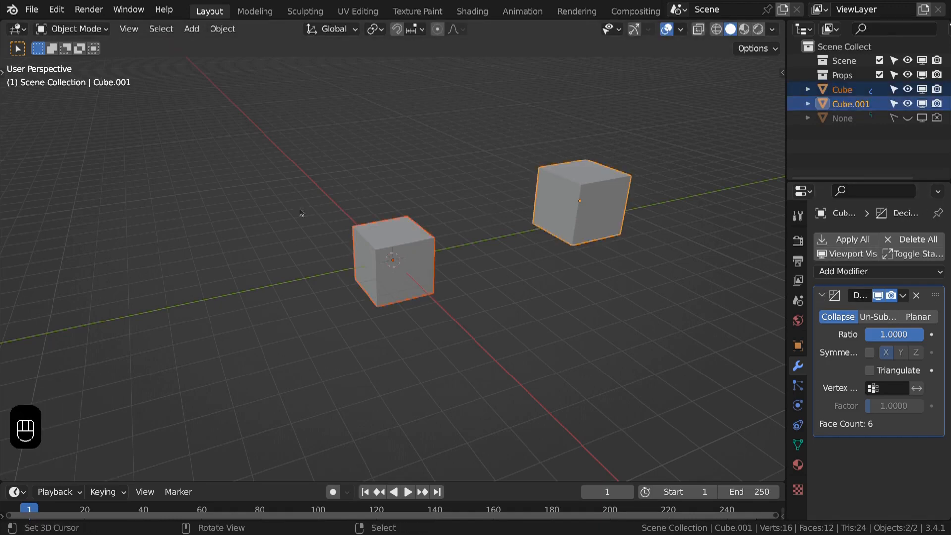
# - Try applying all modifiers on both selected cubes at once, and undo it
pyautogui.click(853, 240)
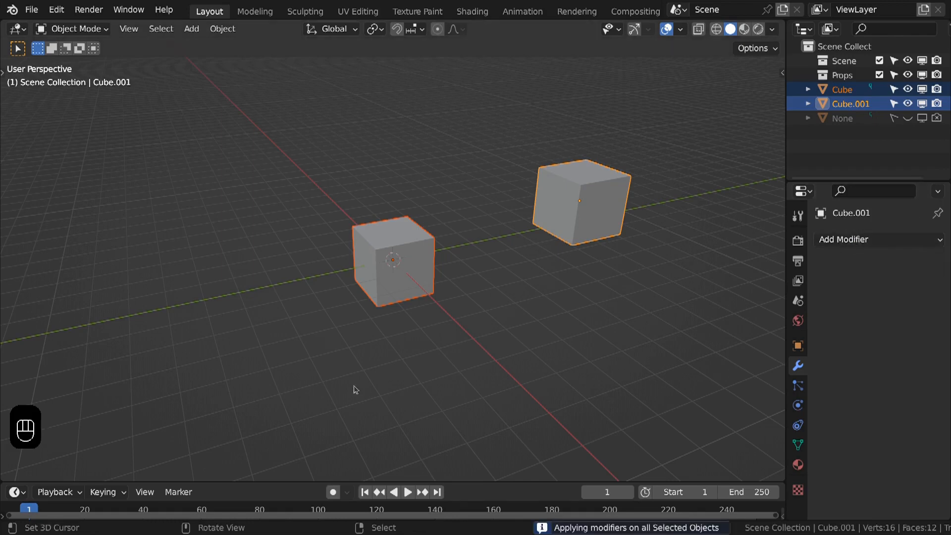
pyautogui.hotkey('ctrl', 'z')
pyautogui.hotkey('ctrl', 'z')
pyautogui.hotkey('ctrl', 'z')
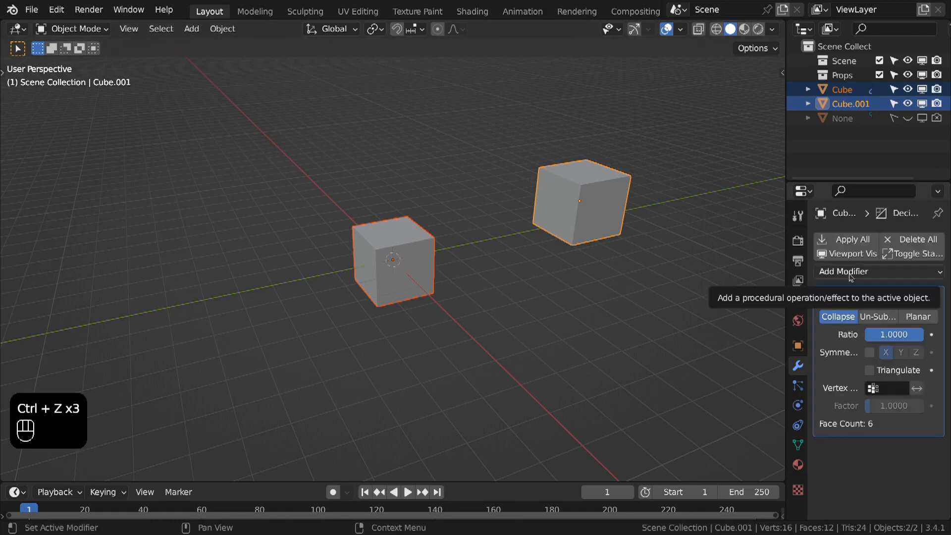
# - Add a level 2 Subdivision Surface modifier to both cubes and toggle the viewport visibility of all their modifiers
pyautogui.click(848, 254)
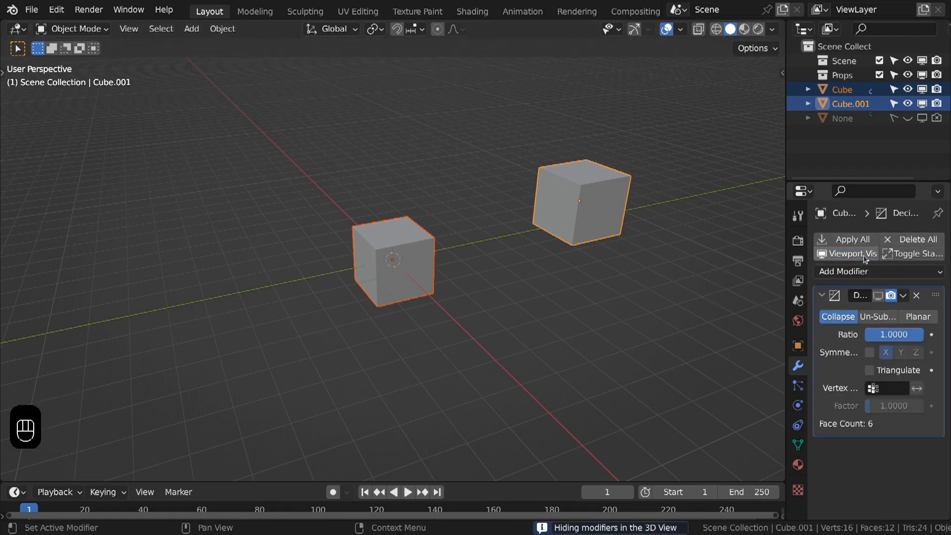
pyautogui.hotkey('ctrl', '2')
pyautogui.click(862, 254)
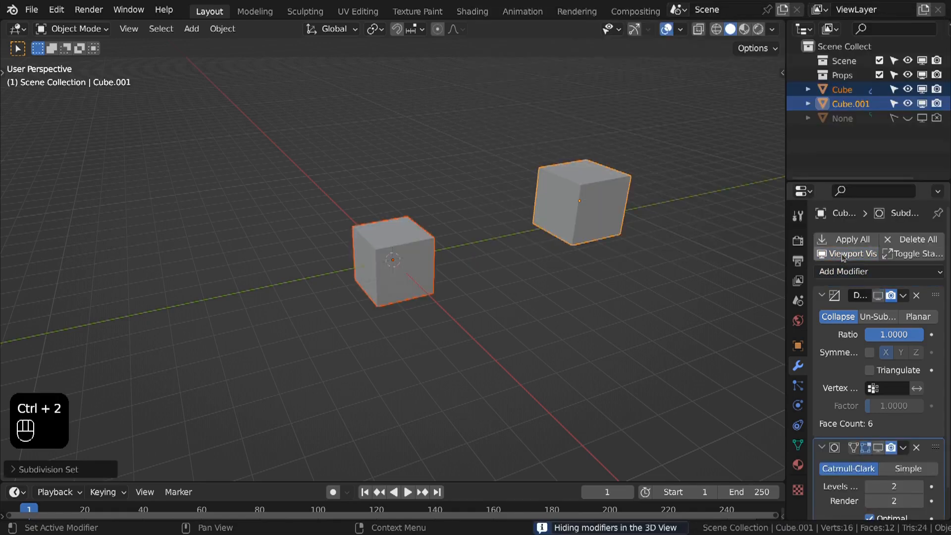
# - Try applying the Decimate and Subdivision Surface modifiers on both cubes together, and undo the changes
pyautogui.click(861, 240)
pyautogui.moveTo(570, 238); pyautogui.dragTo(469, 234, button='middle')
pyautogui.press('a')
pyautogui.press('a')
pyautogui.press('a')
pyautogui.hotkey('ctrl', 'z')
pyautogui.hotkey('ctrl', 'z')
pyautogui.hotkey('ctrl', 'z')
pyautogui.hotkey('ctrl', 'z')
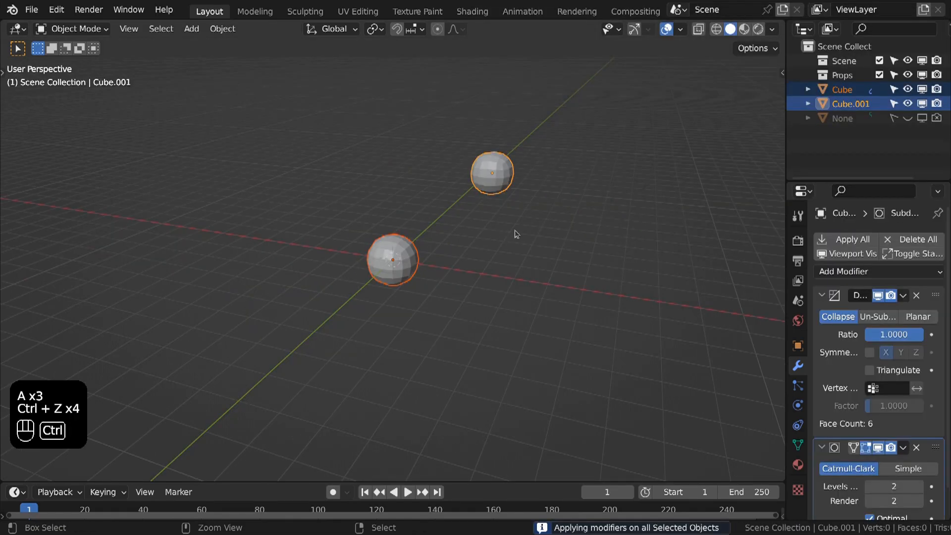
# - Delete all modifiers from both selected cubes and start a new file
pyautogui.click(919, 239)
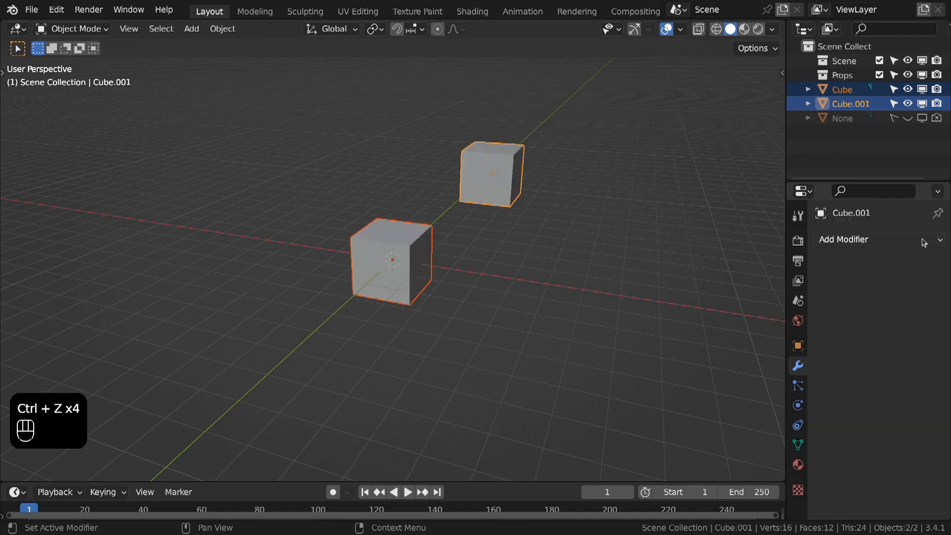
pyautogui.hotkey('ctrl', 'n')
pyautogui.click(410, 293)
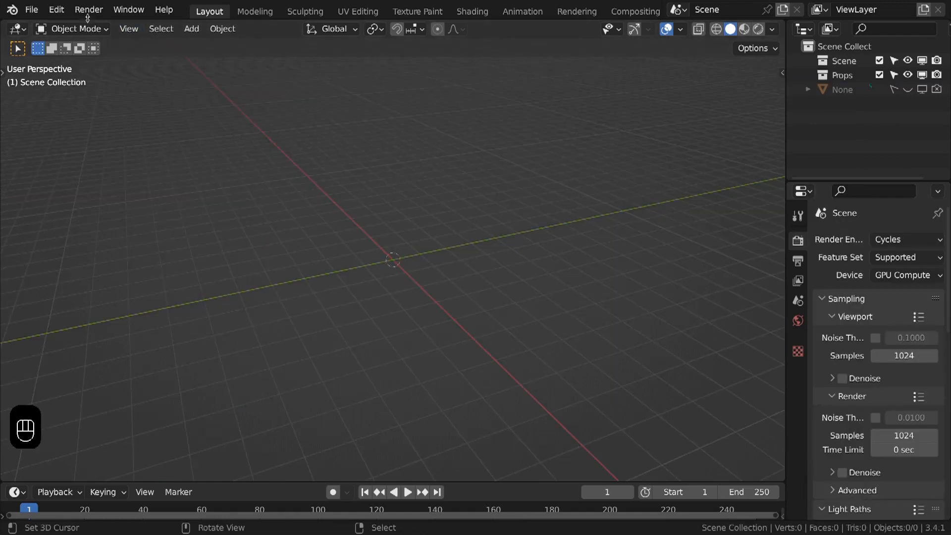
pyautogui.click(36, 9)
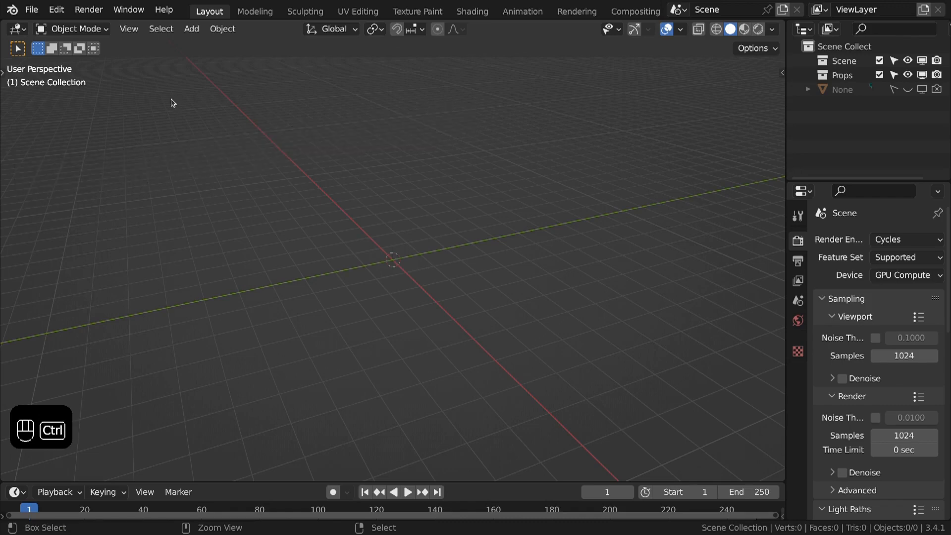
pyautogui.hotkey('ctrl', 'alt', 'u')
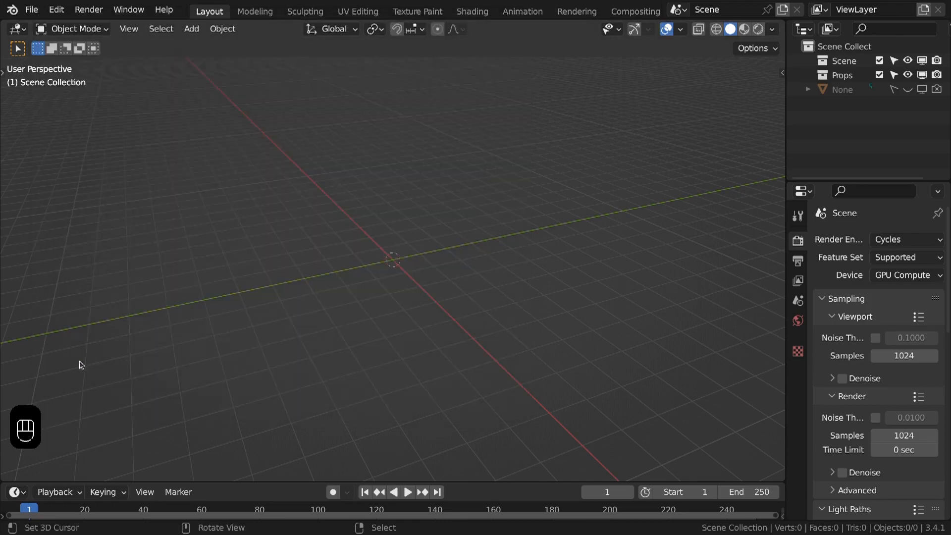
# - Add a cube mesh at the world origin of the new scene
pyautogui.moveTo(215, 225); pyautogui.dragTo(289, 238, button='middle')
pyautogui.keyDown('shift'); pyautogui.moveTo(307, 179); pyautogui.dragTo(350, 208, button='middle'); pyautogui.keyUp('shift')
pyautogui.hotkey('shift', 'a')
pyautogui.moveTo(472, 152)
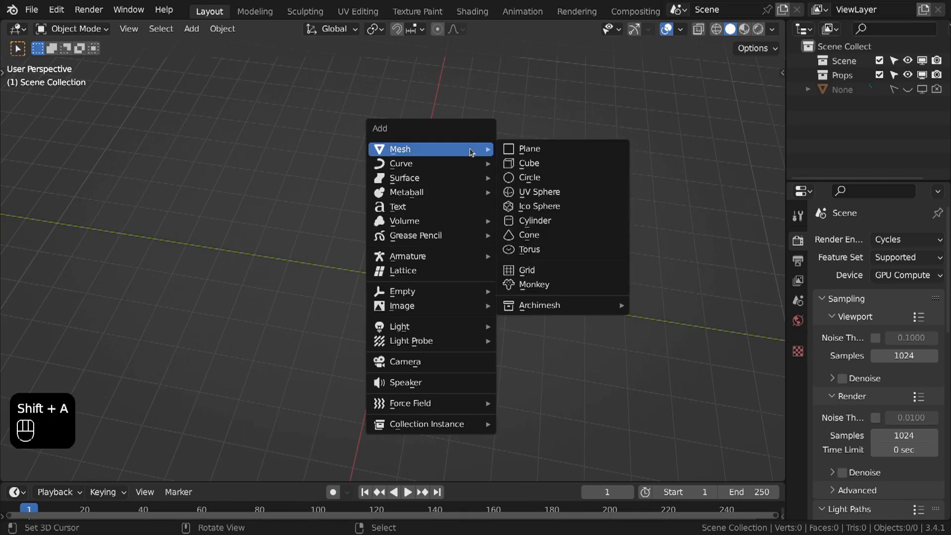
pyautogui.click(528, 163)
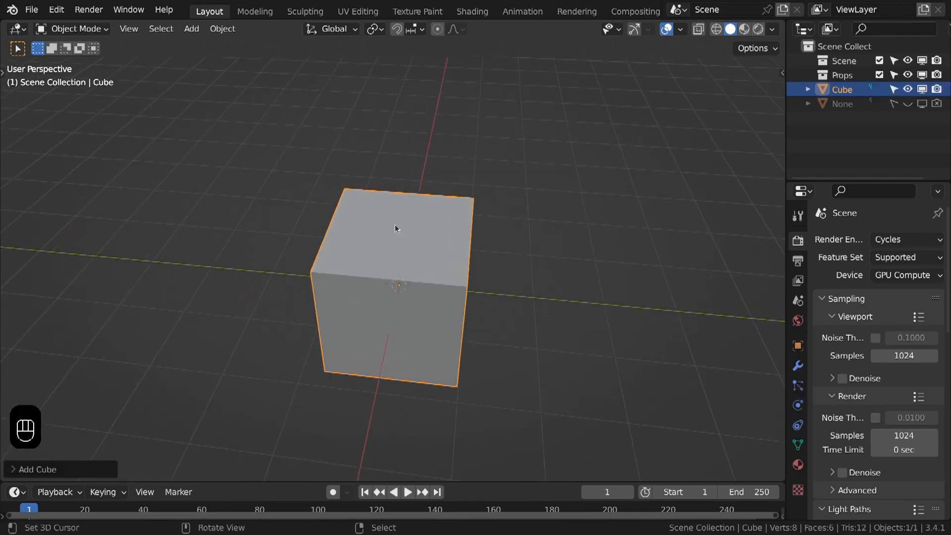
# - Try moving the cube freely and then constrained to the X axis
pyautogui.press('g')
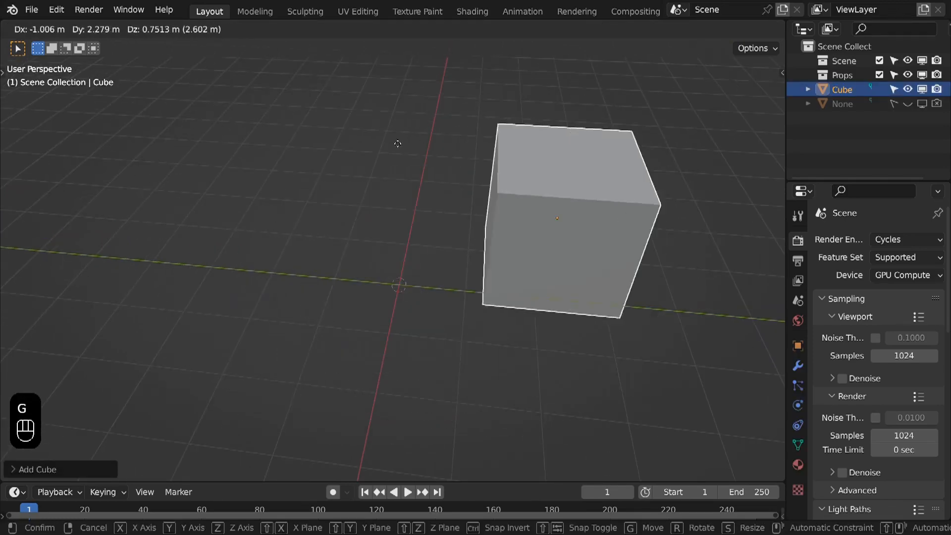
pyautogui.rightClick(311, 187)
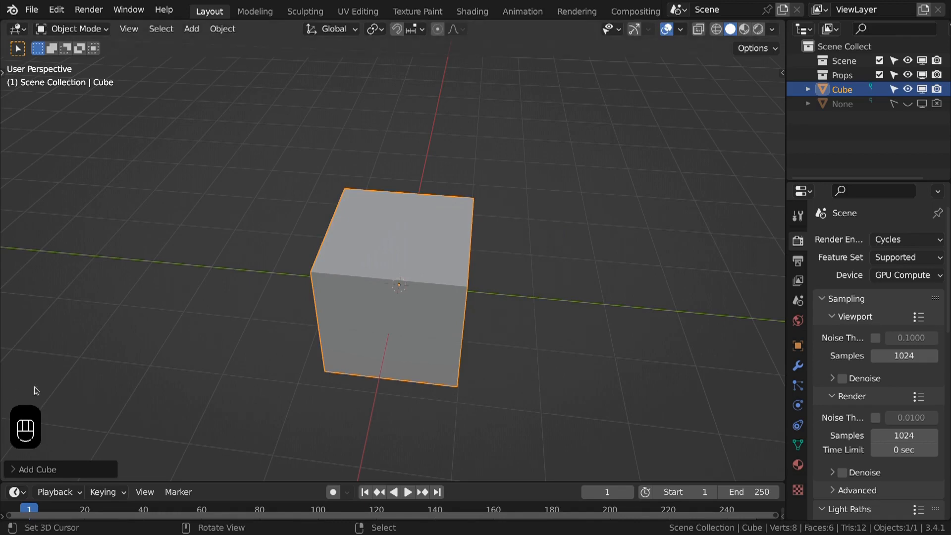
pyautogui.press('g')
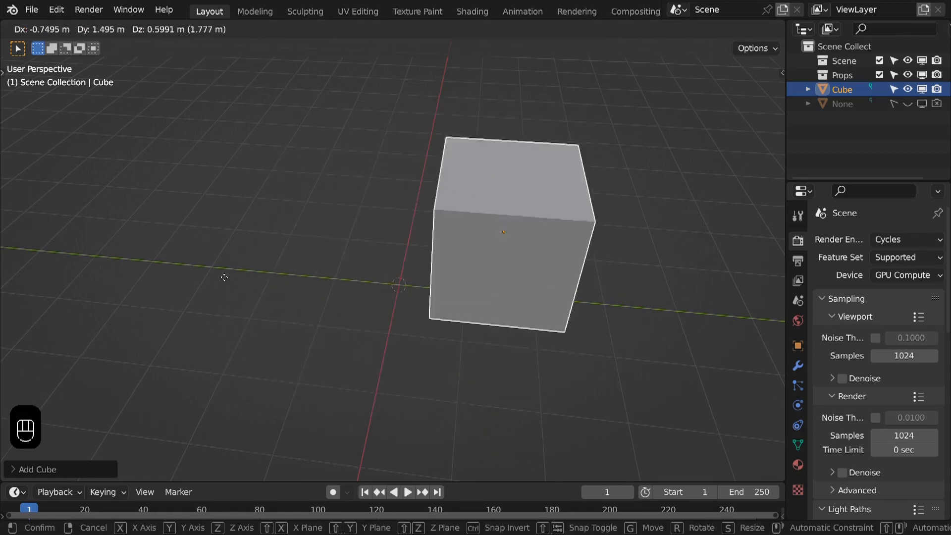
pyautogui.press('x')
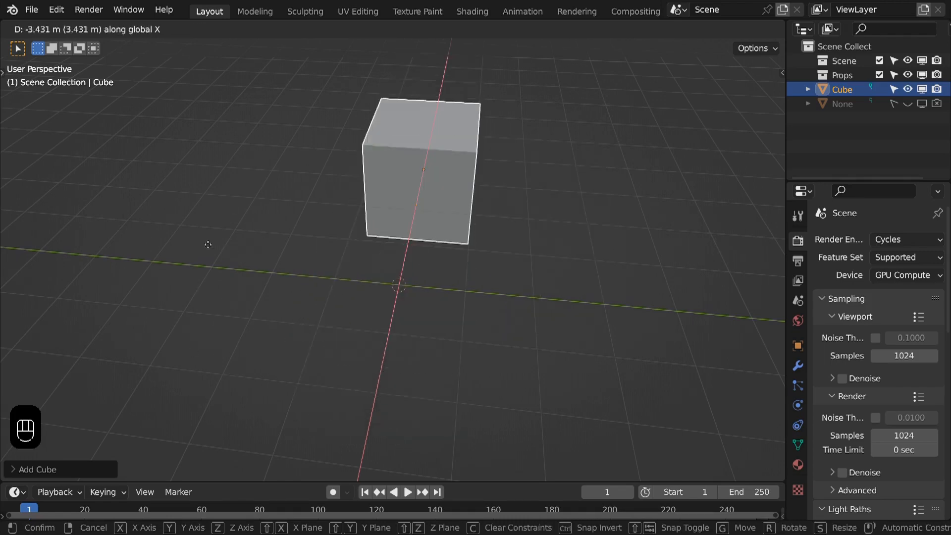
pyautogui.press('x')
pyautogui.press('x')
pyautogui.rightClick(192, 234)
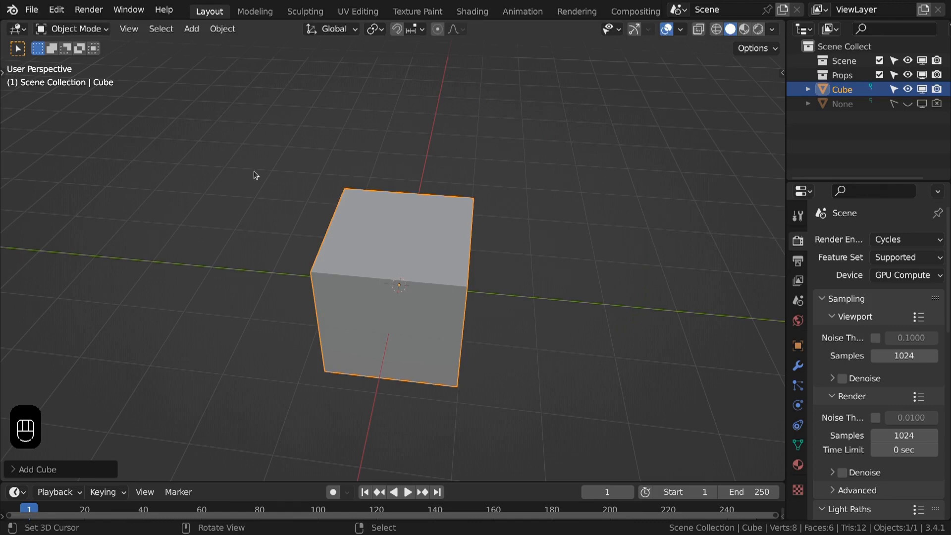
# - Try moving the cube exactly 2.5 m along the global X axis, and undo the move
pyautogui.press('g')
pyautogui.press('x')
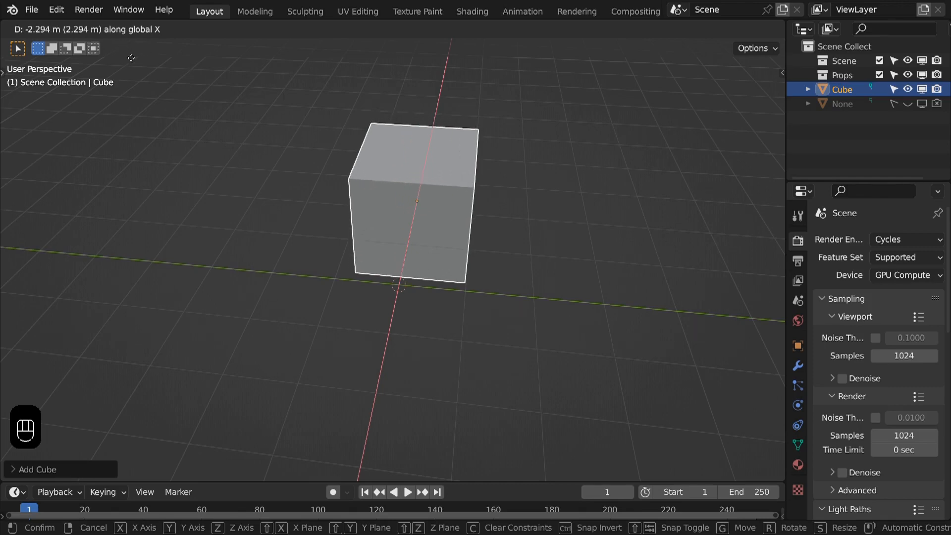
pyautogui.write('2.')
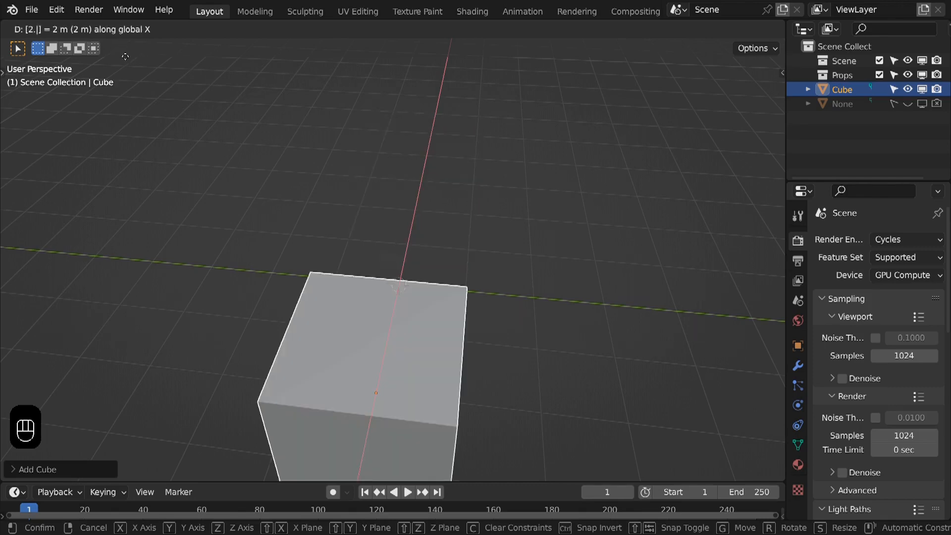
pyautogui.write('5')
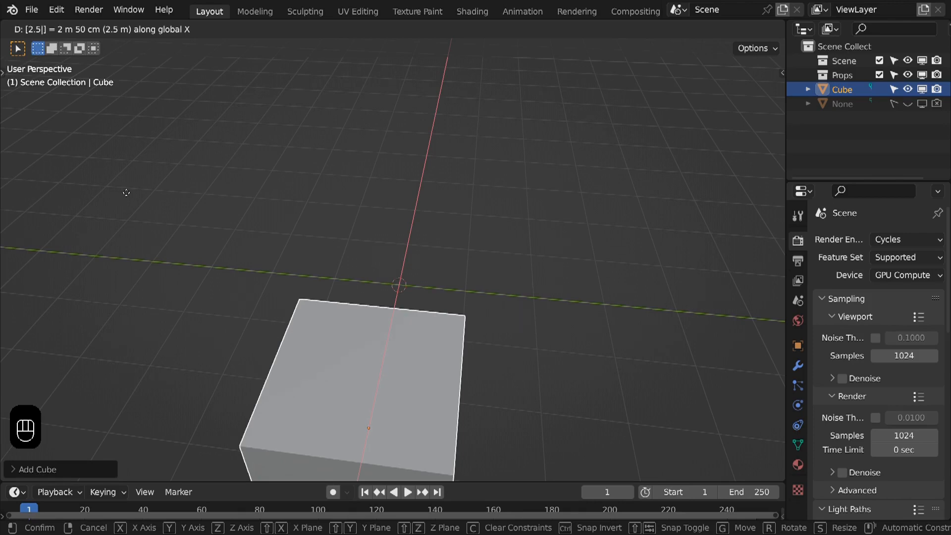
pyautogui.press('Return')
pyautogui.hotkey('ctrl', 'z')
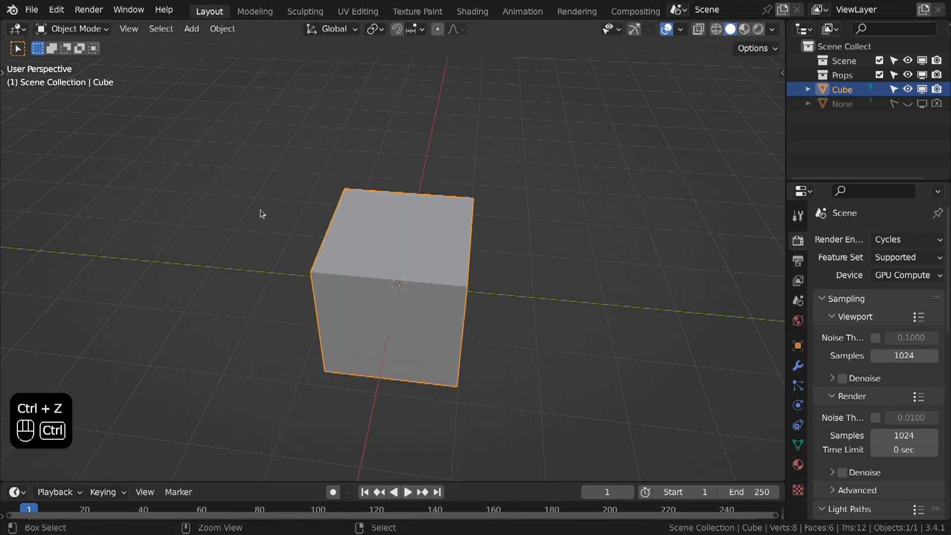
# - Start a new general file without saving the changes to the current one
pyautogui.hotkey('ctrl', 'n')
pyautogui.click(262, 212)
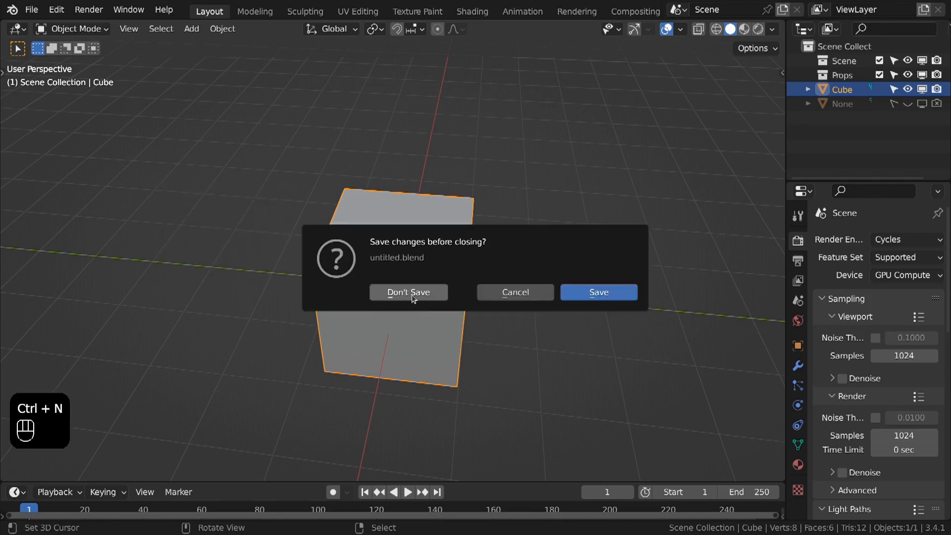
pyautogui.click(399, 295)
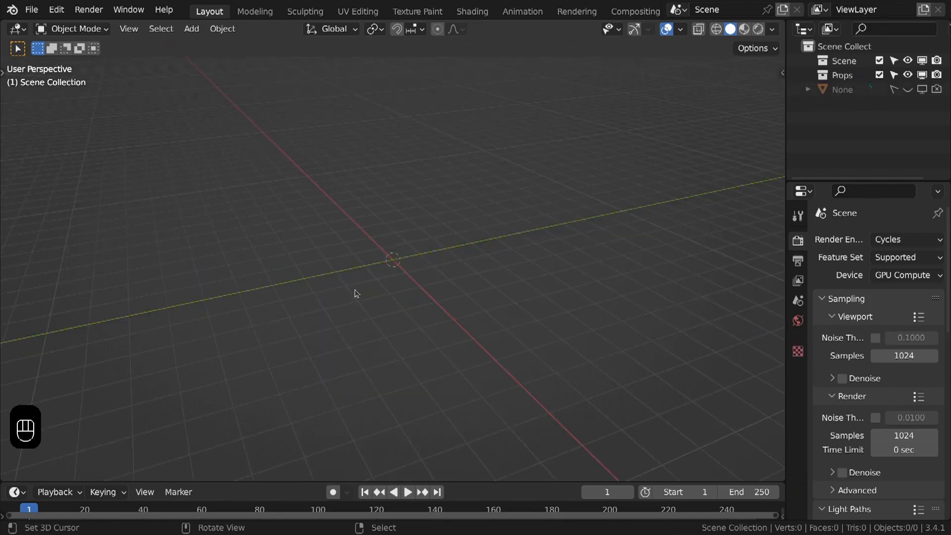
pyautogui.press('a')
pyautogui.press('a')
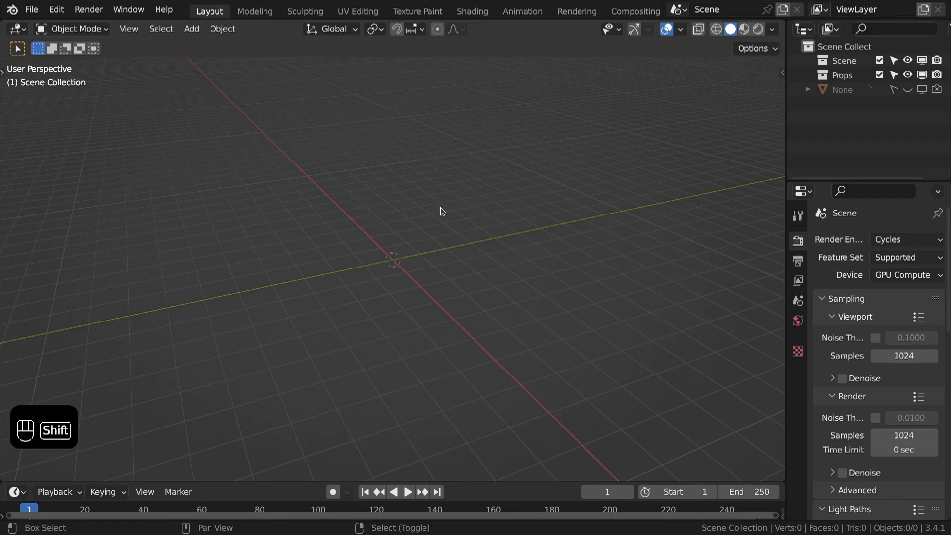
# - Add a UV sphere mesh at the world origin of the empty scene
pyautogui.hotkey('shift', 'a')
pyautogui.moveTo(420, 201)
pyautogui.click(471, 242)
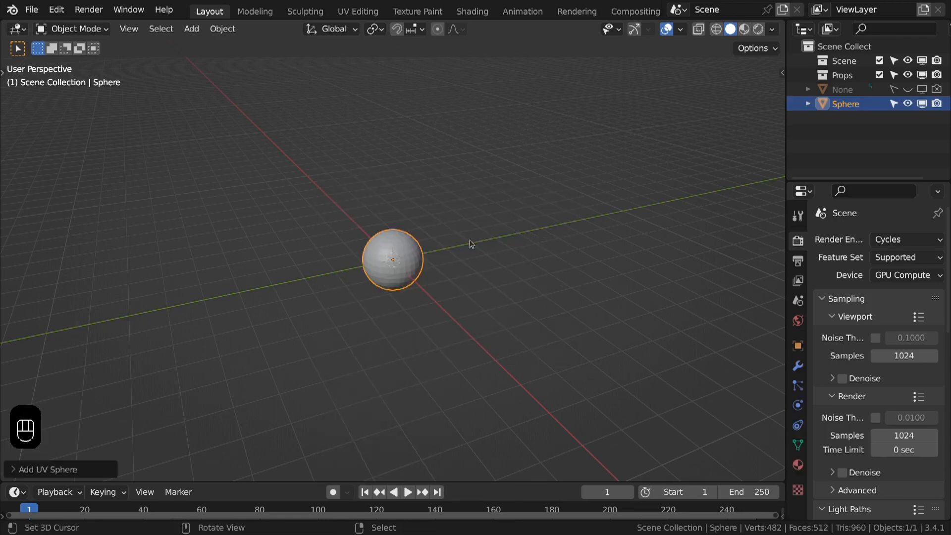
# - Set the new UV sphere to 16 segments and 8 rings
pyautogui.click(64, 470)
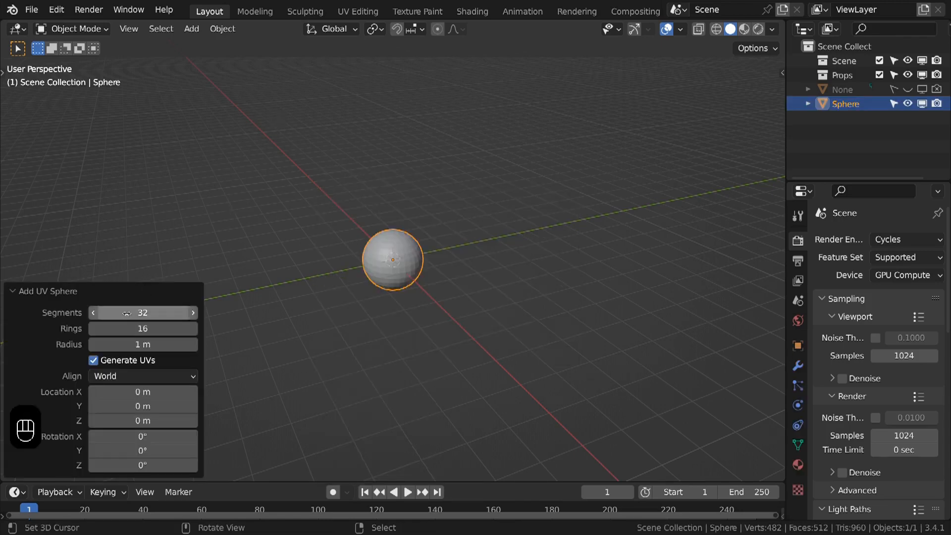
pyautogui.press('KP_Decimal')
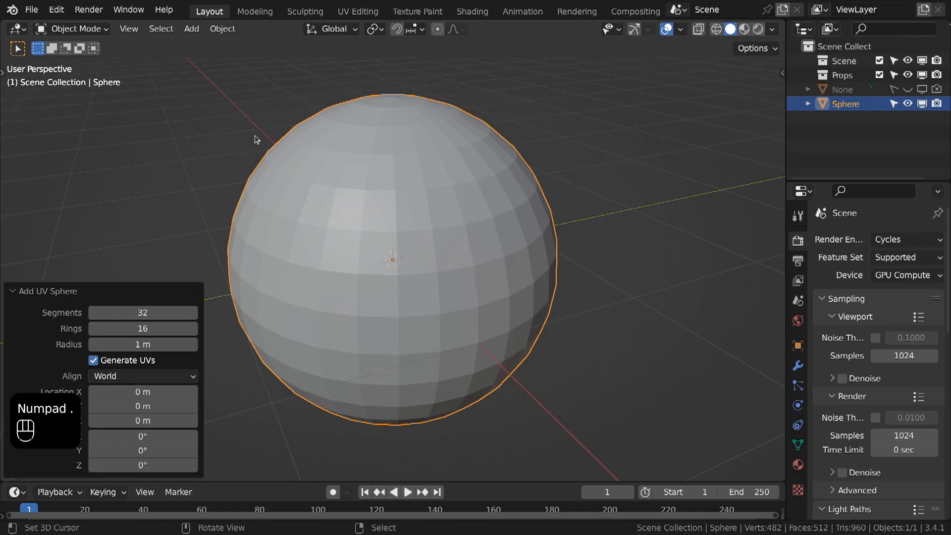
pyautogui.click(127, 312)
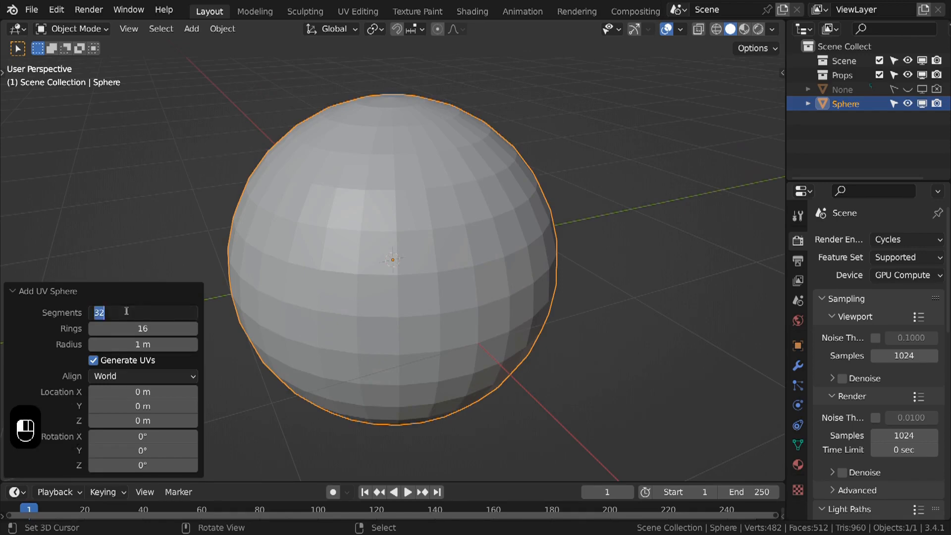
pyautogui.write('16')
pyautogui.press('Tab')
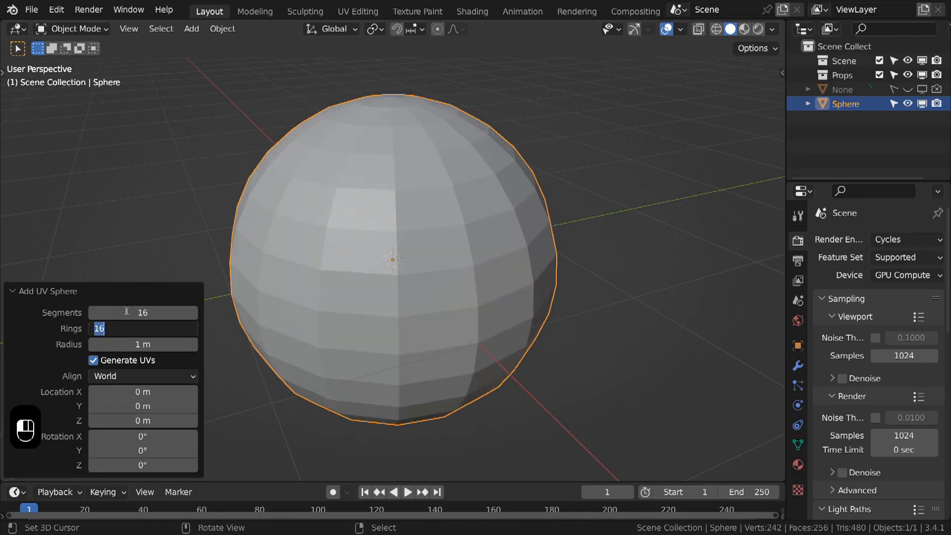
pyautogui.write('8')
pyautogui.press('Return')
# - In Edit Mode, select the vertices on the sphere's negative Y side together with both poles, and delete the faces between them
pyautogui.press('Tab')
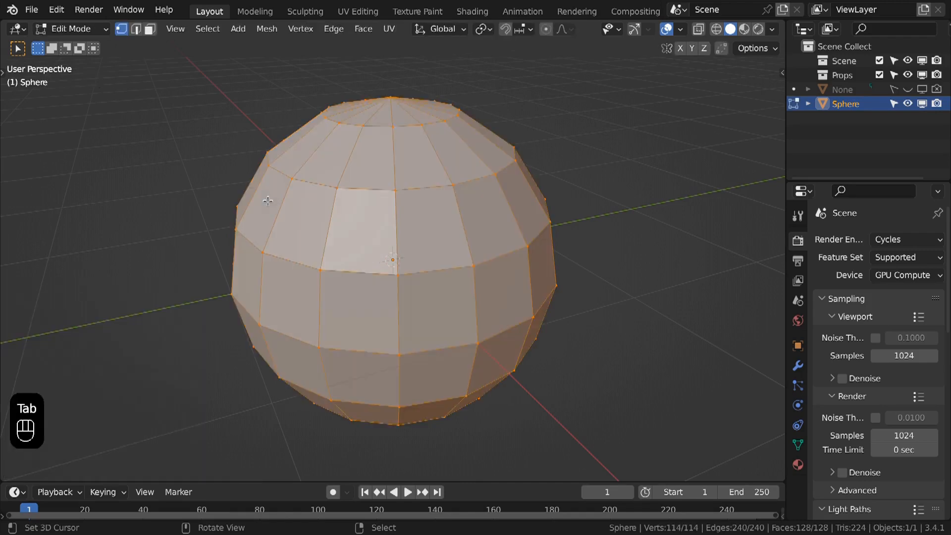
pyautogui.press('KP_7')
pyautogui.press('KP_5')
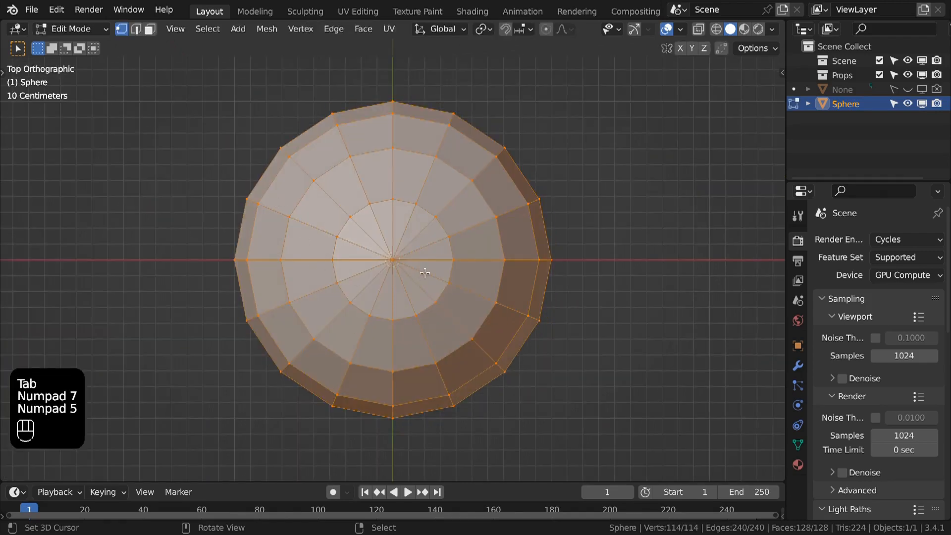
pyautogui.press('z')
pyautogui.press('a')
pyautogui.press('b')
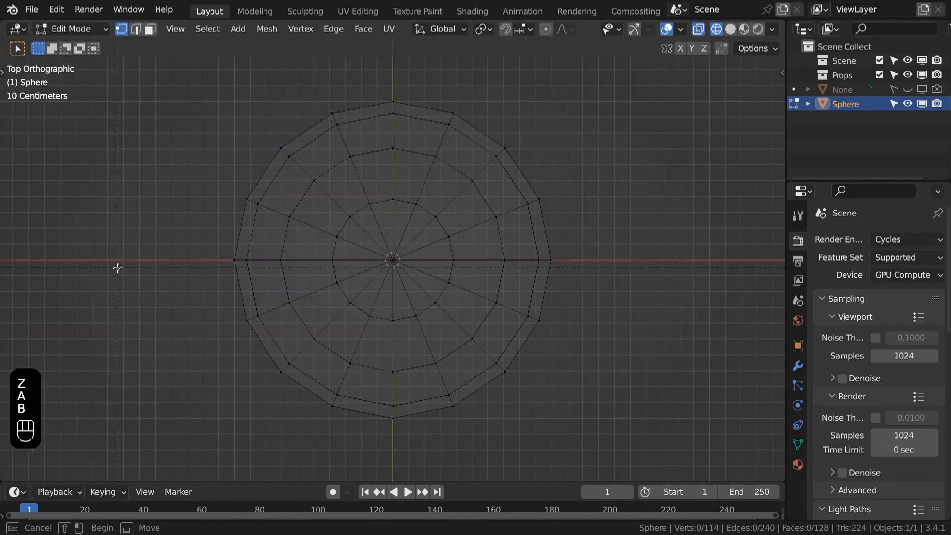
pyautogui.moveTo(116, 268); pyautogui.dragTo(785, 480)
pyautogui.press('b')
pyautogui.moveTo(375, 244); pyautogui.dragTo(420, 293)
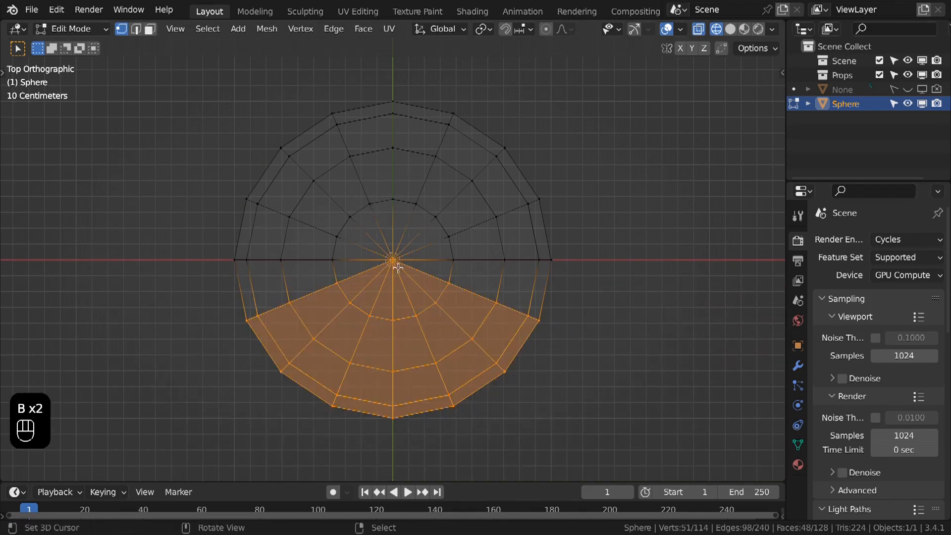
pyautogui.press('x')
pyautogui.click(371, 298)
pyautogui.press('a')
pyautogui.press('a')
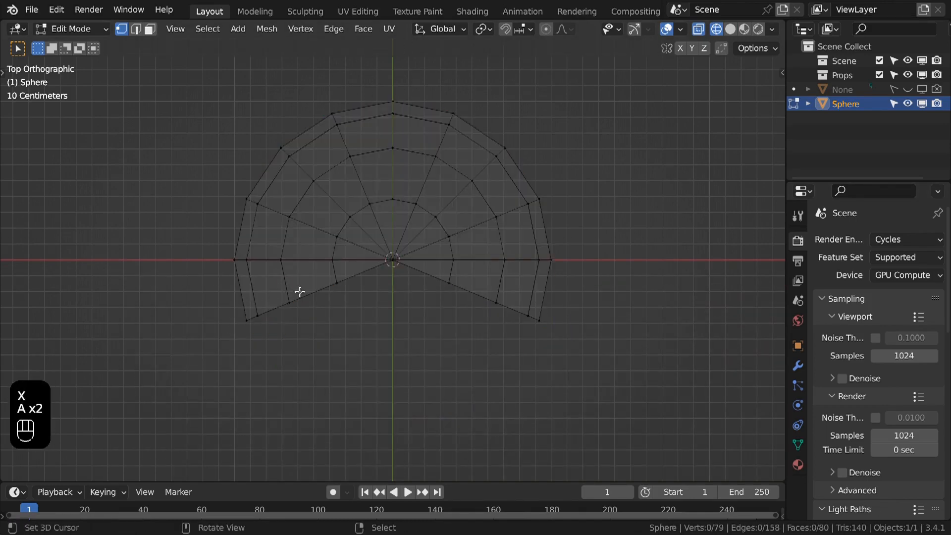
# - Flatten the open boundary loop of the cut sphere by scaling it to 0 along Y, and return to Object Mode
pyautogui.moveTo(304, 346); pyautogui.dragTo(337, 270, button='middle')
pyautogui.press('z')
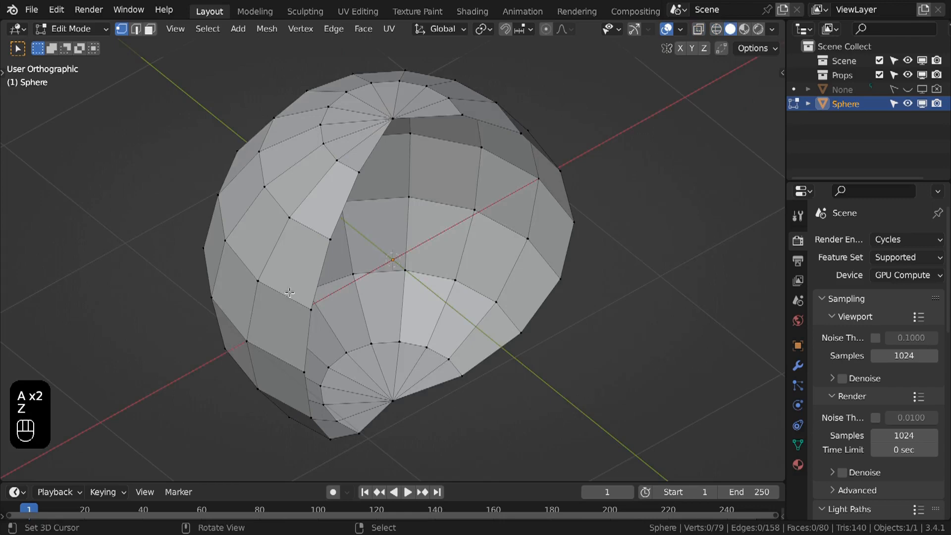
pyautogui.keyDown('alt'); pyautogui.click(317, 257); pyautogui.keyUp('alt')
pyautogui.press('s')
pyautogui.press('x')
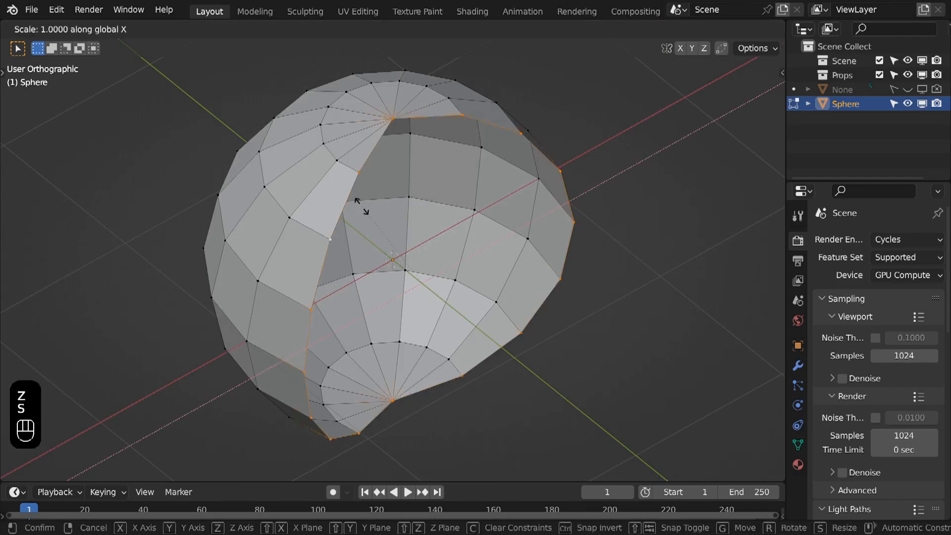
pyautogui.press('y')
pyautogui.press('0')
pyautogui.press('Return')
pyautogui.moveTo(365, 210); pyautogui.dragTo(429, 214, button='middle')
pyautogui.press('Tab')
# - Apply Shade Smooth to the cut sphere
pyautogui.press('z')
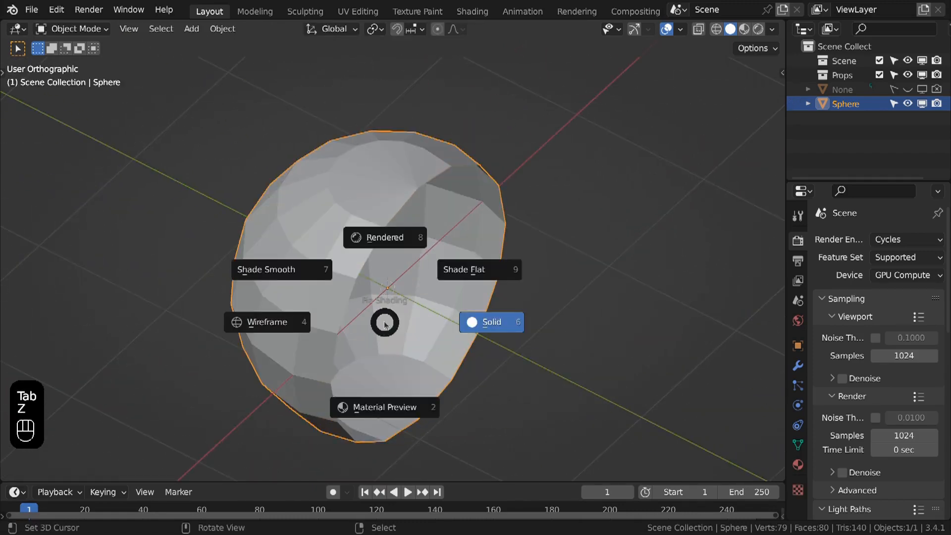
pyautogui.click(269, 242)
pyautogui.moveTo(268, 242)
pyautogui.mouseDown(button='middle')
pyautogui.moveTo(256, 184)
pyautogui.moveTo(236, 210)
pyautogui.moveTo(247, 230)
pyautogui.mouseUp(button='middle')
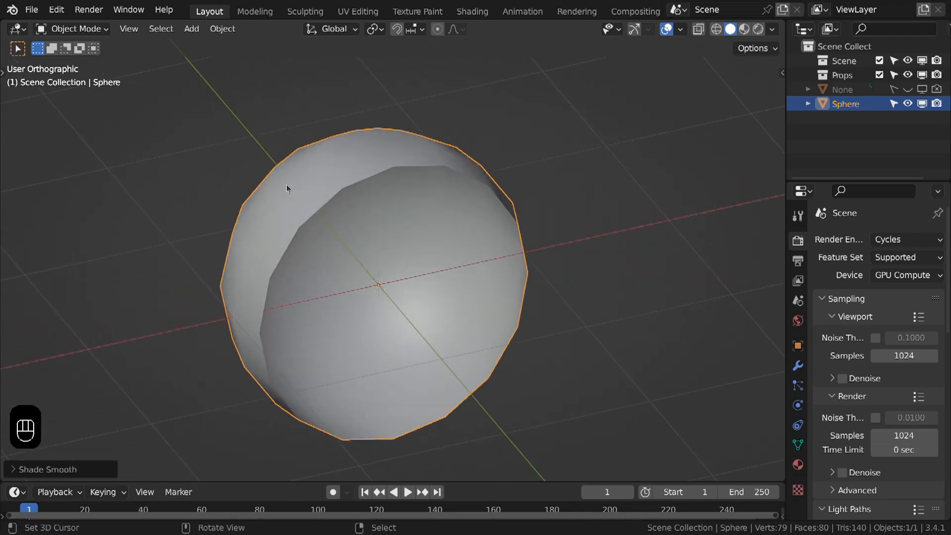
# - Set the cut sphere's X dimension to 0.9 m
pyautogui.press('n')
pyautogui.moveTo(333, 193); pyautogui.dragTo(244, 155, button='middle')
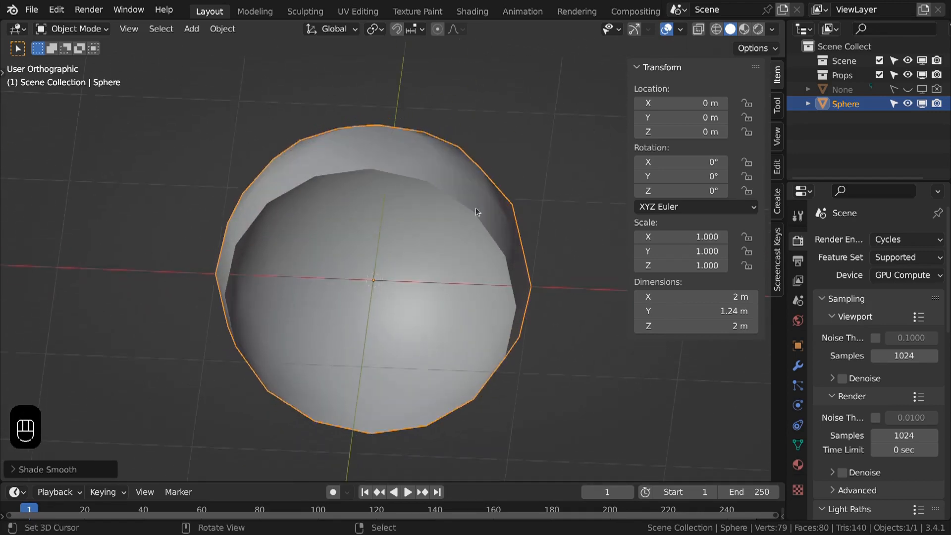
pyautogui.press('KP_1')
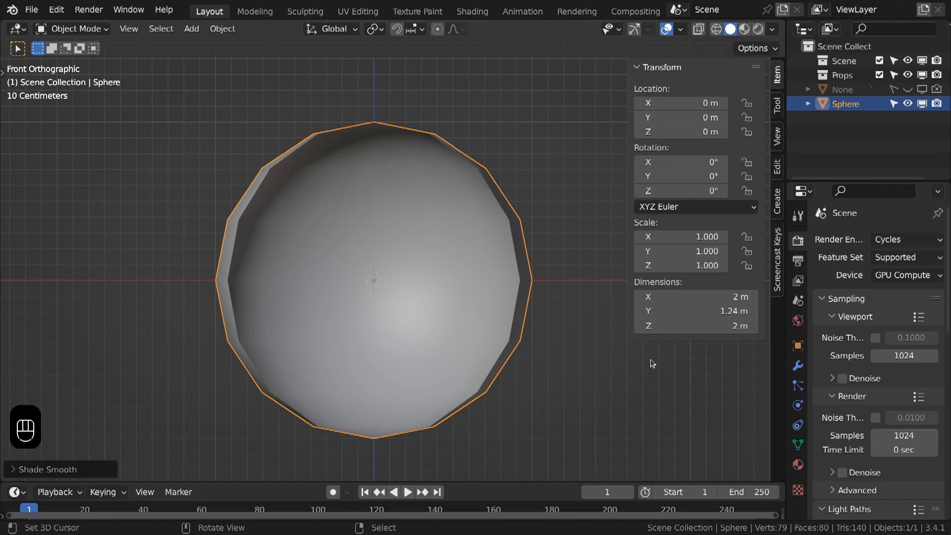
pyautogui.click(682, 297)
pyautogui.write('.9')
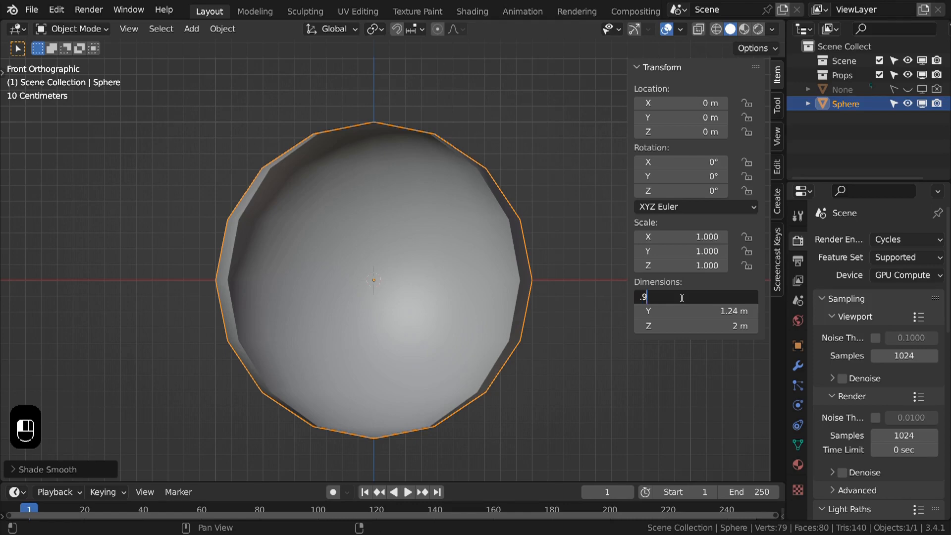
pyautogui.press('Tab')
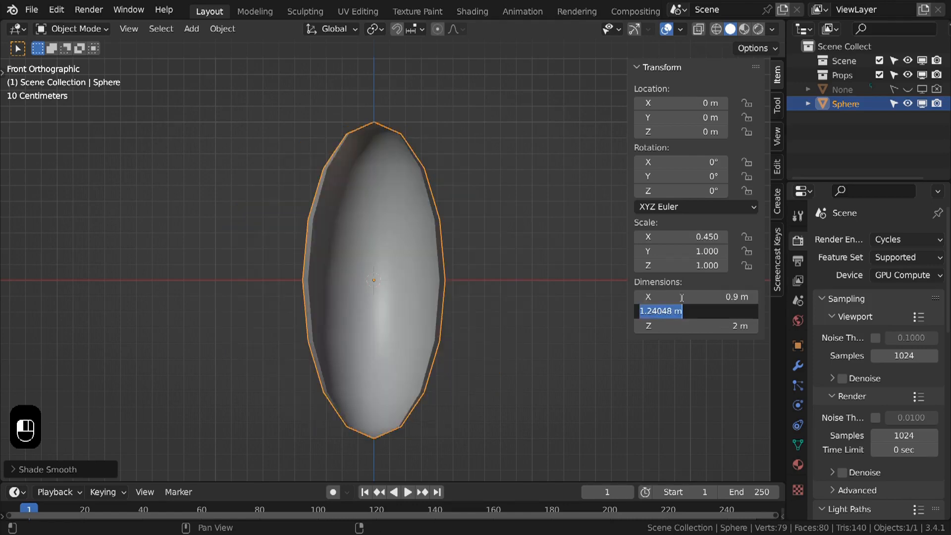
pyautogui.press('Return')
# - Scale the cut sphere by 0.5 along the Y axis
pyautogui.press('KP_7')
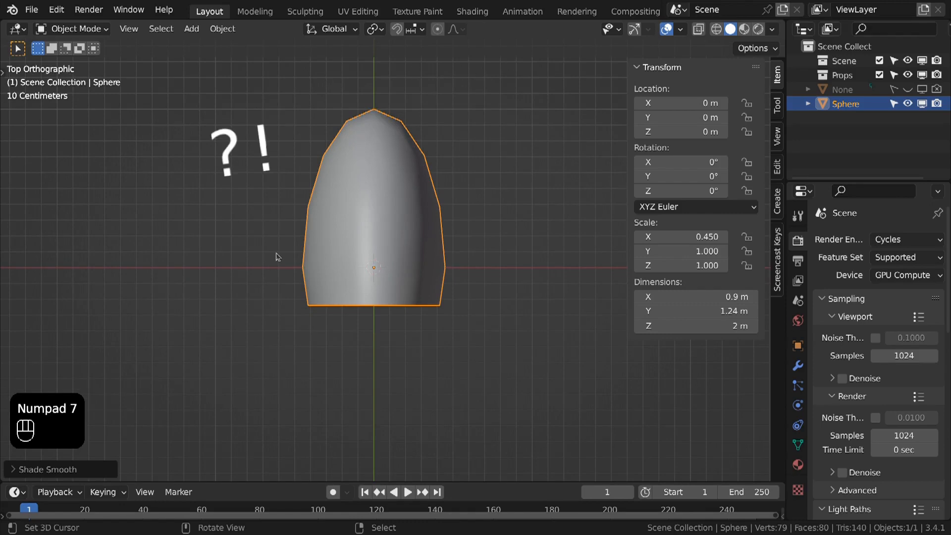
pyautogui.write('sy')
pyautogui.write('.5')
pyautogui.press('Return')
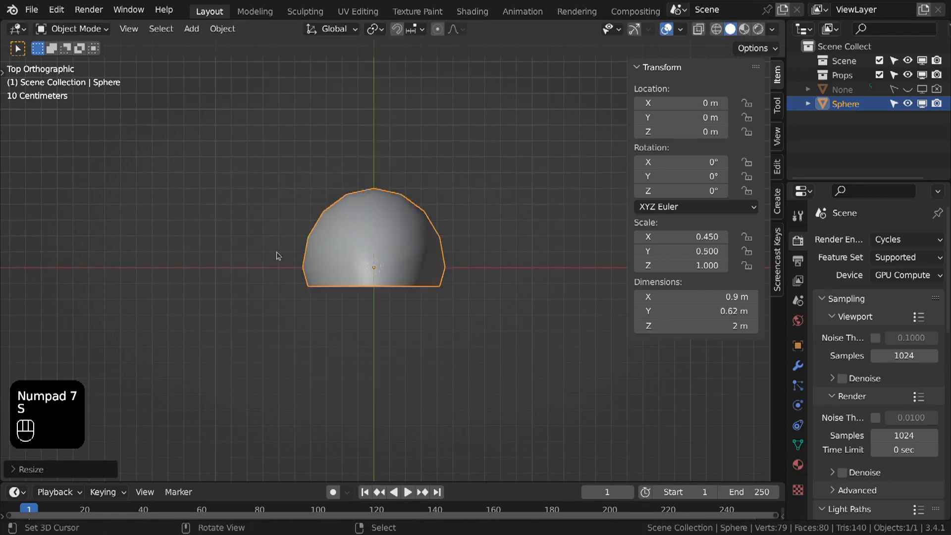
pyautogui.scroll(1, 375, 235)
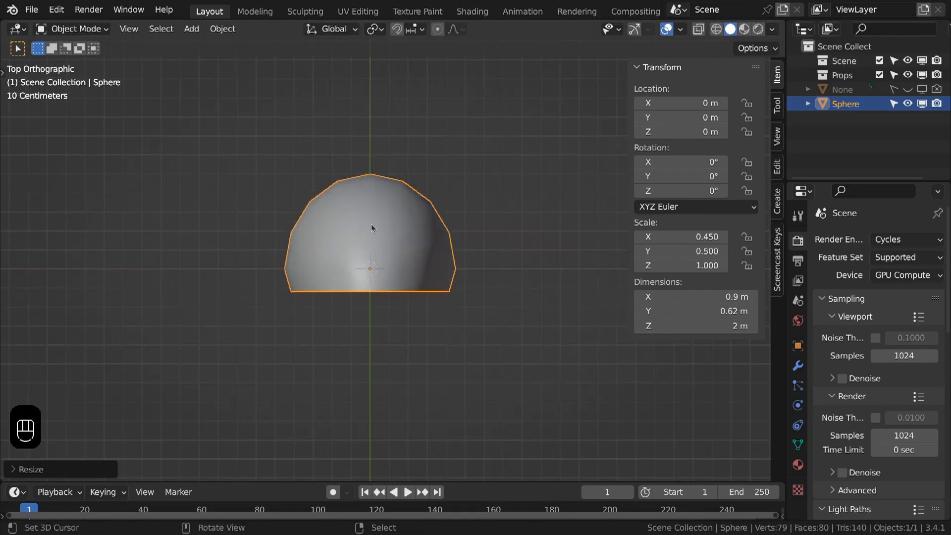
pyautogui.scroll(-2, 371, 228)
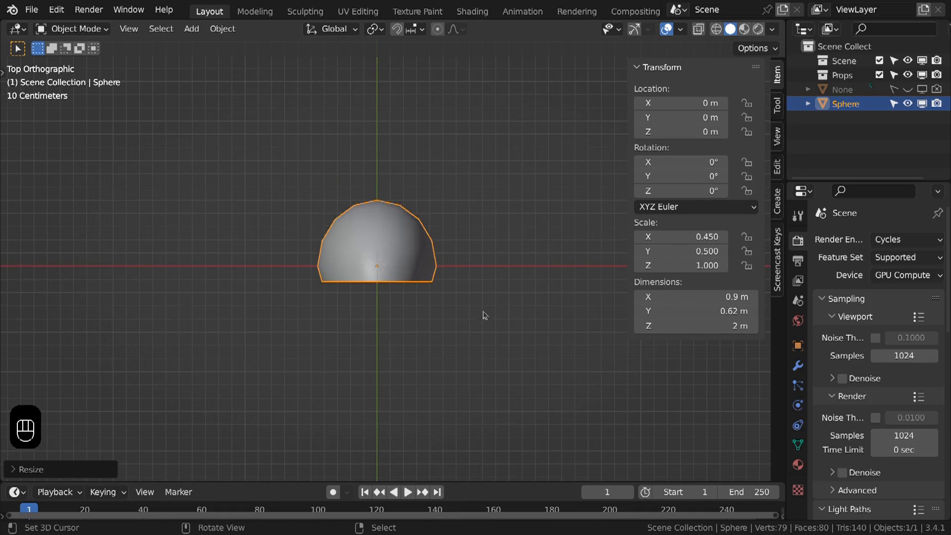
# - Set the cut sphere's Z dimension to 1.1 m, leaving the Y dimension as it is
pyautogui.press('KP_1')
pyautogui.click(681, 311)
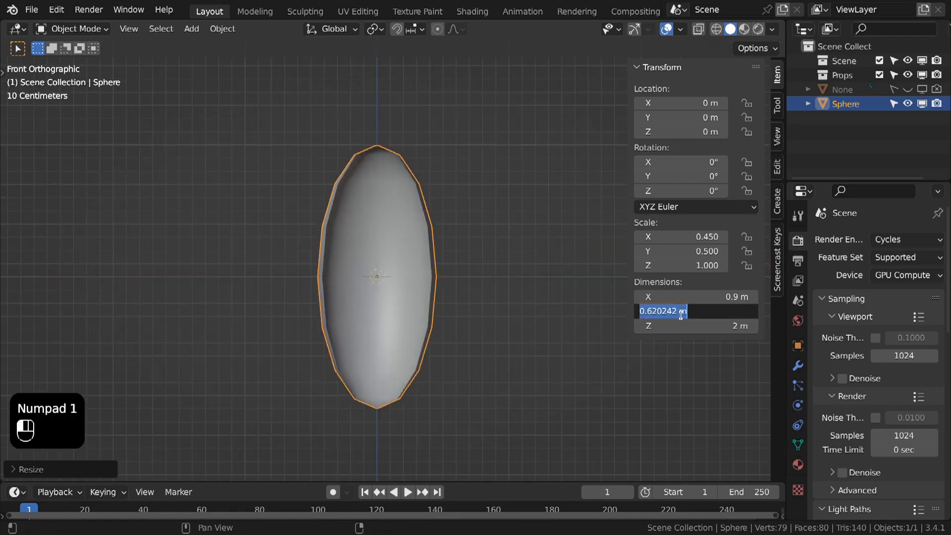
pyautogui.click(422, 288)
pyautogui.scroll(3, 416, 269)
pyautogui.scroll(-1, 416, 269)
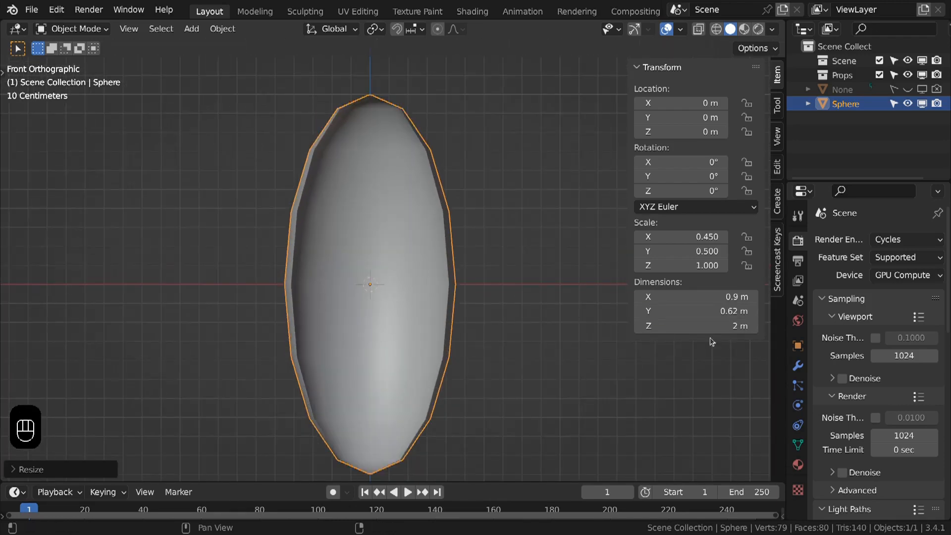
pyautogui.click(692, 326)
pyautogui.write('1.')
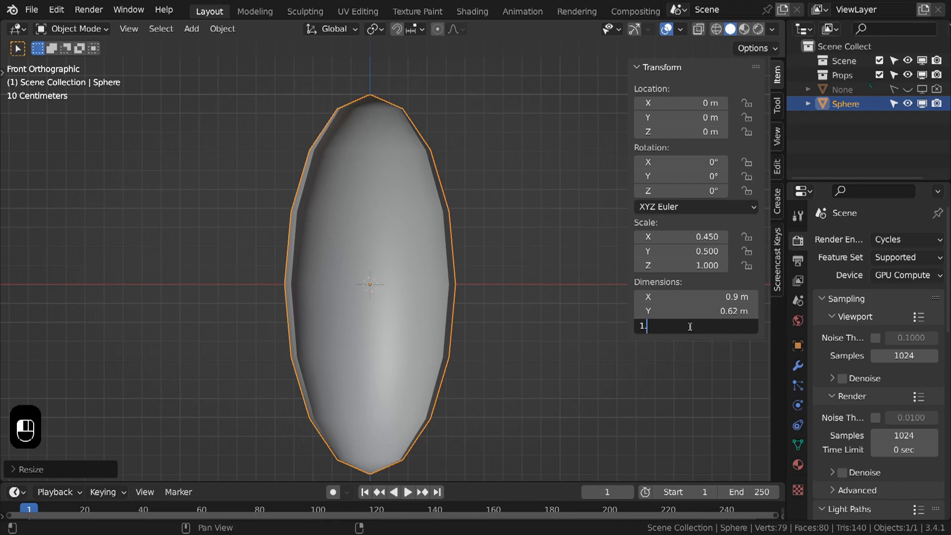
pyautogui.write('1')
pyautogui.press('Return')
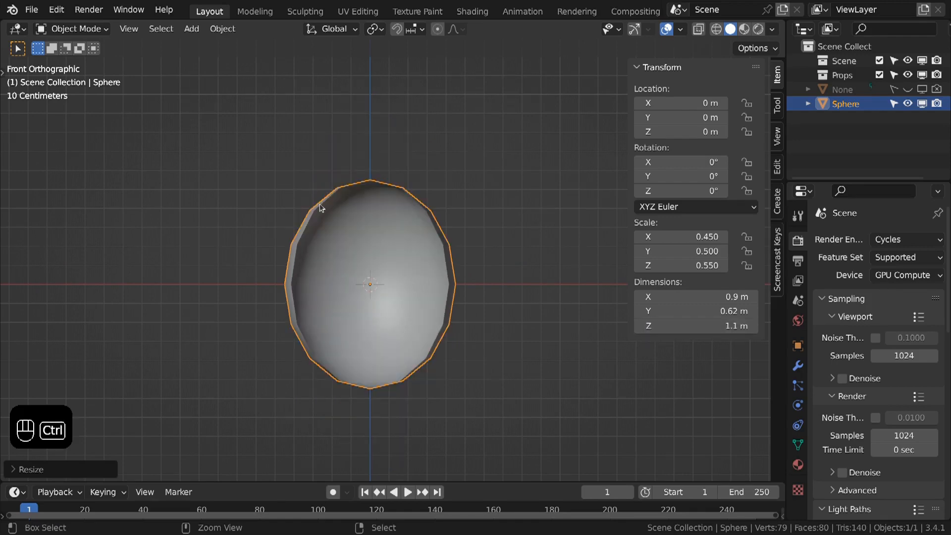
pyautogui.hotkey('ctrl', 'a')
pyautogui.moveTo(694, 237)
pyautogui.mouseDown()
pyautogui.moveTo(724, 237)
pyautogui.moveTo(678, 241)
pyautogui.mouseUp()
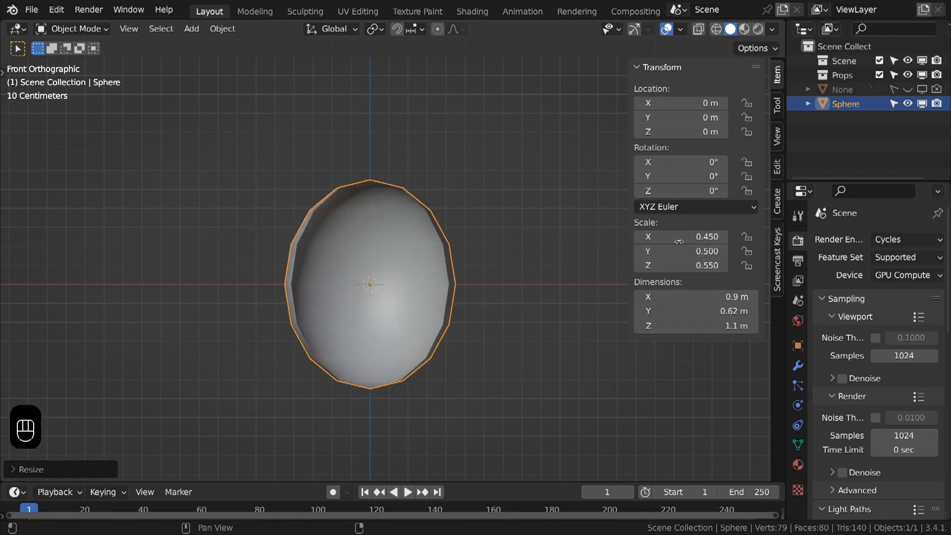
pyautogui.press('Tab')
pyautogui.press('a')
pyautogui.press('a')
pyautogui.press('Tab')
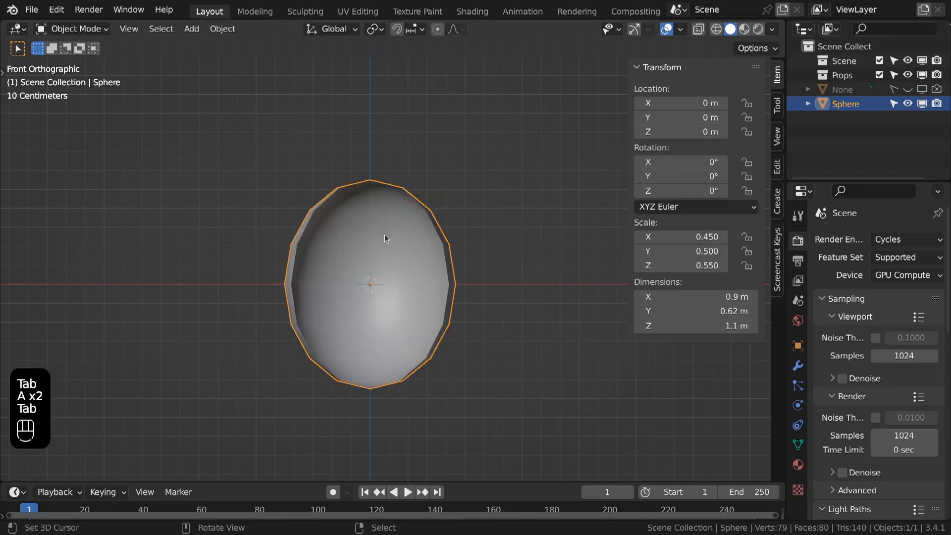
# - Apply the scale of the cut sphere so its scale values reset while its dimensions are kept
pyautogui.moveTo(372, 225); pyautogui.dragTo(329, 291, button='middle')
pyautogui.hotkey('ctrl', 'a')
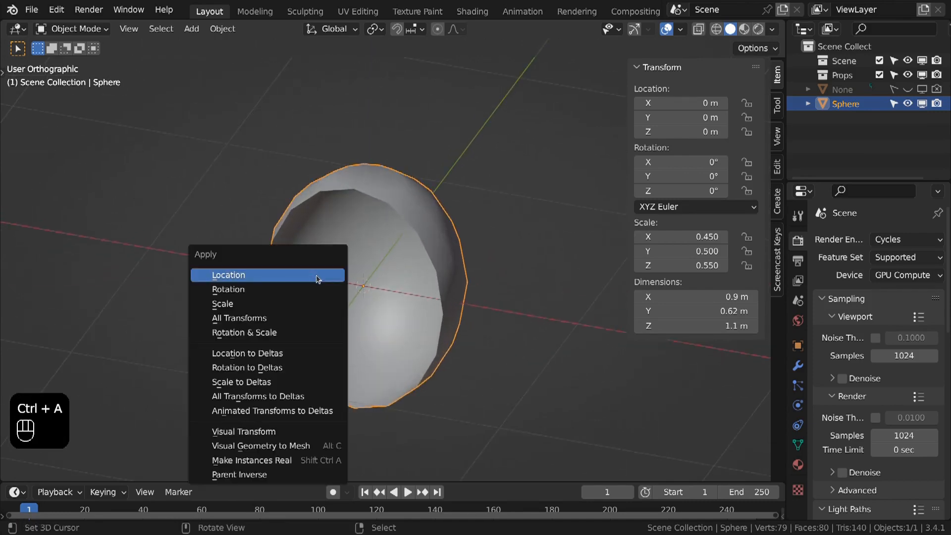
pyautogui.hotkey('ctrl', 'a')
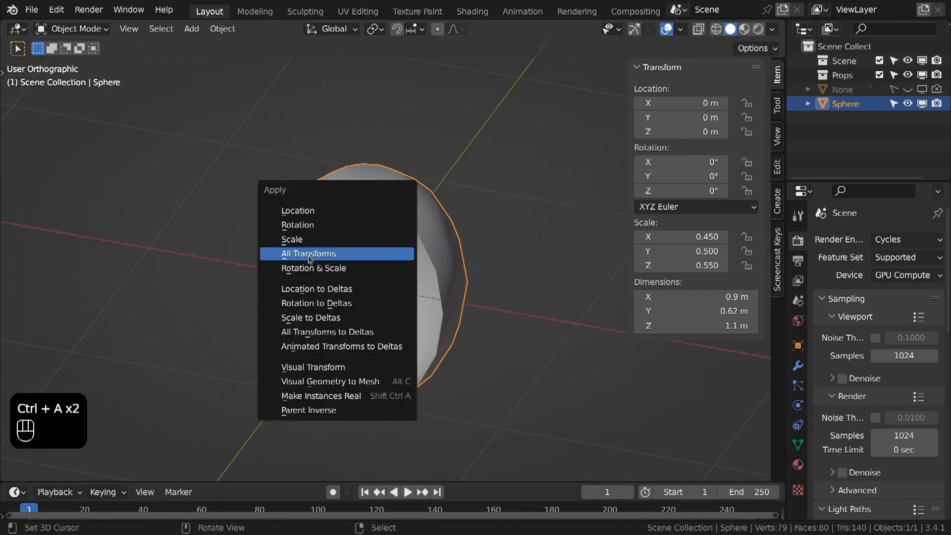
pyautogui.click(304, 240)
pyautogui.press('Tab')
pyautogui.press('Tab')
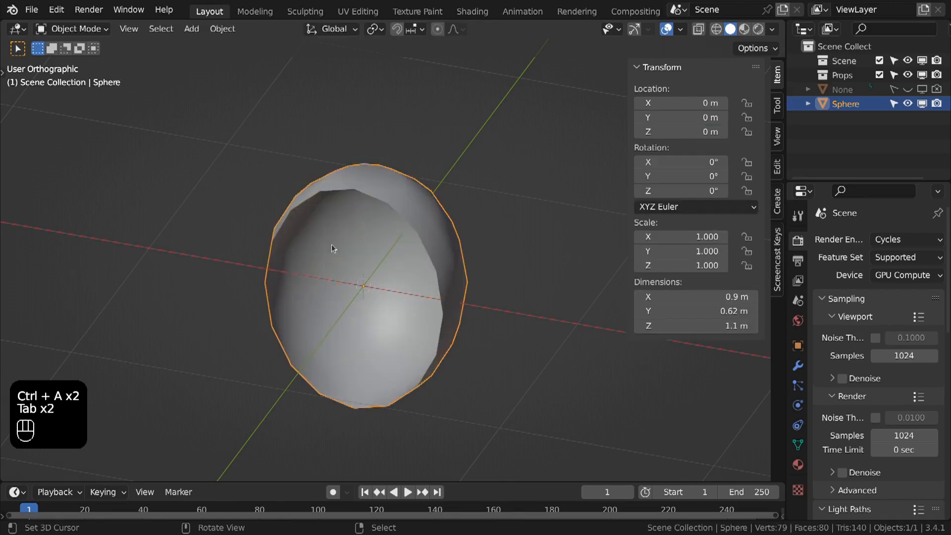
pyautogui.press('Tab')
pyautogui.press('Tab')
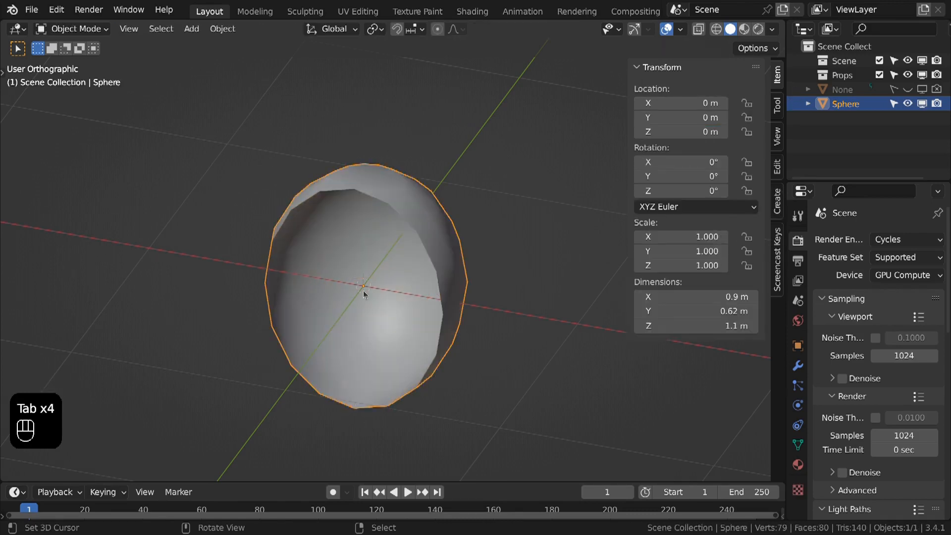
# - Move the cut sphere's whole mesh up 0.7 m along Z in Edit Mode, leaving the object origin in place
pyautogui.press('Tab')
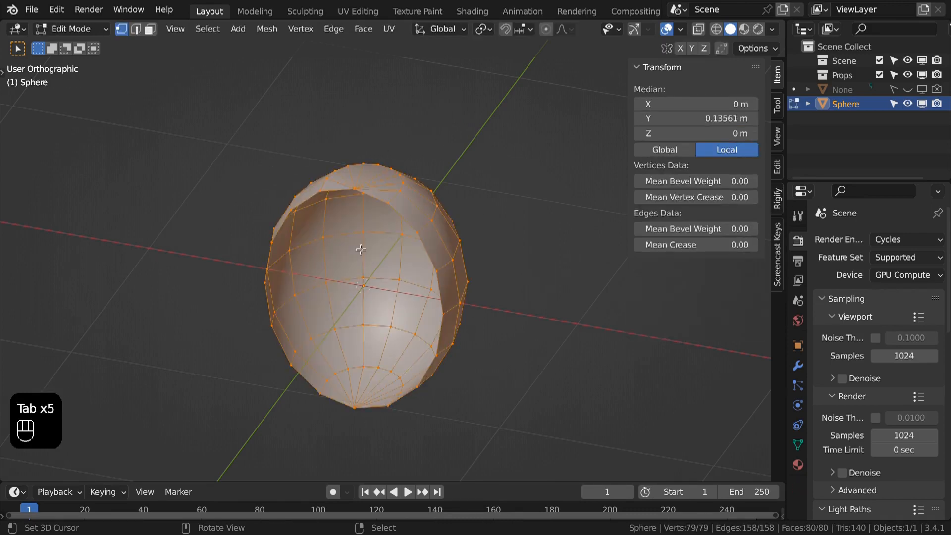
pyautogui.press('KP_1')
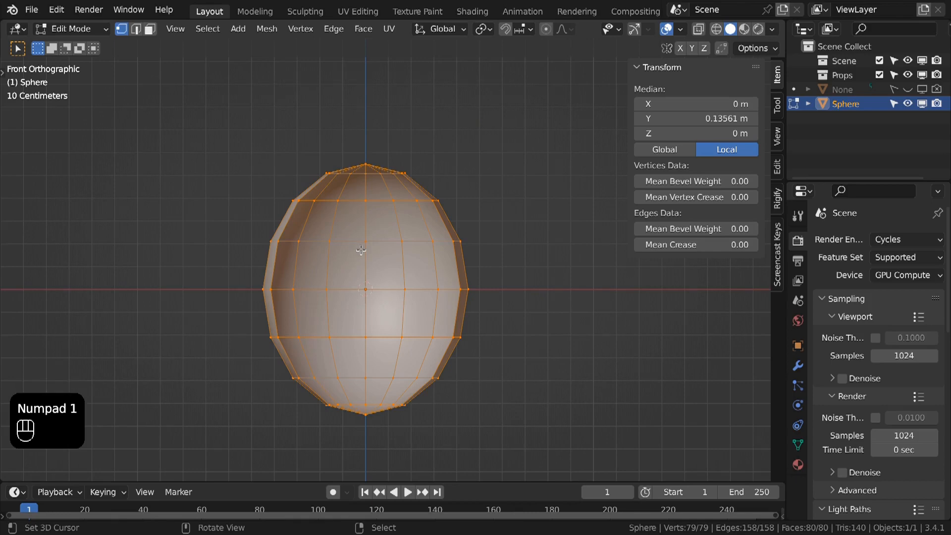
pyautogui.press('g')
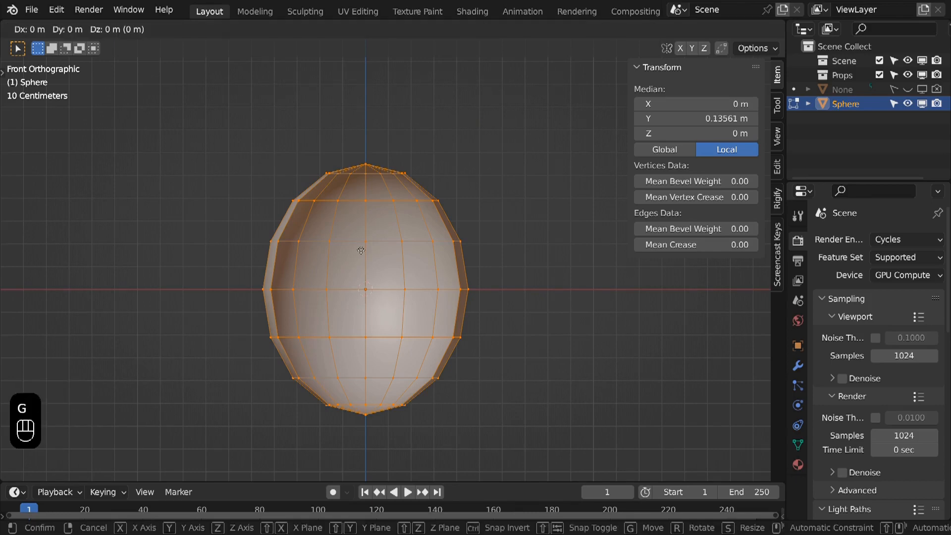
pyautogui.write('x.7z')
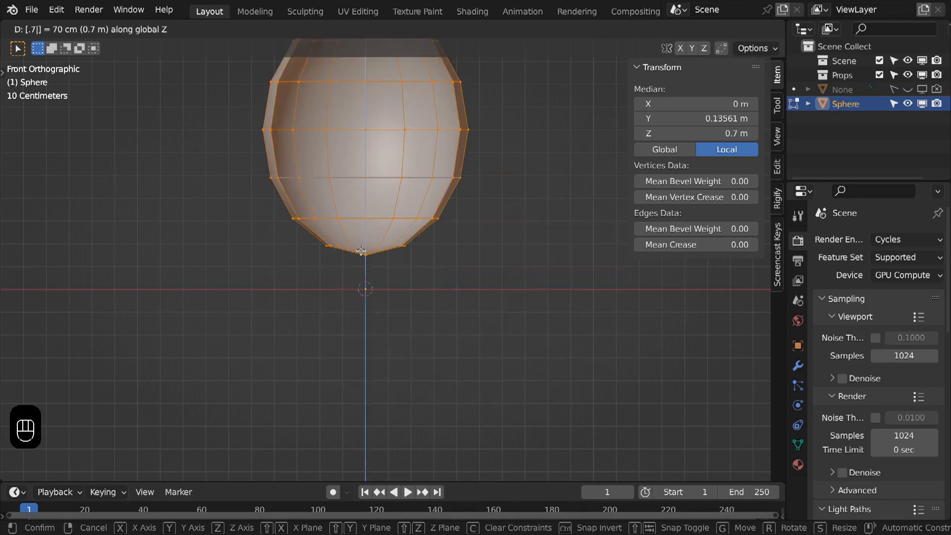
pyautogui.click(361, 250)
pyautogui.press('Home')
pyautogui.press('Tab')
# - Add a Solidify modifier to the cut sphere and enable Even Thickness
pyautogui.moveTo(361, 250); pyautogui.dragTo(333, 189, button='middle')
pyautogui.moveTo(410, 189); pyautogui.dragTo(810, 375, button='middle')
pyautogui.click(797, 365)
pyautogui.click(845, 240)
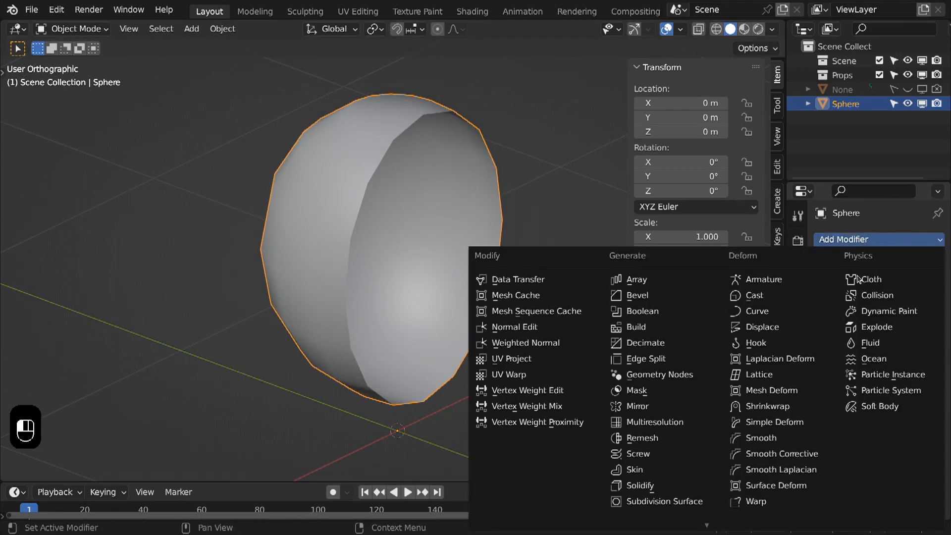
pyautogui.click(878, 241)
pyautogui.click(872, 241)
pyautogui.click(682, 491)
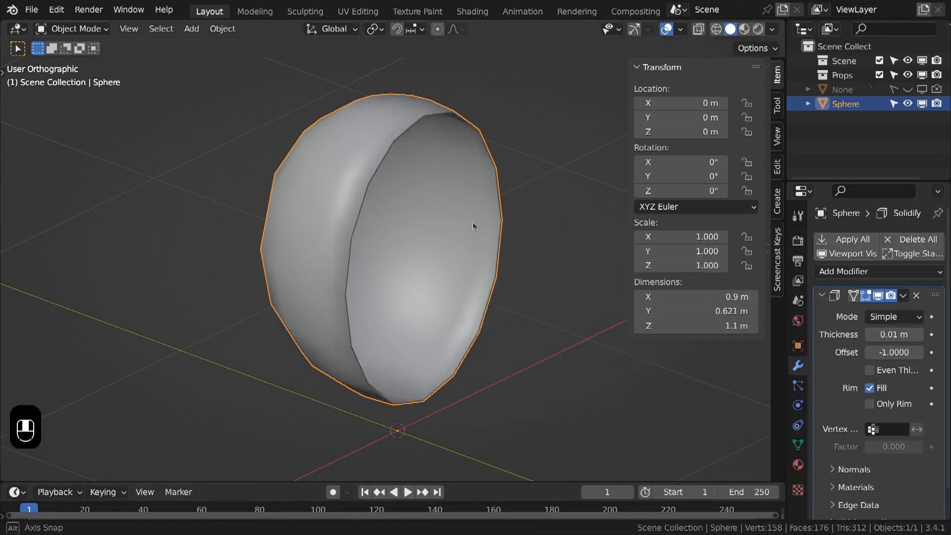
pyautogui.moveTo(472, 222); pyautogui.dragTo(464, 220, button='middle')
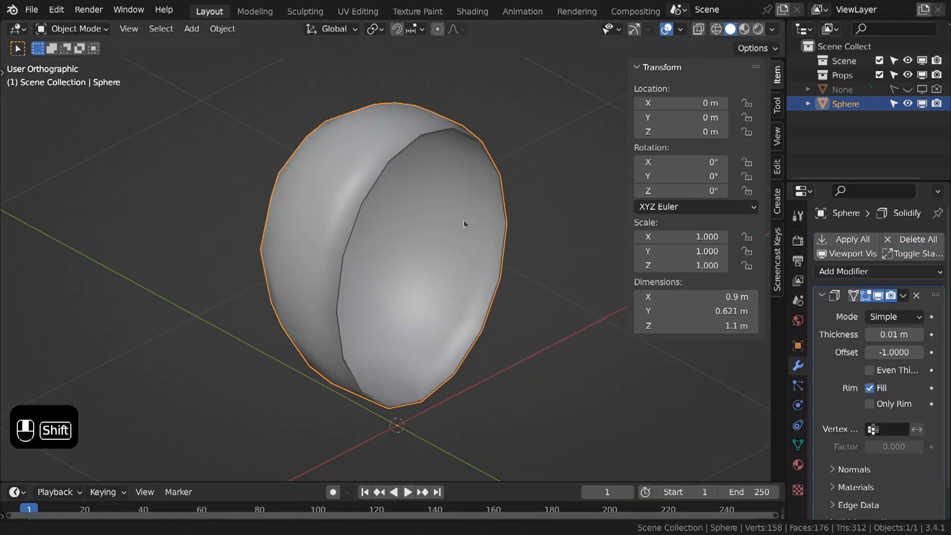
pyautogui.click(871, 372)
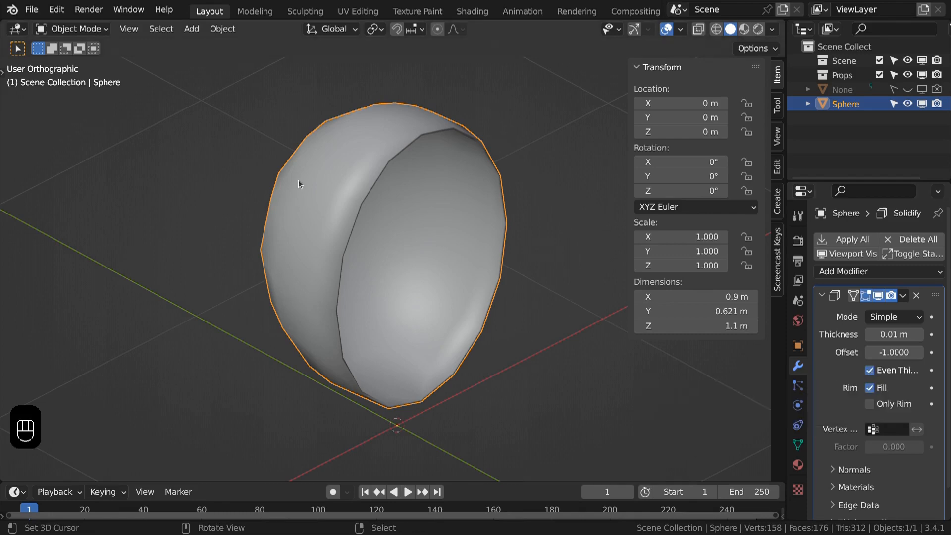
# - Set the Solidify thickness of the cut sphere to 0.025 m
pyautogui.keyDown('shift'); pyautogui.moveTo(298, 180); pyautogui.dragTo(315, 242, button='middle'); pyautogui.keyUp('shift')
pyautogui.moveTo(315, 242); pyautogui.dragTo(345, 192, button='middle')
pyautogui.scroll(1, 345, 192)
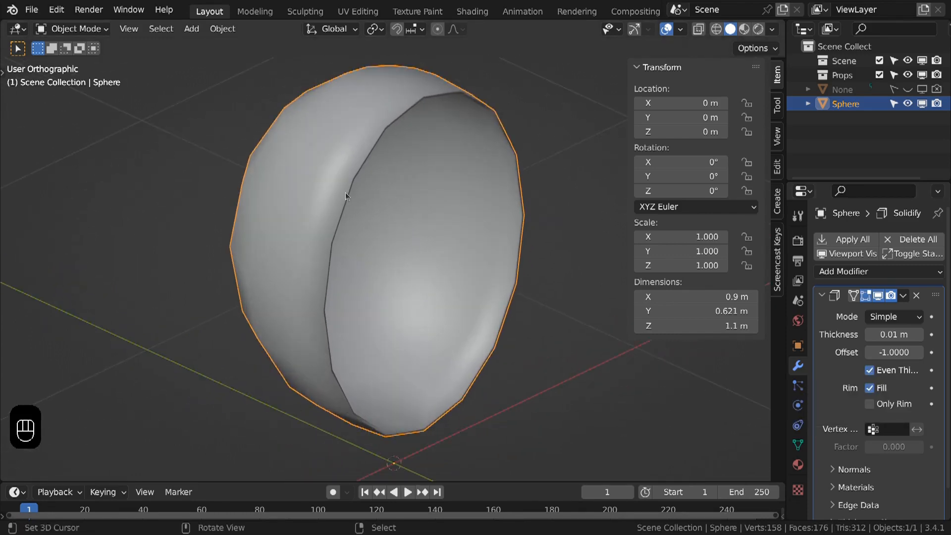
pyautogui.click(892, 335)
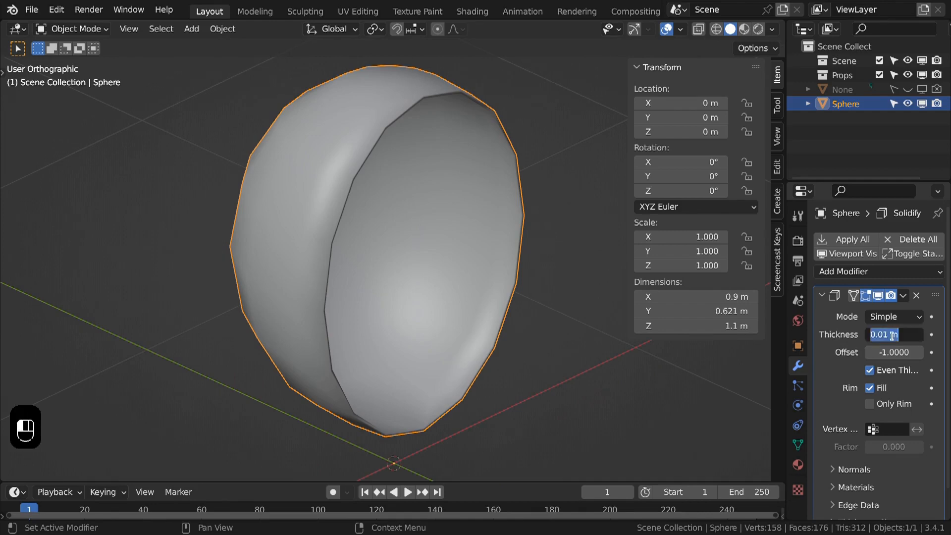
pyautogui.write('.025')
pyautogui.press('Return')
pyautogui.moveTo(570, 327); pyautogui.dragTo(587, 323, button='middle')
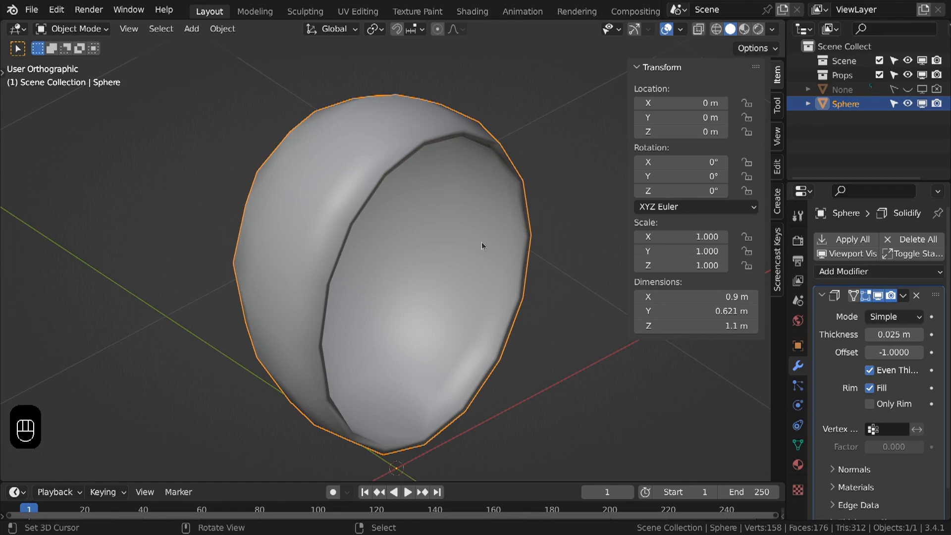
pyautogui.moveTo(482, 243); pyautogui.dragTo(474, 262, button='middle')
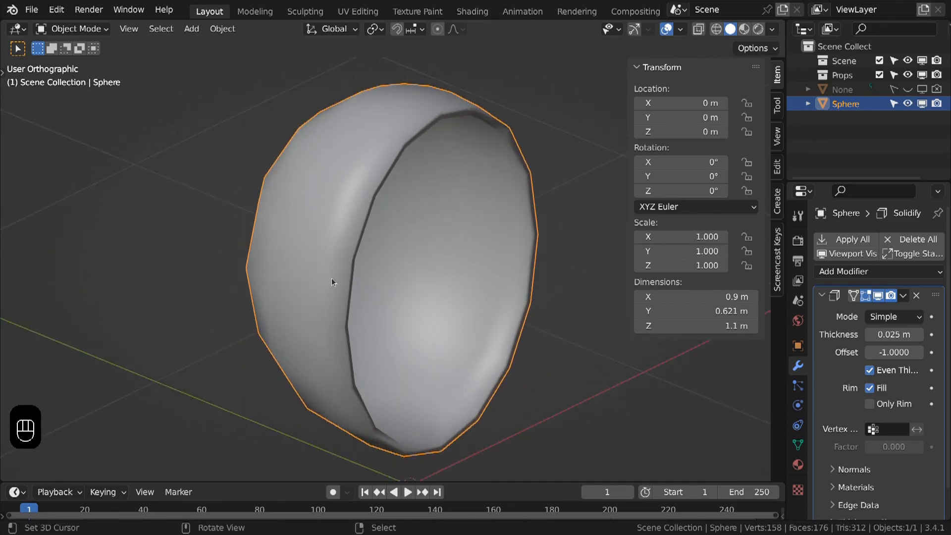
# - Duplicate the solidified shell in place, keeping the copy at the original's location
pyautogui.hotkey('shift', 'd')
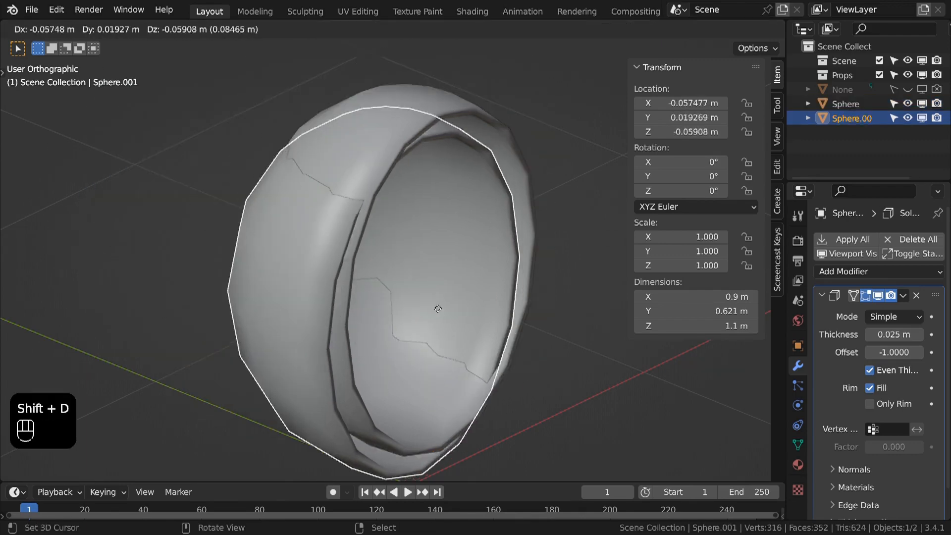
pyautogui.rightClick(492, 237)
pyautogui.moveTo(445, 177); pyautogui.dragTo(427, 159, button='middle')
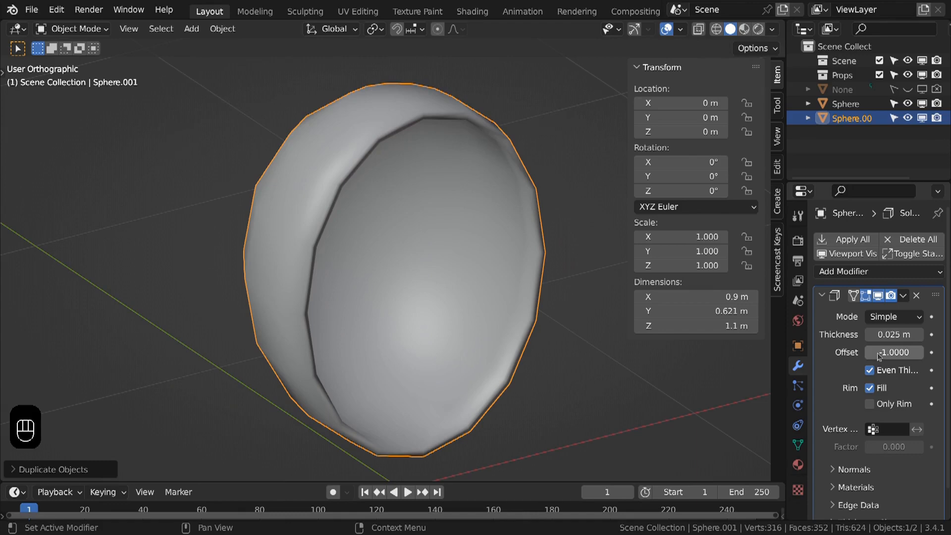
# - Set the duplicated shell's Solidify offset to -3 to place it inside the original shell
pyautogui.moveTo(879, 354)
pyautogui.mouseDown()
pyautogui.moveTo(889, 354)
pyautogui.moveTo(876, 354)
pyautogui.mouseUp()
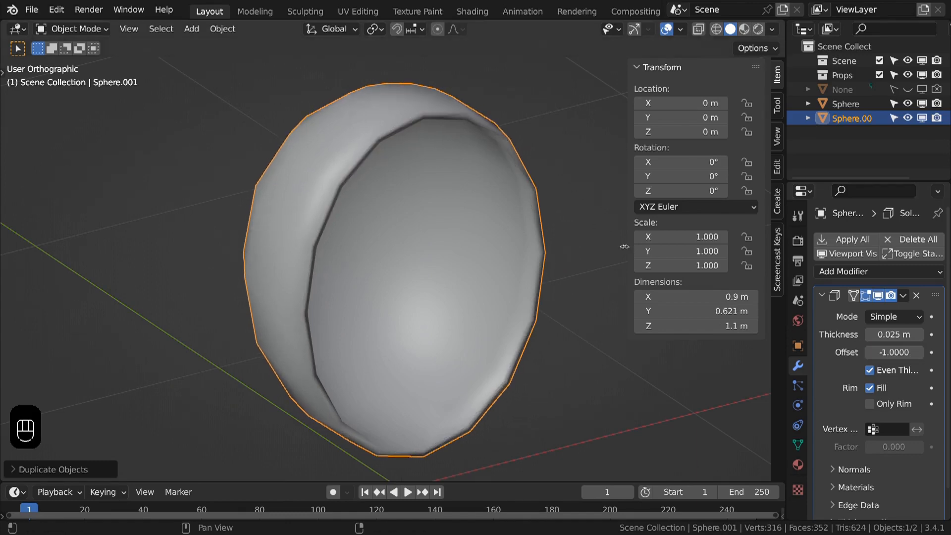
pyautogui.press('Tab')
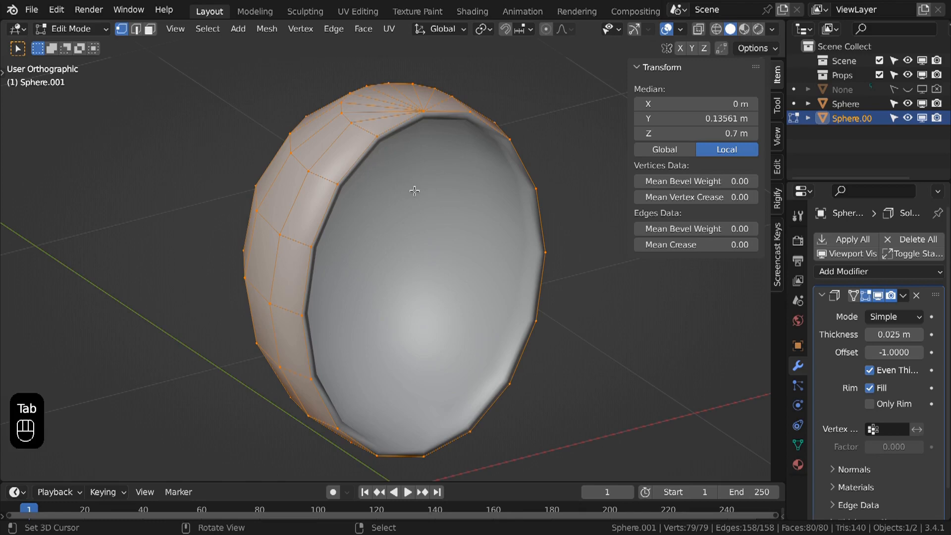
pyautogui.press('Tab')
pyautogui.click(910, 354)
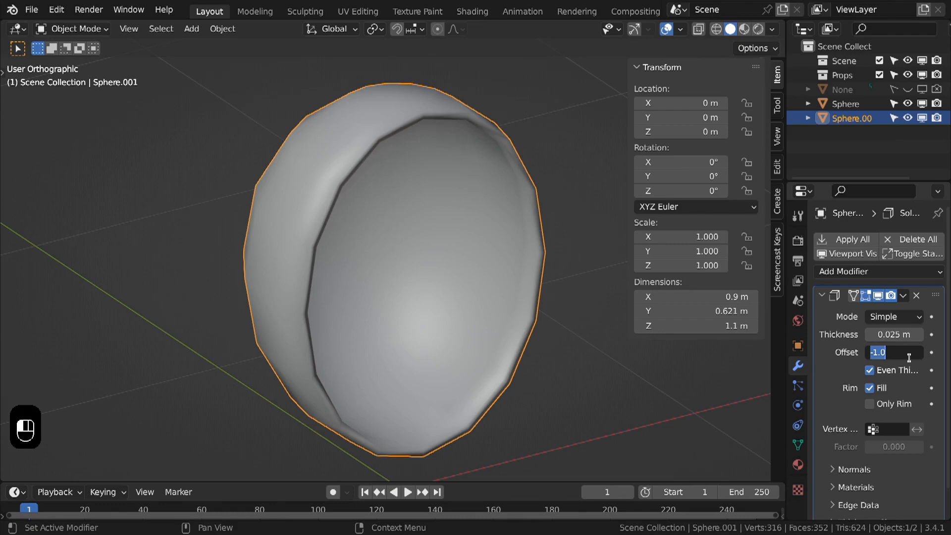
pyautogui.write('-3')
pyautogui.press('Return')
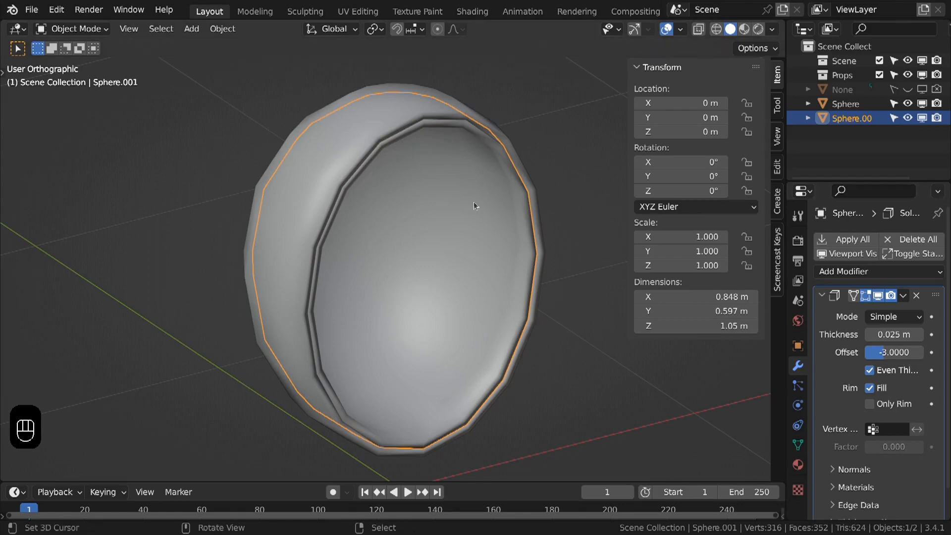
# - Zoom in on the shells' rim and enable the wireframe overlay in the viewport
pyautogui.hotkey('shift', 'b')
pyautogui.moveTo(324, 145); pyautogui.dragTo(379, 178)
pyautogui.scroll(-3, 379, 183)
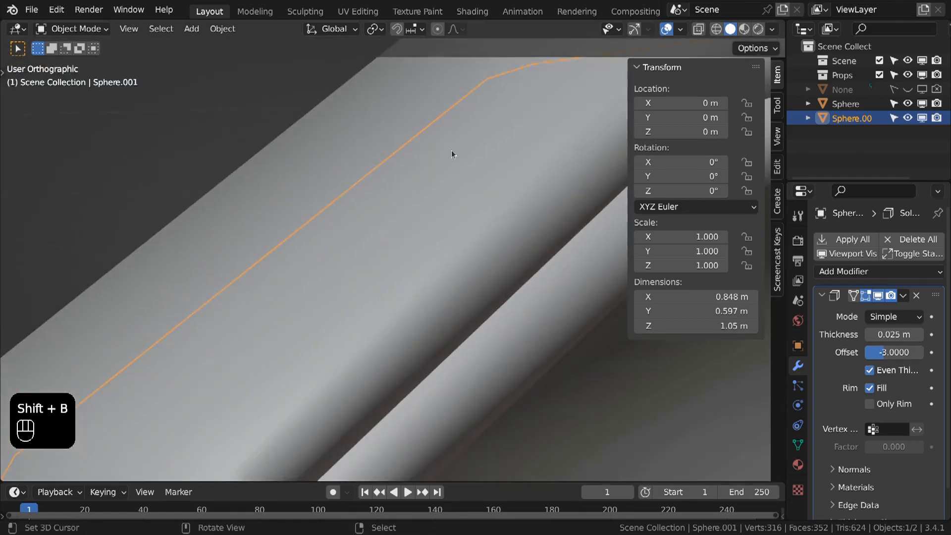
pyautogui.scroll(-3, 451, 150)
pyautogui.click(680, 29)
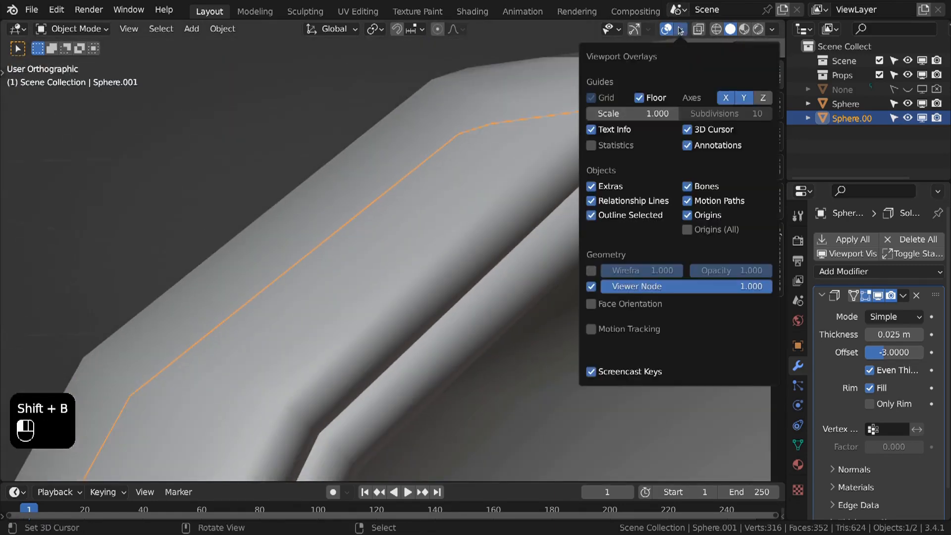
pyautogui.click(591, 271)
# - Examine how the inner shell sits against the outer shell along the rim, from close up and as a whole
pyautogui.keyDown('shift'); pyautogui.moveTo(415, 241); pyautogui.dragTo(230, 164, button='middle'); pyautogui.keyUp('shift')
pyautogui.press('a')
pyautogui.scroll(-2, 269, 197)
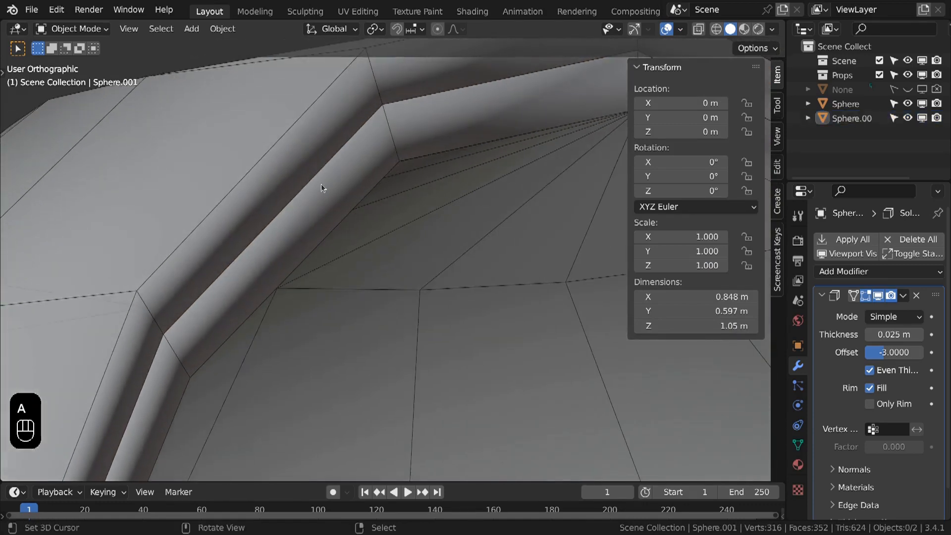
pyautogui.click(322, 186)
pyautogui.press('g')
pyautogui.rightClick(326, 175)
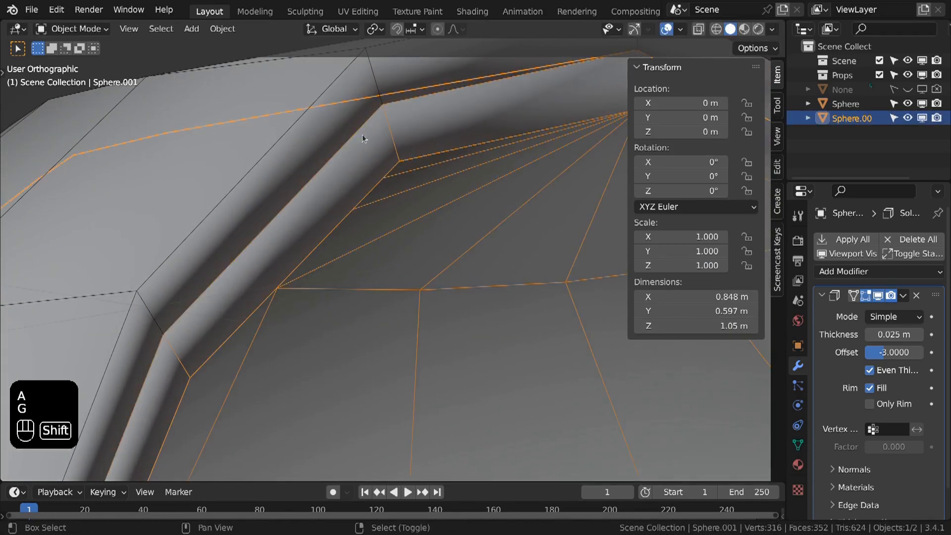
pyautogui.scroll(-4, 343, 218)
pyautogui.scroll(3, 359, 148)
pyautogui.press('a')
pyautogui.scroll(-5, 359, 148)
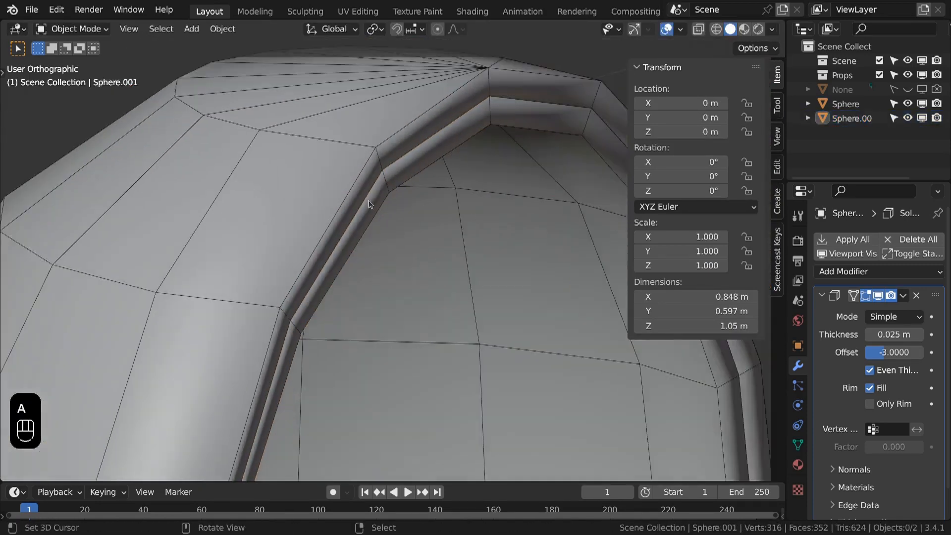
pyautogui.scroll(1, 412, 210)
pyautogui.press('a')
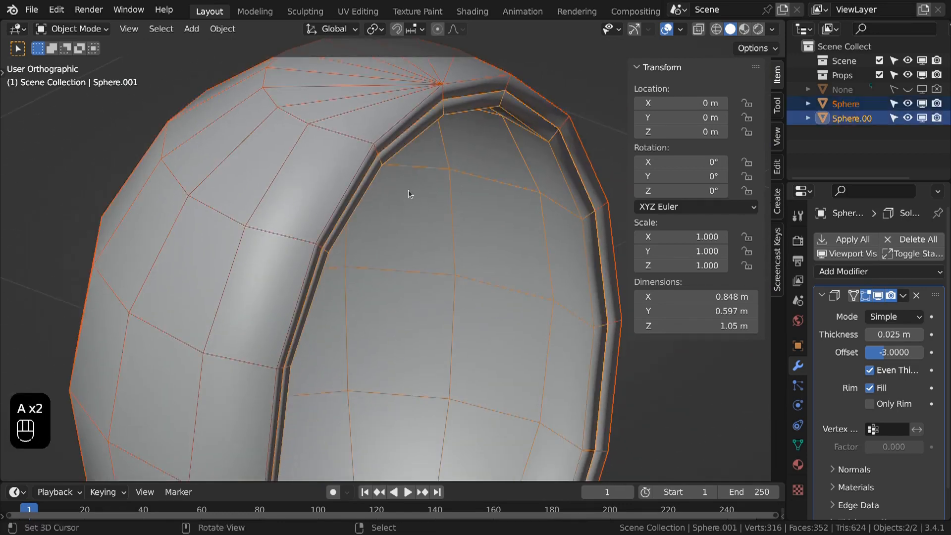
pyautogui.scroll(-4, 409, 190)
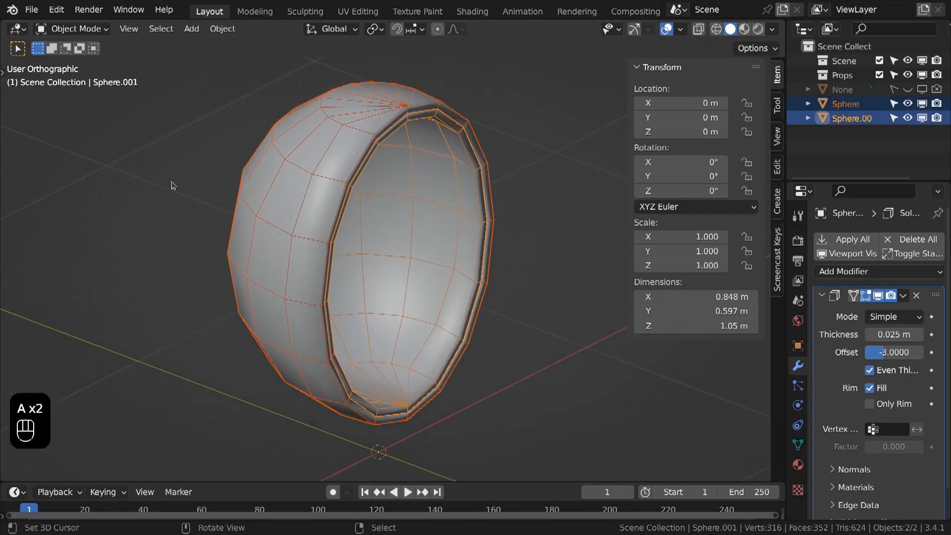
pyautogui.press('Home')
# - Hide the sidebar and, with only the inner shell selected, set the viewport shading color to Object
pyautogui.press('n')
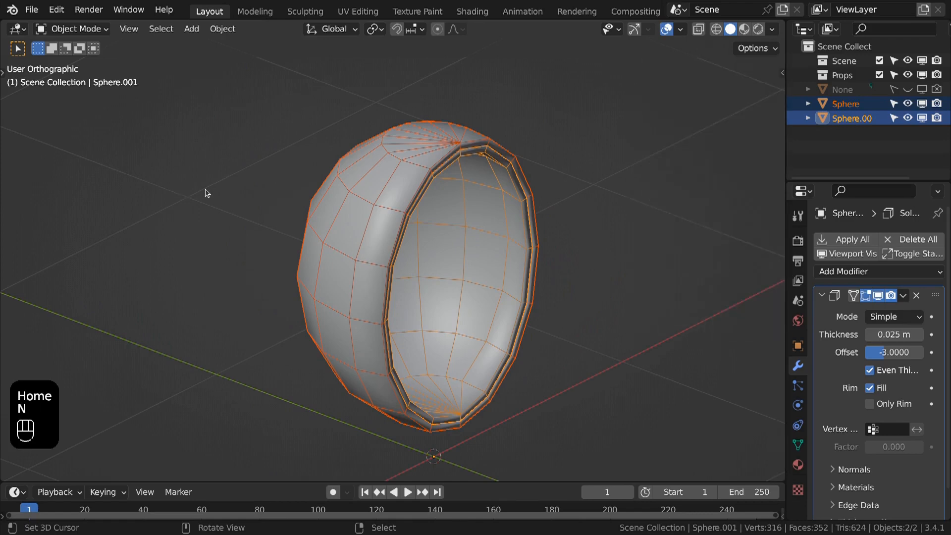
pyautogui.moveTo(206, 193); pyautogui.dragTo(187, 200, button='middle')
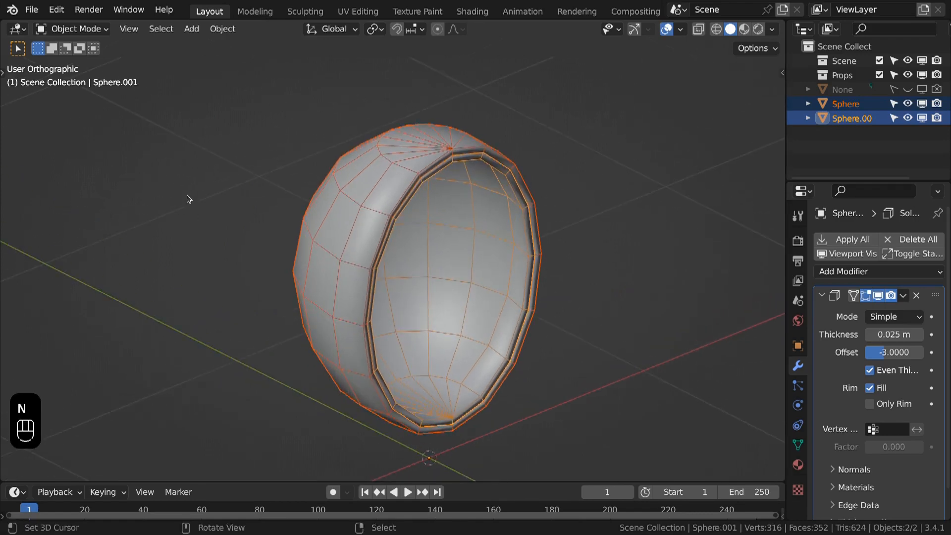
pyautogui.click(458, 267)
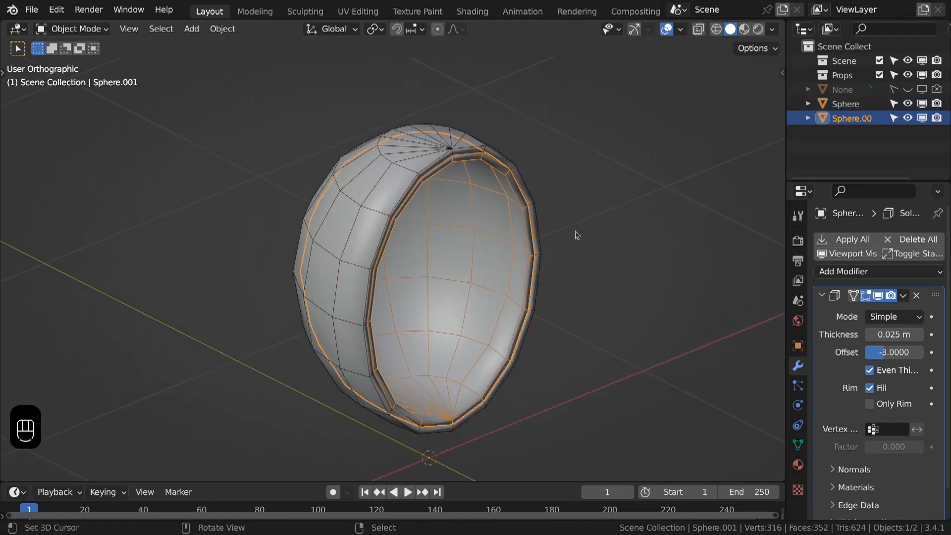
pyautogui.press('n')
pyautogui.press('n')
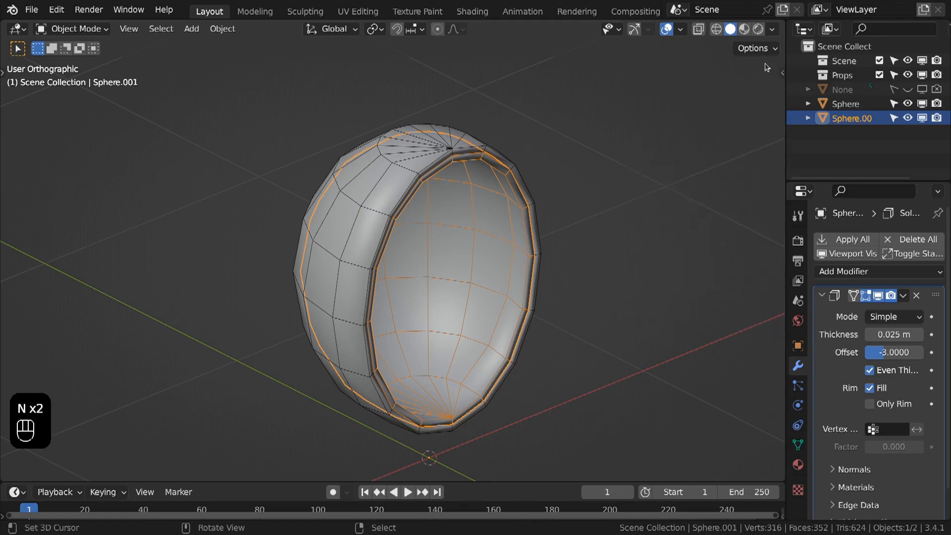
pyautogui.click(774, 31)
pyautogui.click(772, 30)
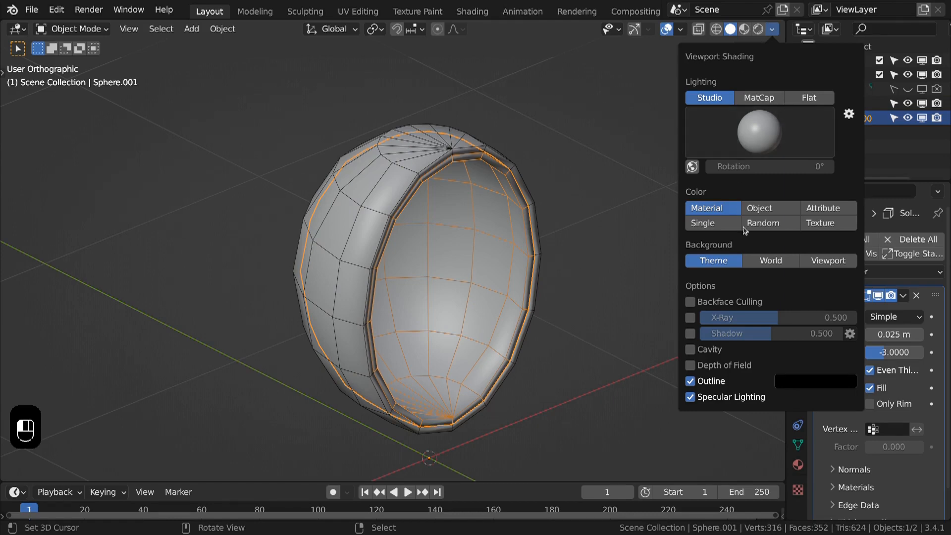
pyautogui.click(776, 208)
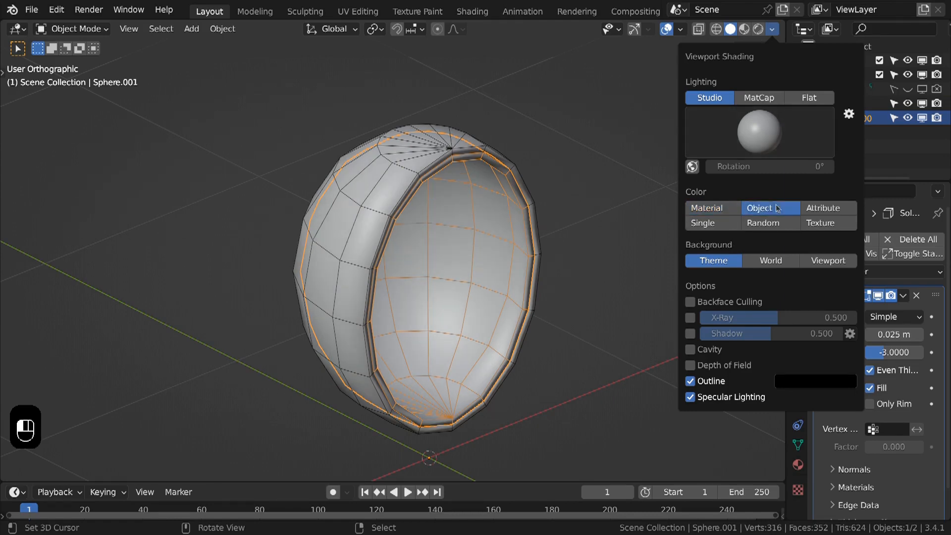
# - Color the inner shell red in its object viewport display, with saturation 1 and value 0.515, and deselect it
pyautogui.click(798, 346)
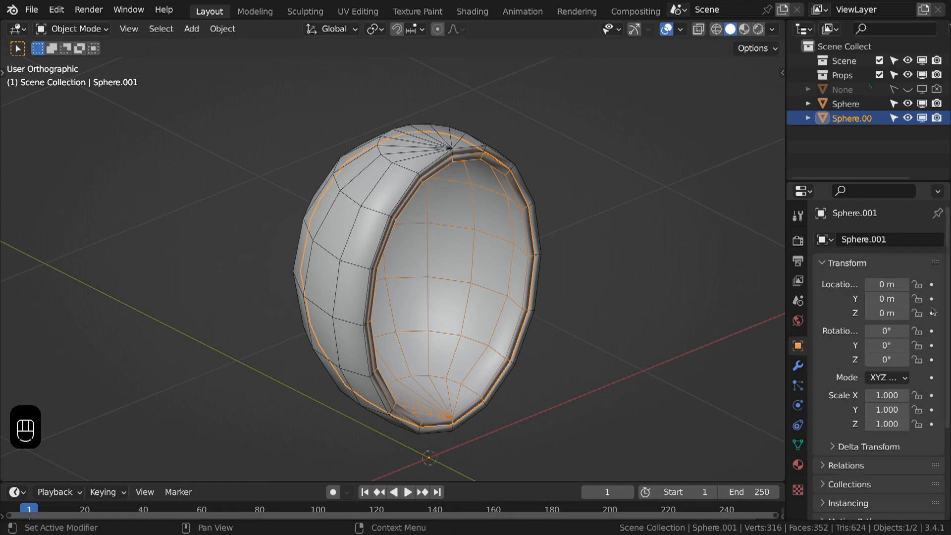
pyautogui.scroll(-3, 881, 386)
pyautogui.click(850, 473)
pyautogui.scroll(-5, 852, 476)
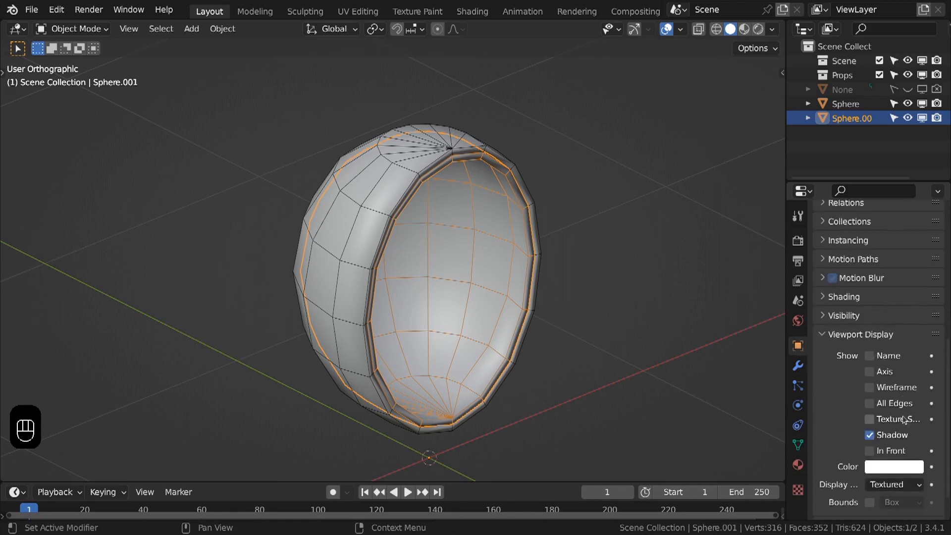
pyautogui.click(892, 468)
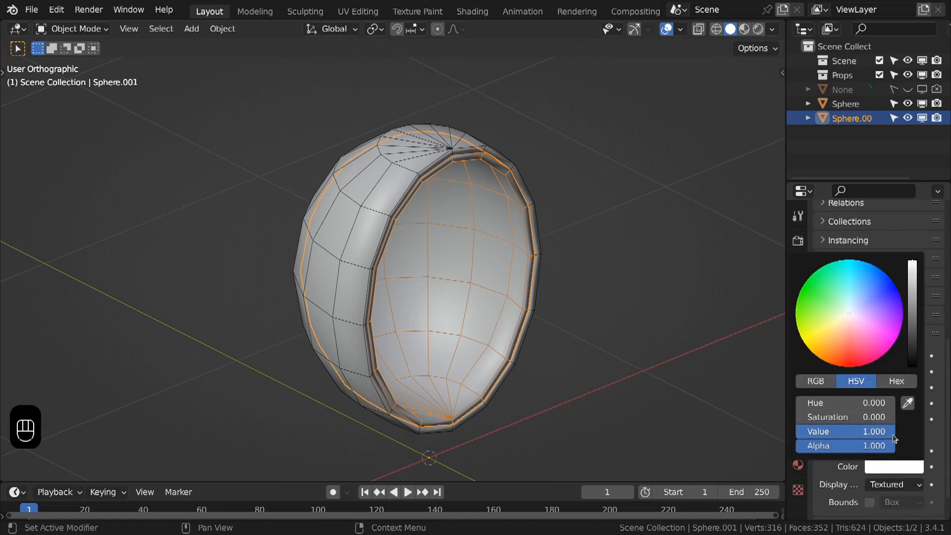
pyautogui.click(864, 417)
pyautogui.write('1')
pyautogui.press('Tab')
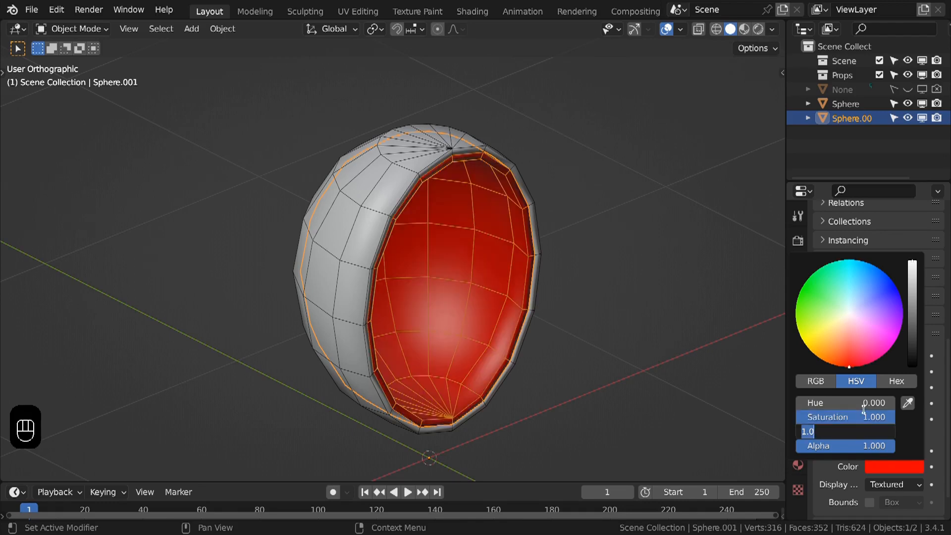
pyautogui.press('BackSpace')
pyautogui.write('.515')
pyautogui.press('Return')
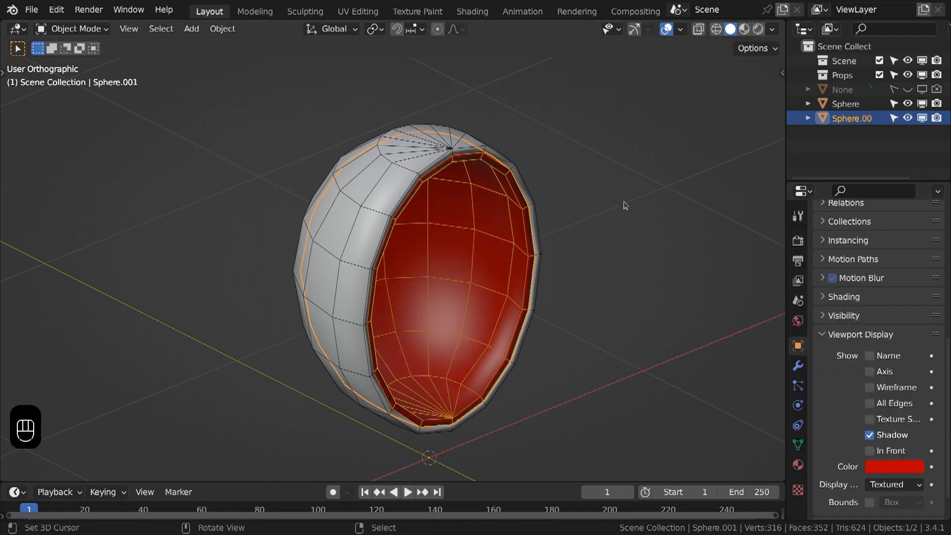
pyautogui.press('a')
pyautogui.moveTo(633, 112); pyautogui.dragTo(653, 298, button='middle')
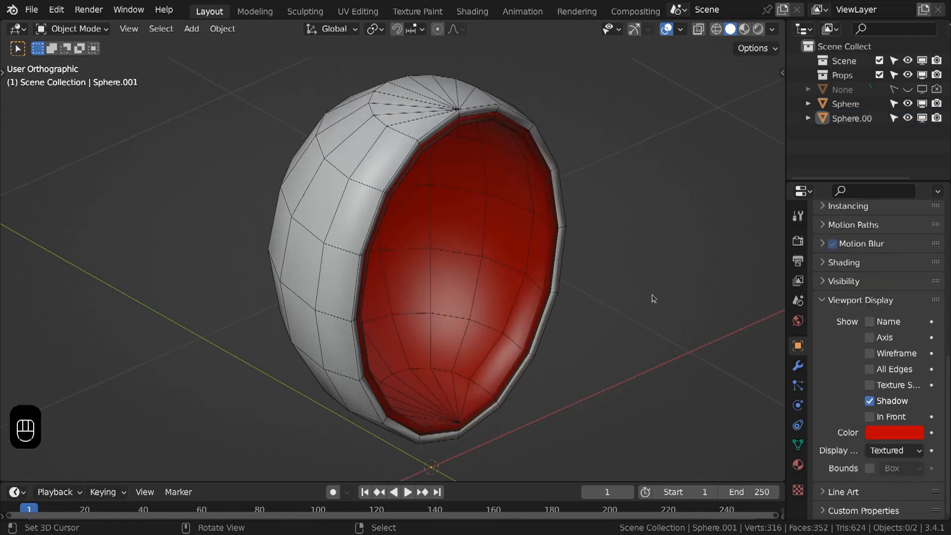
# - Apply the Solidify modifiers on both the inner and outer shells
pyautogui.click(520, 227)
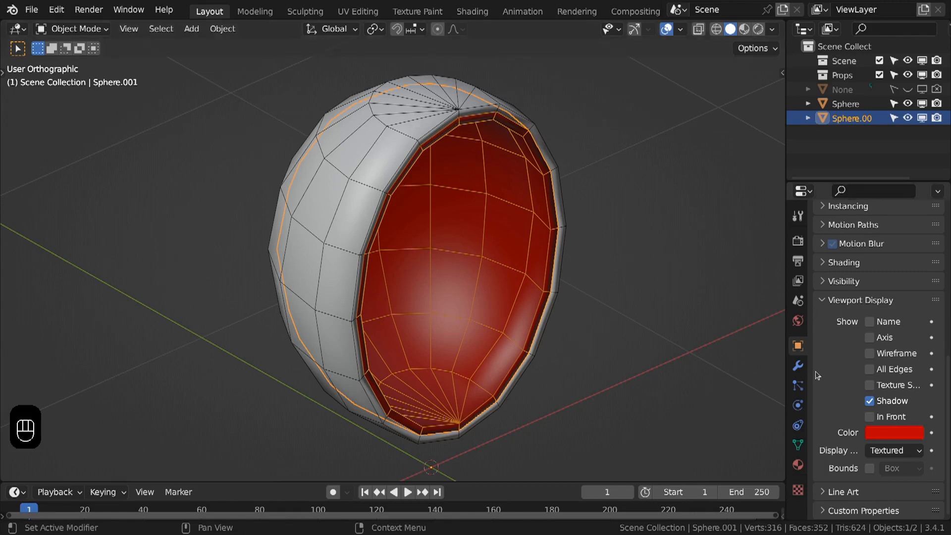
pyautogui.click(798, 366)
pyautogui.press('a')
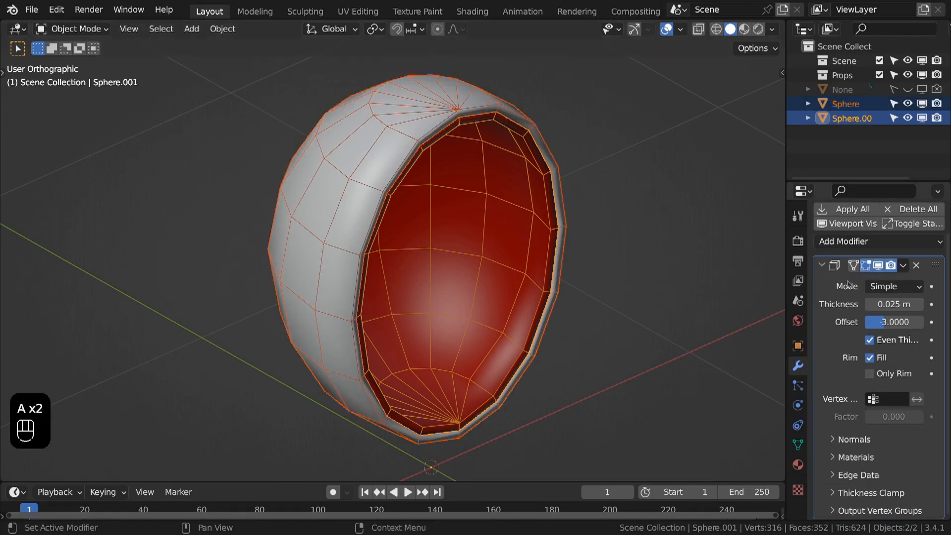
pyautogui.click(853, 210)
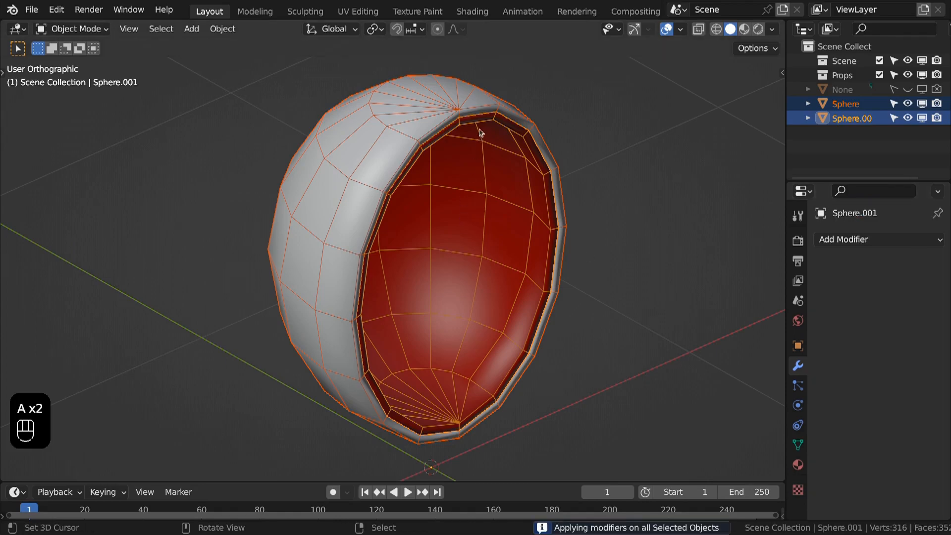
# - Open both shells together in Edit Mode with a close view of the upper rim
pyautogui.keyDown('shift'); pyautogui.moveTo(470, 157); pyautogui.dragTo(460, 213, button='middle'); pyautogui.keyUp('shift')
pyautogui.scroll(3, 461, 213)
pyautogui.keyDown('shift'); pyautogui.moveTo(469, 93); pyautogui.dragTo(432, 223, button='middle'); pyautogui.keyUp('shift')
pyautogui.scroll(5, 510, 214)
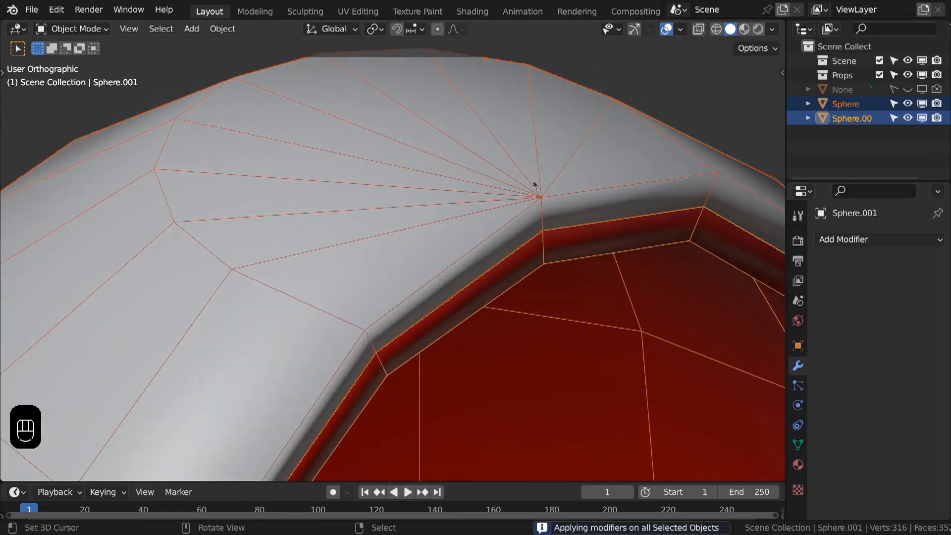
pyautogui.hotkey('shift', 'b')
pyautogui.moveTo(515, 194); pyautogui.dragTo(567, 311)
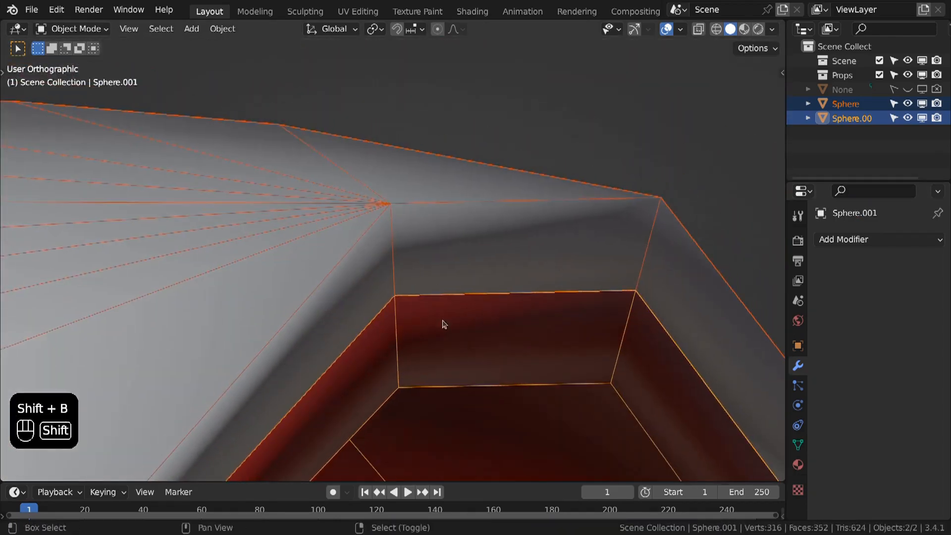
pyautogui.keyDown('shift'); pyautogui.moveTo(444, 325); pyautogui.dragTo(536, 220, button='middle'); pyautogui.keyUp('shift')
pyautogui.hotkey('alt', 'a')
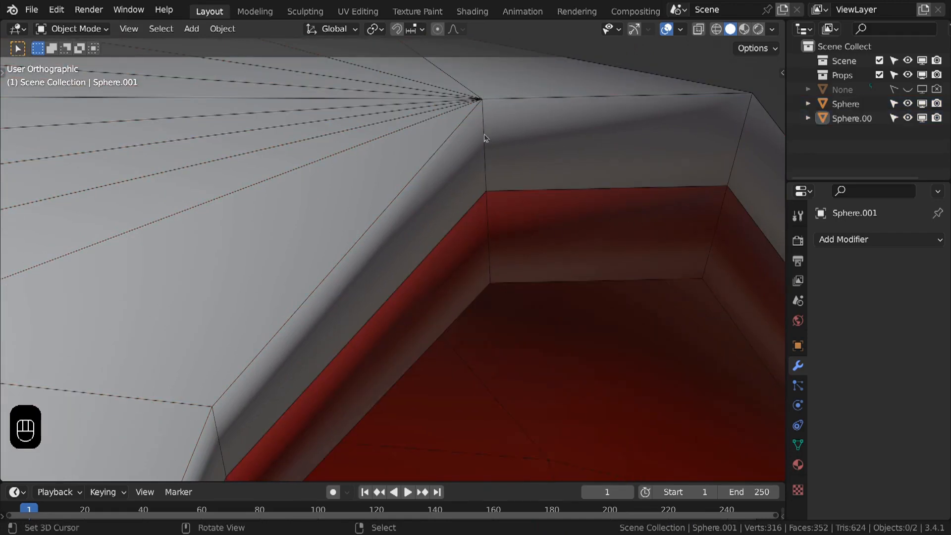
pyautogui.press('a')
pyautogui.press('a')
pyautogui.press('a')
pyautogui.press('Tab')
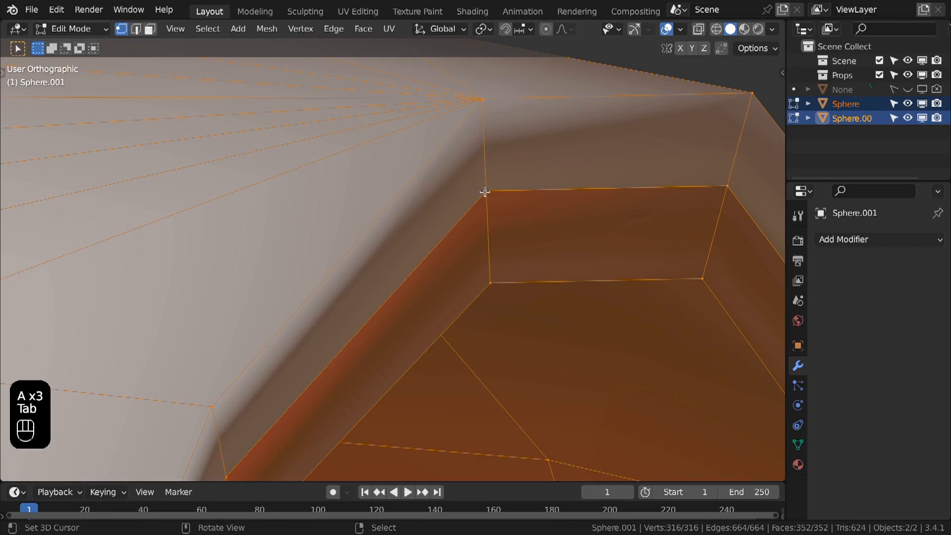
# - Add one loop cut midway across the rim of the outer shell and another across the inner shell's rim
pyautogui.hotkey('ctrl', 'r')
pyautogui.click(483, 153)
pyautogui.rightClick(488, 149)
pyautogui.hotkey('alt', 'a')
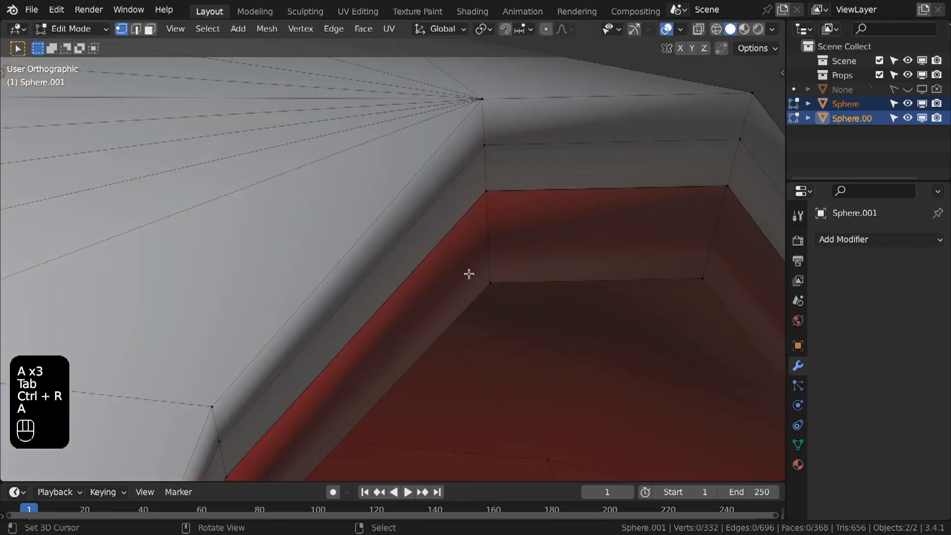
pyautogui.hotkey('ctrl', 'r')
pyautogui.rightClick(495, 239)
pyautogui.hotkey('ctrl', 'r')
pyautogui.click(487, 238)
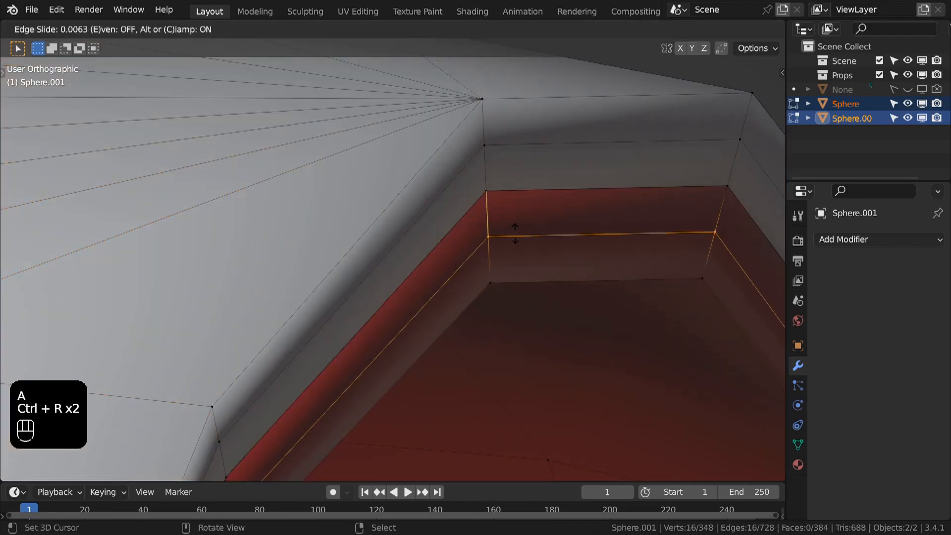
pyautogui.click(533, 229)
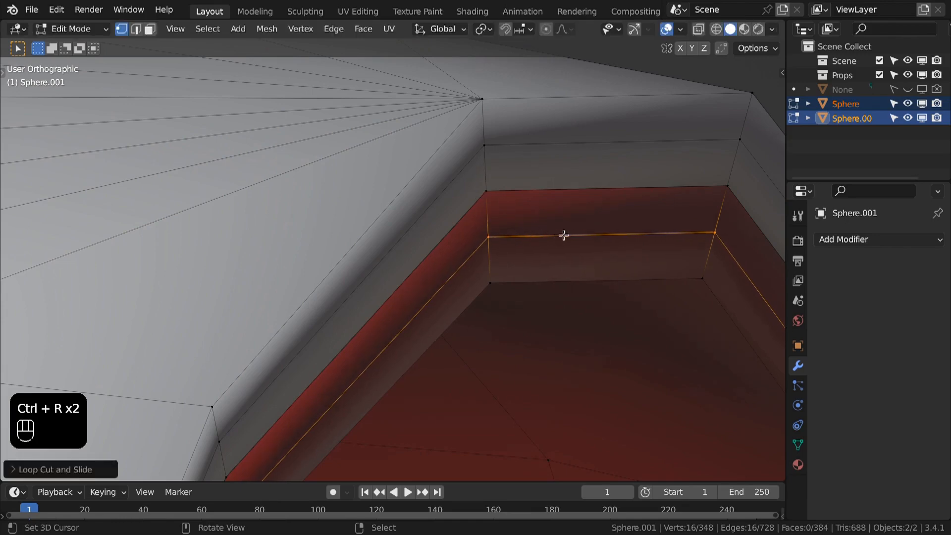
# - Select only the two new middle edge loops on the outer and inner rims
pyautogui.hotkey('alt', 'a')
pyautogui.keyDown('alt'); pyautogui.keyDown('shift'); pyautogui.click(537, 143); pyautogui.keyUp('shift'); pyautogui.keyUp('alt')
pyautogui.hotkey('alt', 'a')
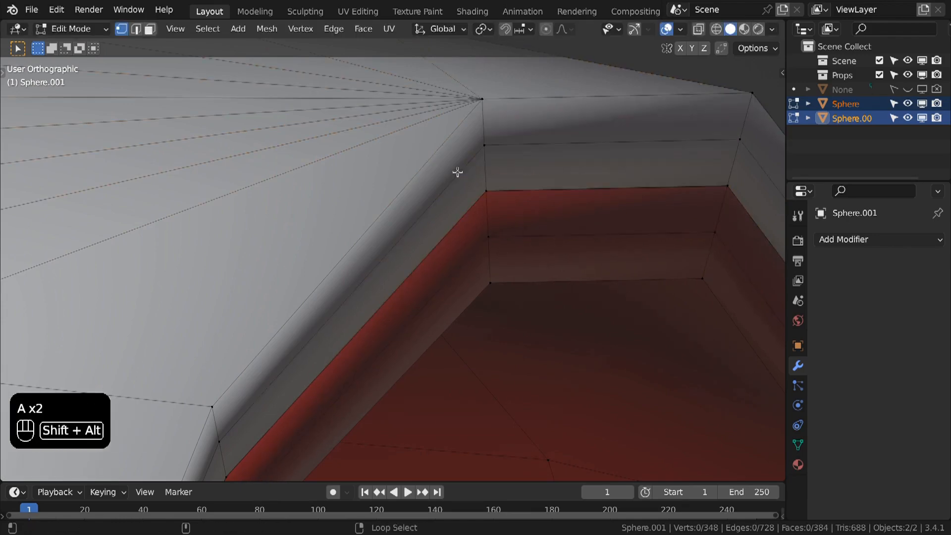
pyautogui.keyDown('alt'); pyautogui.keyDown('shift'); pyautogui.click(457, 172); pyautogui.keyUp('shift'); pyautogui.keyUp('alt')
pyautogui.keyDown('alt'); pyautogui.keyDown('shift'); pyautogui.click(575, 229); pyautogui.keyUp('shift'); pyautogui.keyUp('alt')
pyautogui.moveTo(575, 229); pyautogui.dragTo(514, 206, button='middle')
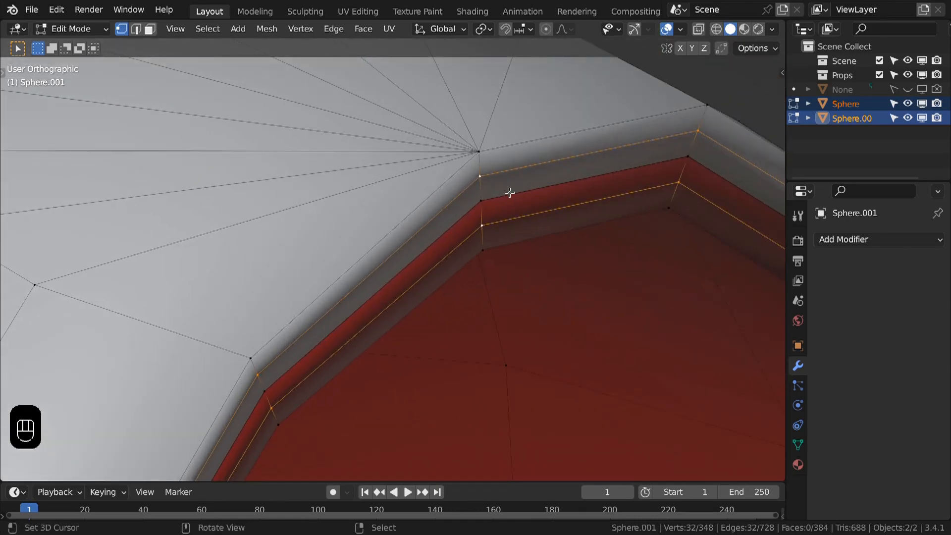
# - Try moving both selected rim loops 0.013 m along the global Y axis, and undo the move
pyautogui.write('gy')
pyautogui.write('.0')
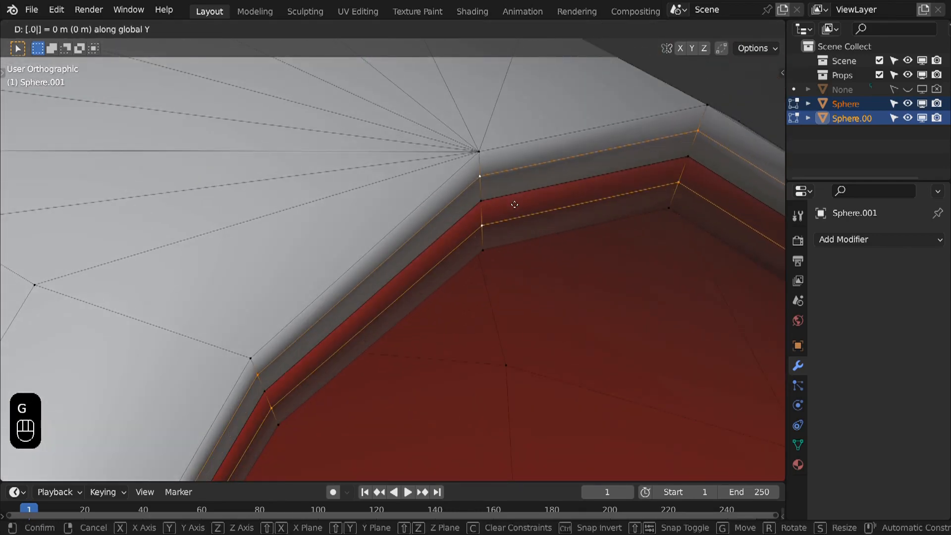
pyautogui.write('13')
pyautogui.press('Return')
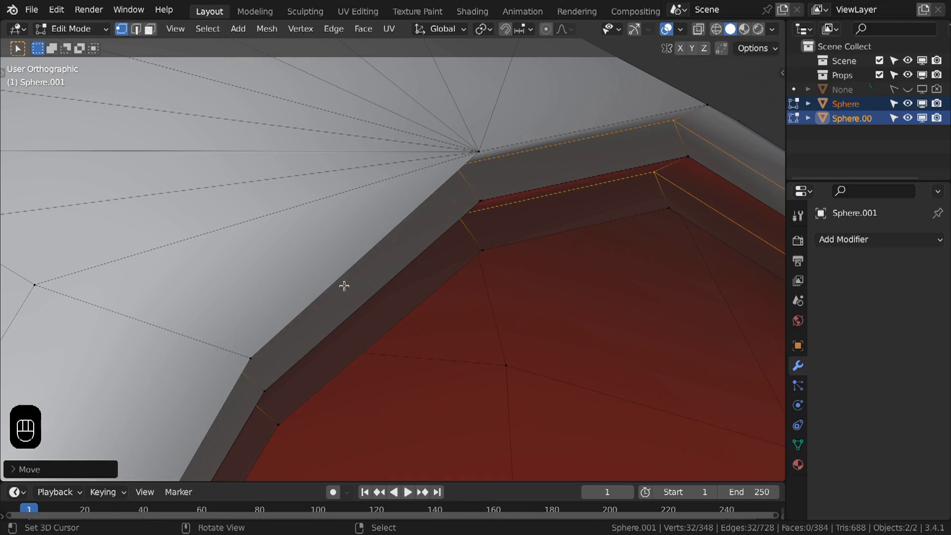
pyautogui.hotkey('ctrl', 'z')
# - Move both rim loops outward from the shell opening by 0.013 m along global Y, and return to Object Mode with nothing selected
pyautogui.write('gy')
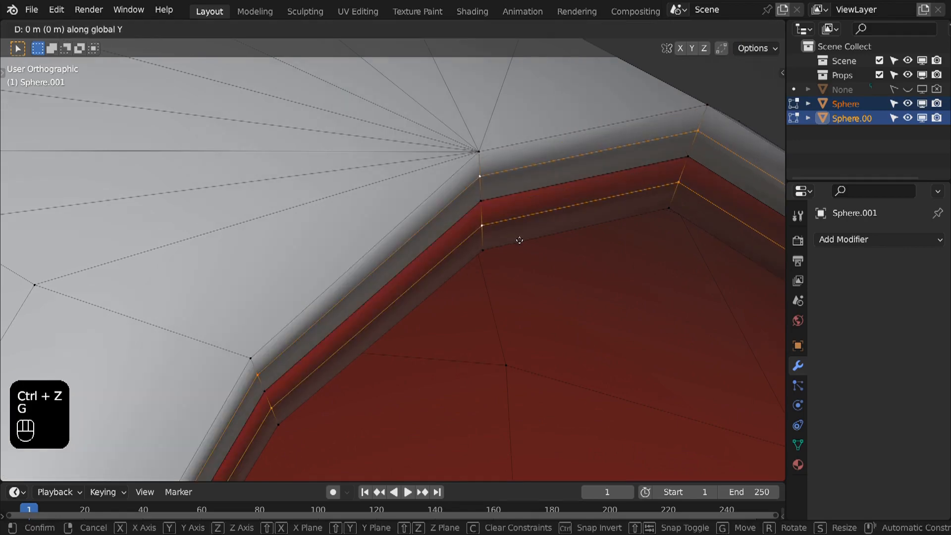
pyautogui.write('.013')
pyautogui.press('Return')
pyautogui.scroll(-10, 480, 268)
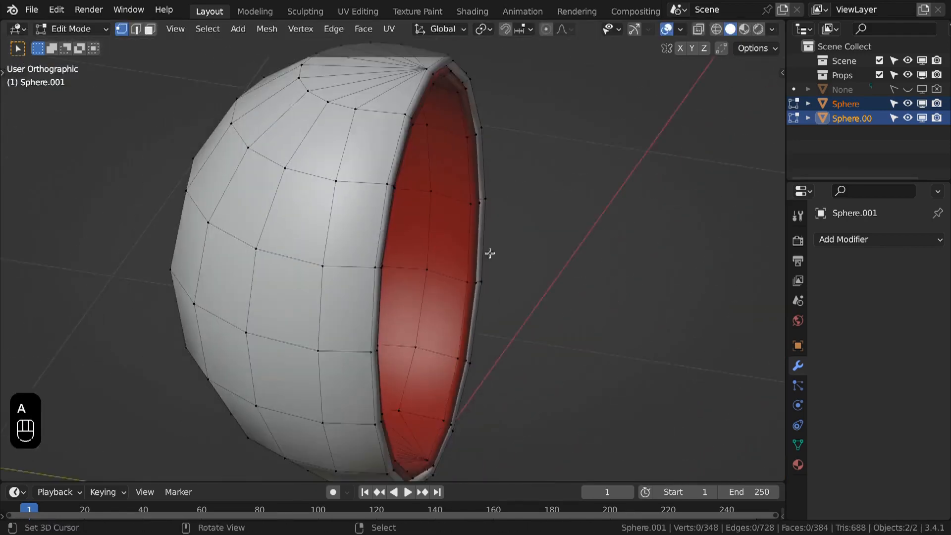
pyautogui.press('Tab')
pyautogui.keyDown('shift'); pyautogui.moveTo(348, 207); pyautogui.dragTo(361, 213, button='middle'); pyautogui.keyUp('shift')
pyautogui.hotkey('alt', 'a')
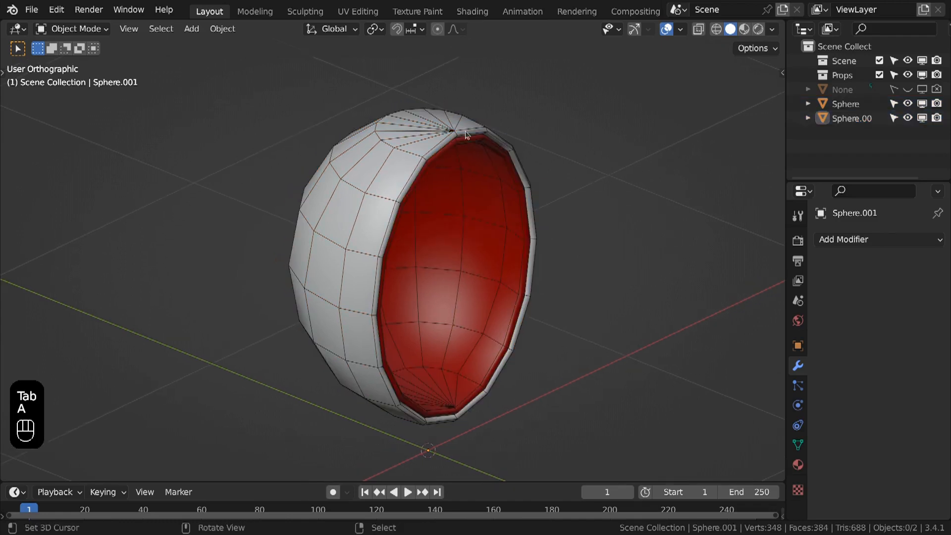
# - Try Subdivision Surface on both shells, raising the viewport level step by step from 1 to 5
pyautogui.click(385, 232)
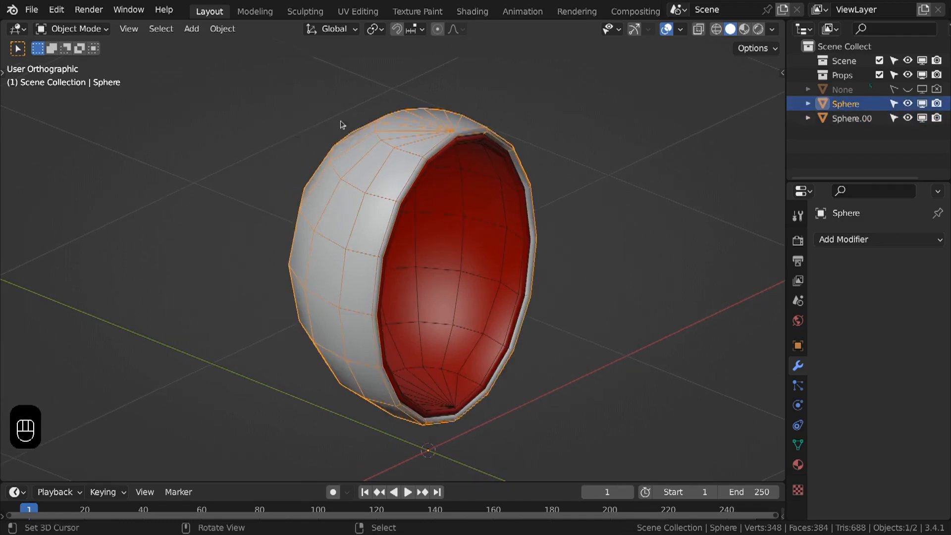
pyautogui.press('a')
pyautogui.press('a')
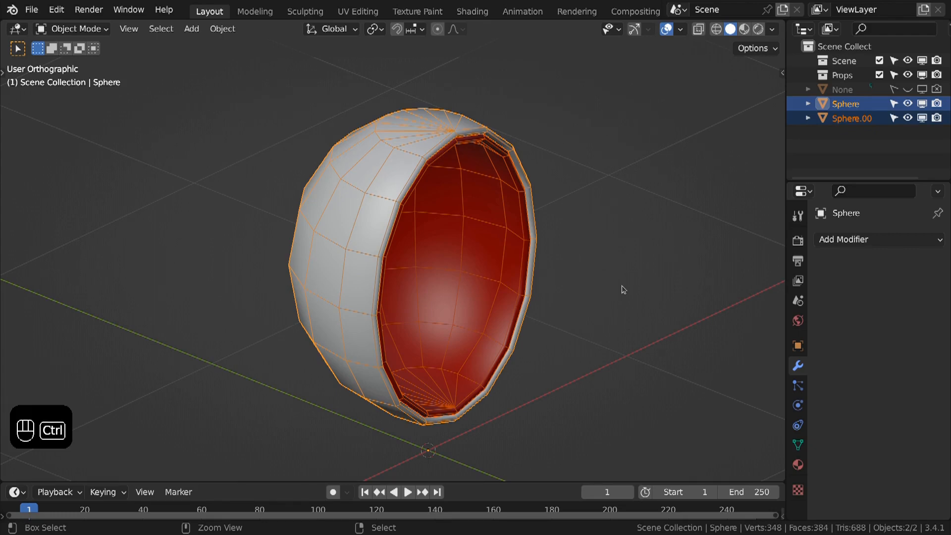
pyautogui.hotkey('ctrl', '1')
pyautogui.hotkey('ctrl', '2')
pyautogui.hotkey('ctrl', '3')
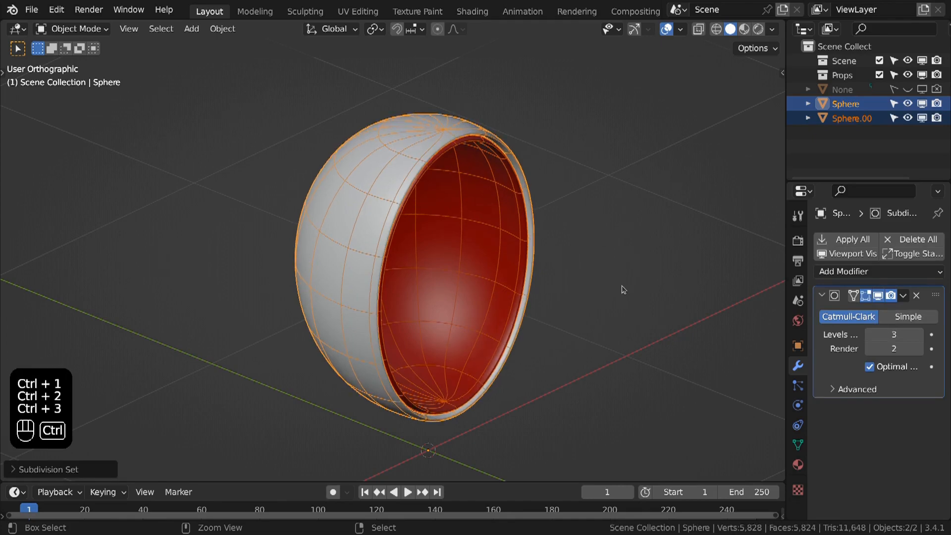
pyautogui.hotkey('ctrl', '4')
pyautogui.hotkey('ctrl', '5')
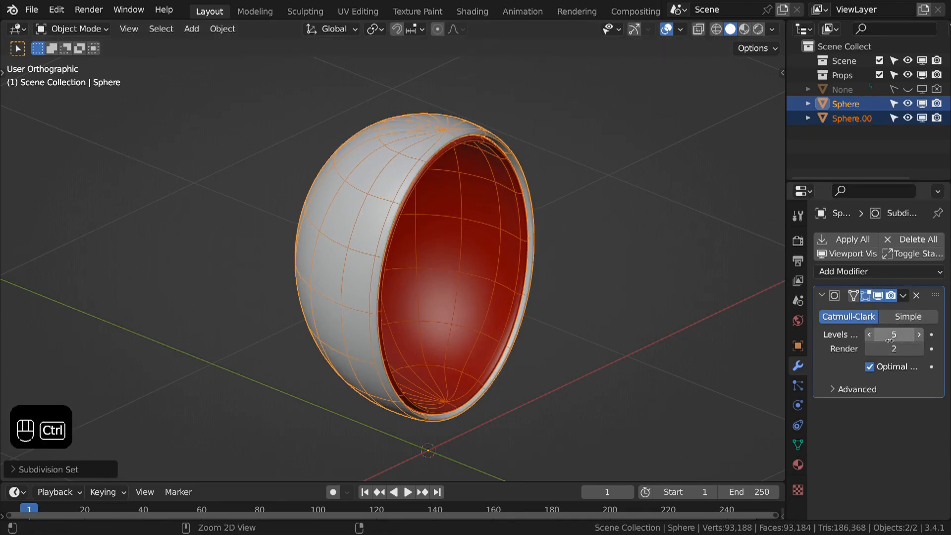
# - Try lower Subdivision viewport levels from 4 down to 1 on both shells, and return to level 3
pyautogui.hotkey('ctrl', '4')
pyautogui.hotkey('ctrl', '3')
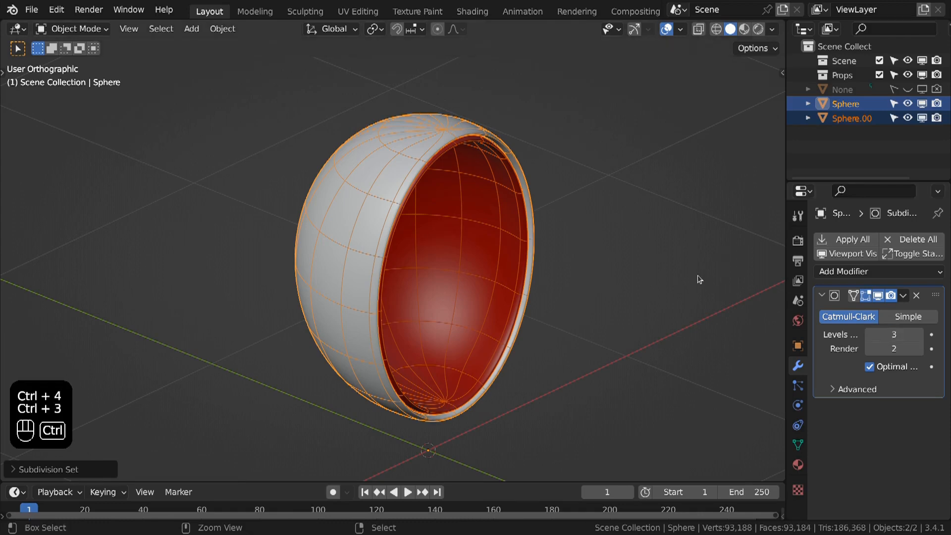
pyautogui.hotkey('ctrl', '2')
pyautogui.hotkey('ctrl', '1')
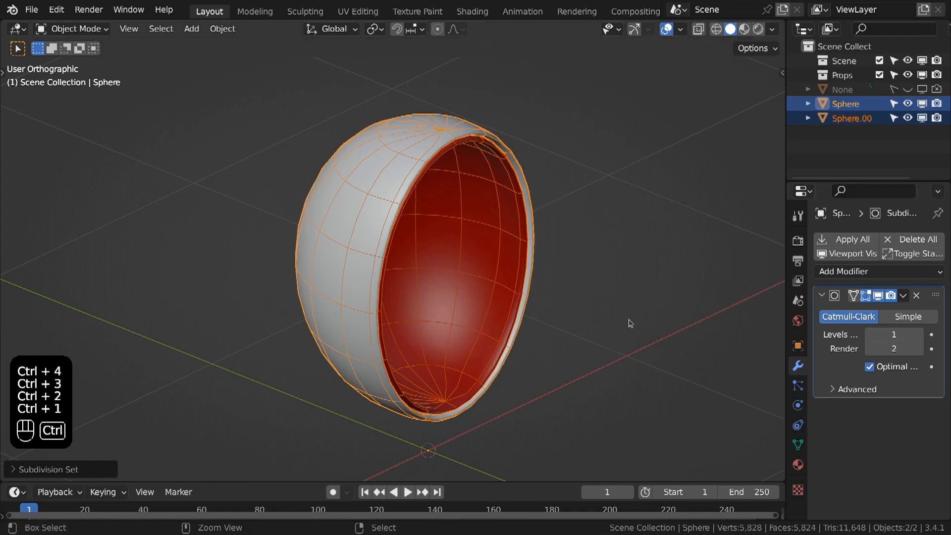
pyautogui.scroll(1, 628, 323)
pyautogui.hotkey('ctrl', 'z')
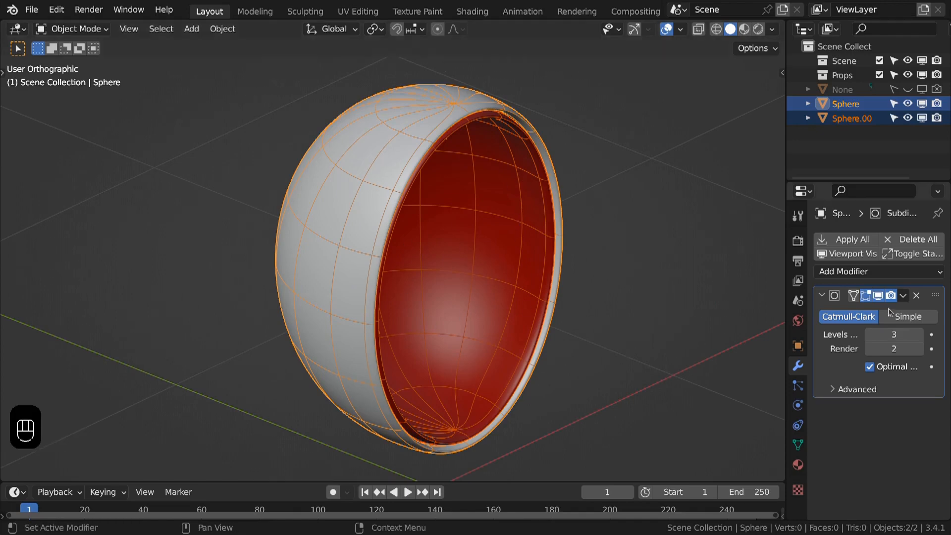
# - Check the Subdivision modifier on each shell separately, remove it from both shells, and deselect everything
pyautogui.keyDown('ctrl'); pyautogui.click(847, 104); pyautogui.keyUp('ctrl')
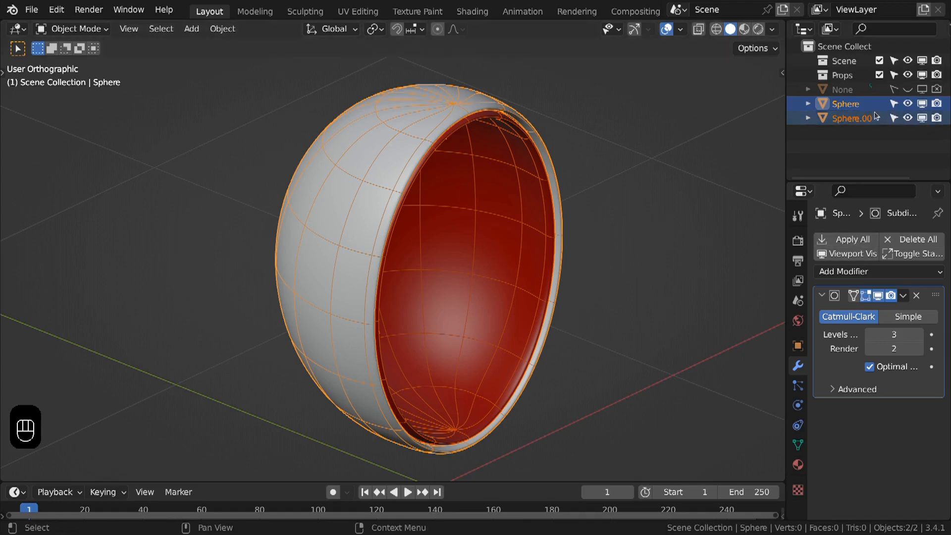
pyautogui.click(853, 105)
pyautogui.click(848, 118)
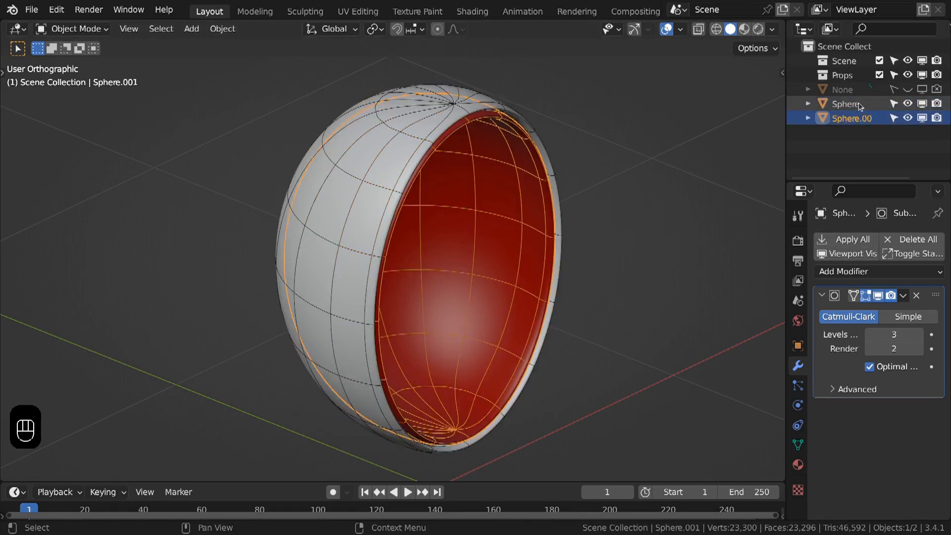
pyautogui.click(845, 104)
pyautogui.keyDown('shift'); pyautogui.click(832, 122); pyautogui.keyUp('shift')
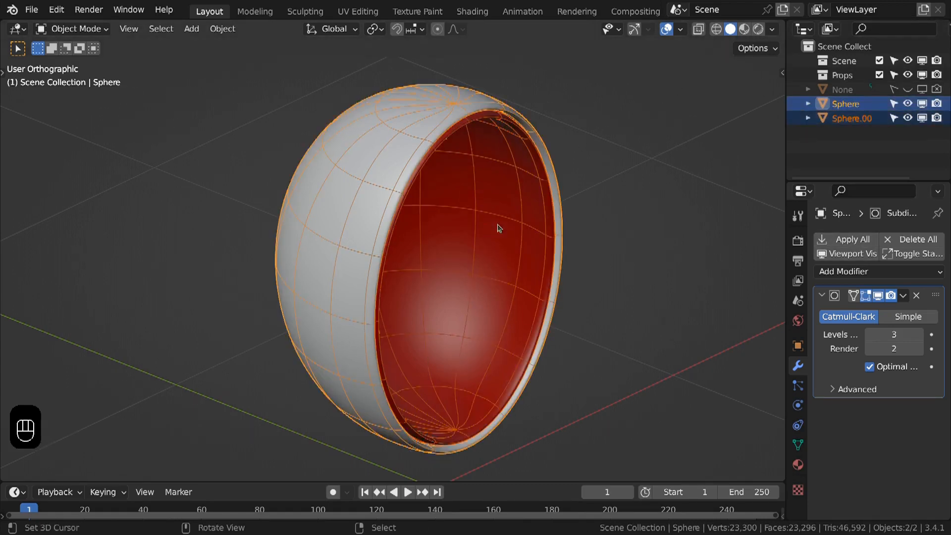
pyautogui.hotkey('alt', 'a')
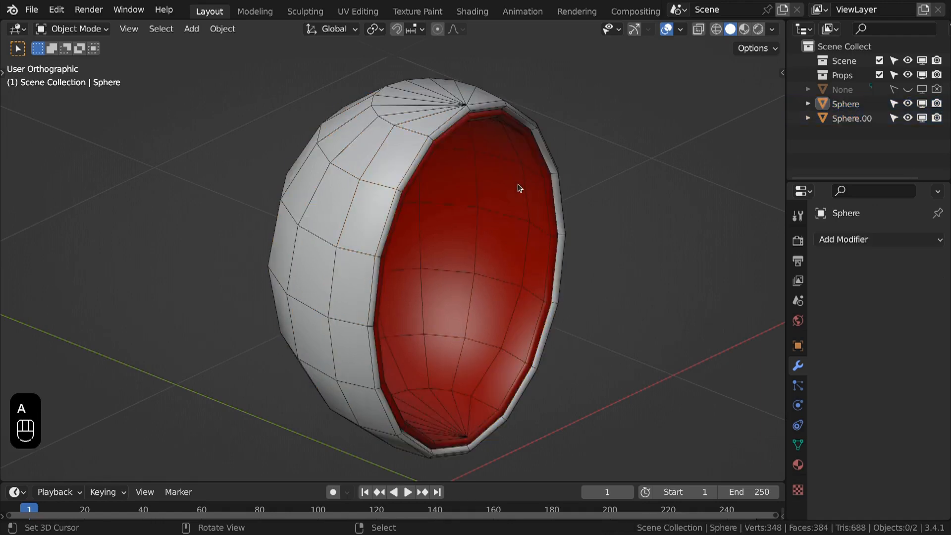
# - Add a Subdivision Surface modifier with viewport level 2 to the inner red shell only
pyautogui.click(519, 188)
pyautogui.click(845, 238)
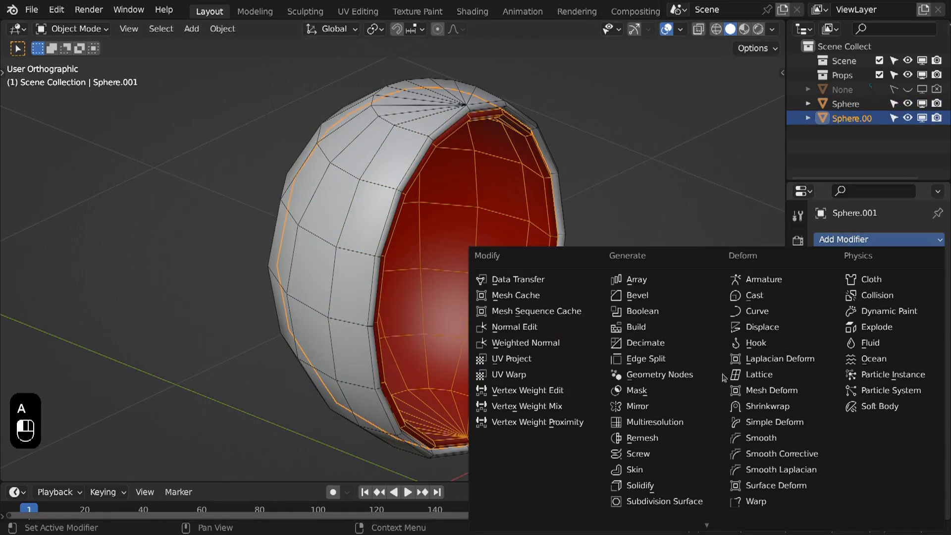
pyautogui.click(664, 502)
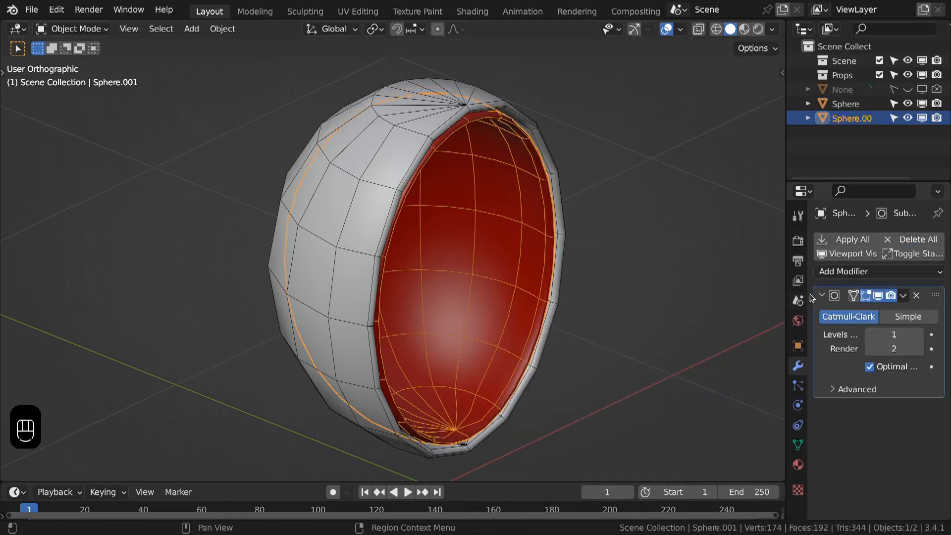
# - Copy the inner shell's Subdivision modifier to the outer white shell, and clear the selection
pyautogui.press('a')
pyautogui.press('a')
pyautogui.press('a')
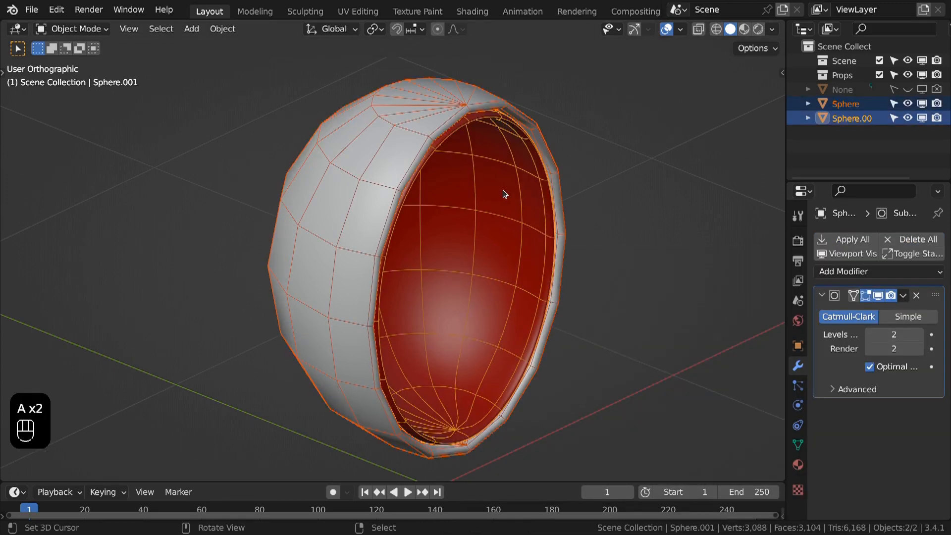
pyautogui.hotkey('ctrl', 'l')
pyautogui.click(505, 193)
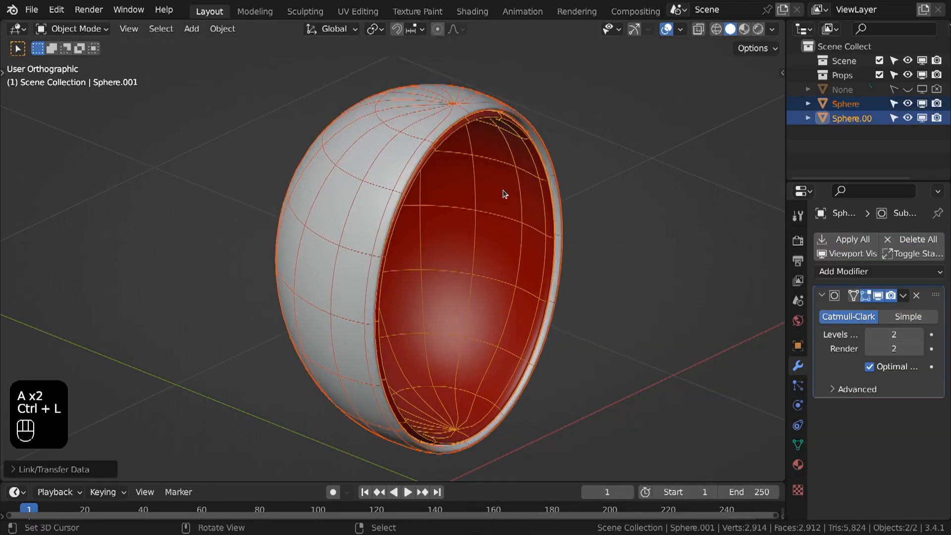
pyautogui.press('a')
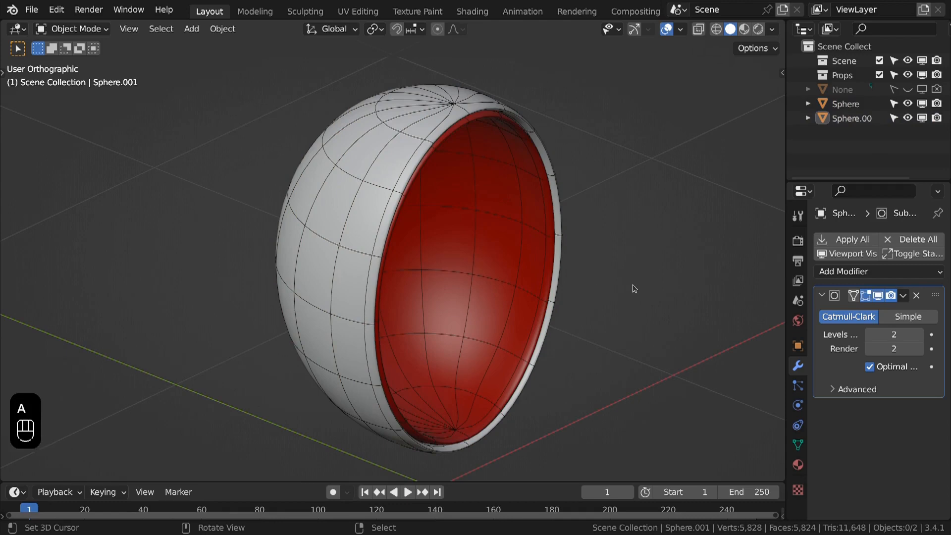
# - Undo adding and copying the Subdivision modifier on both shells
pyautogui.hotkey('ctrl', 'z')
pyautogui.hotkey('ctrl', 'z')
pyautogui.hotkey('ctrl', 'z')
pyautogui.hotkey('ctrl', 'z')
pyautogui.hotkey('ctrl', 'z')
pyautogui.hotkey('ctrl', 'z')
pyautogui.hotkey('ctrl', 'z')
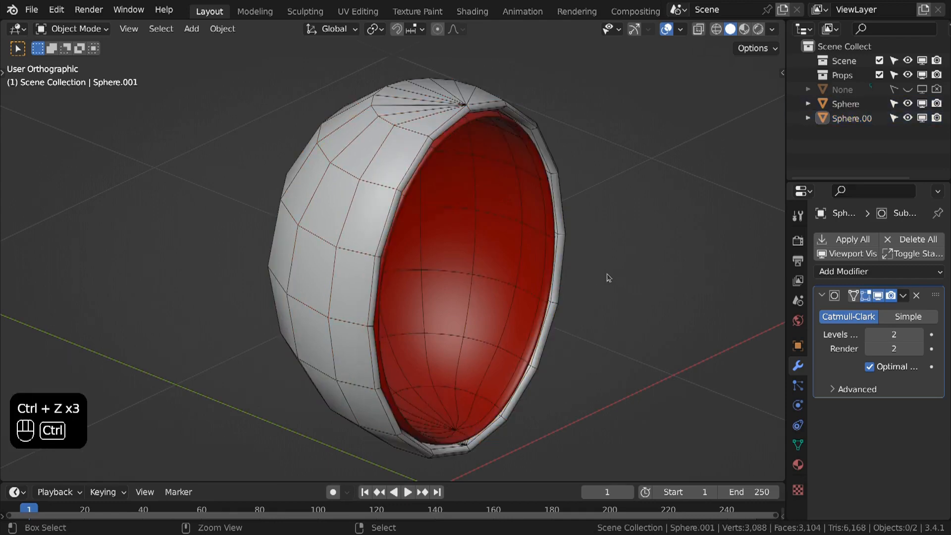
# - Add a level 2 Subdivision Surface modifier to both shells at once, and deselect everything
pyautogui.press('a')
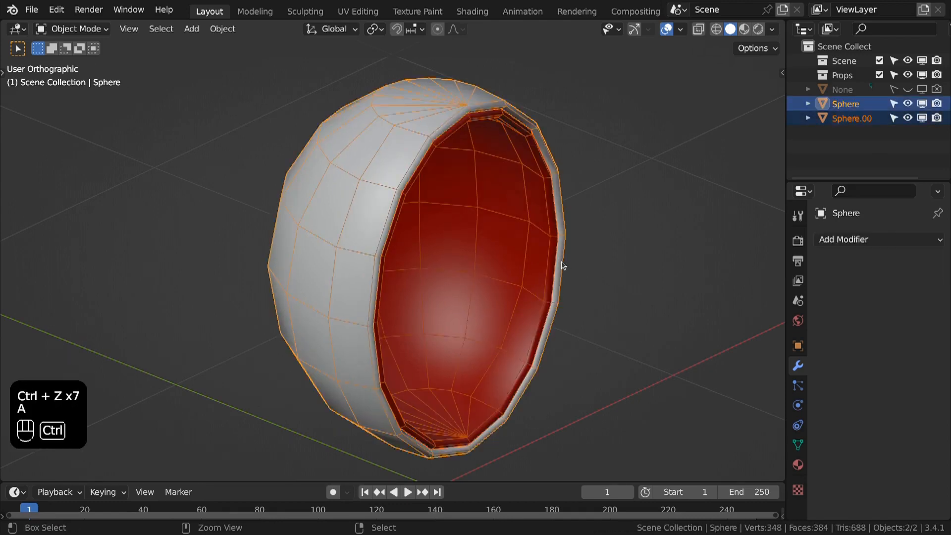
pyautogui.hotkey('ctrl', '2')
pyautogui.press('a')
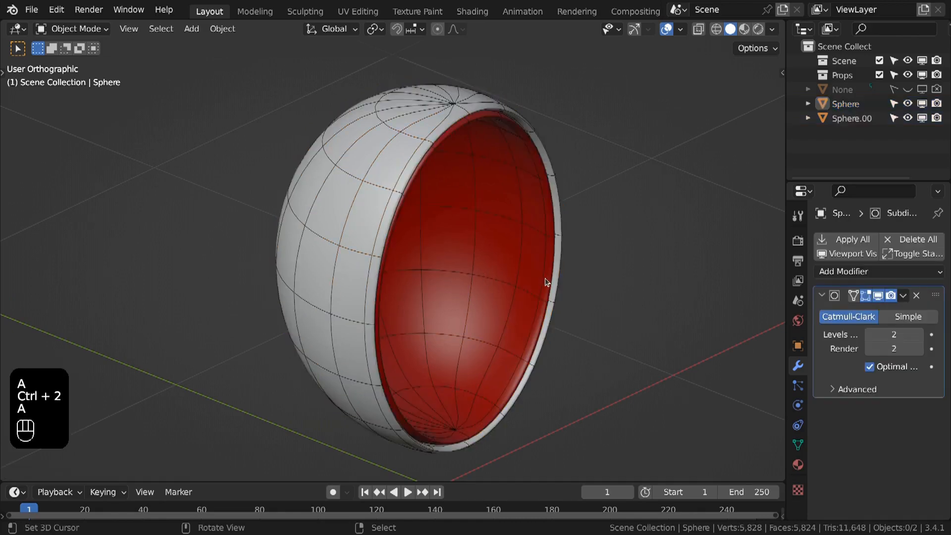
# - Rotate the whole mesh of both shells by 30 degrees in Edit Mode, using the right orthographic view with wireframe shading
pyautogui.scroll(-1, 586, 268)
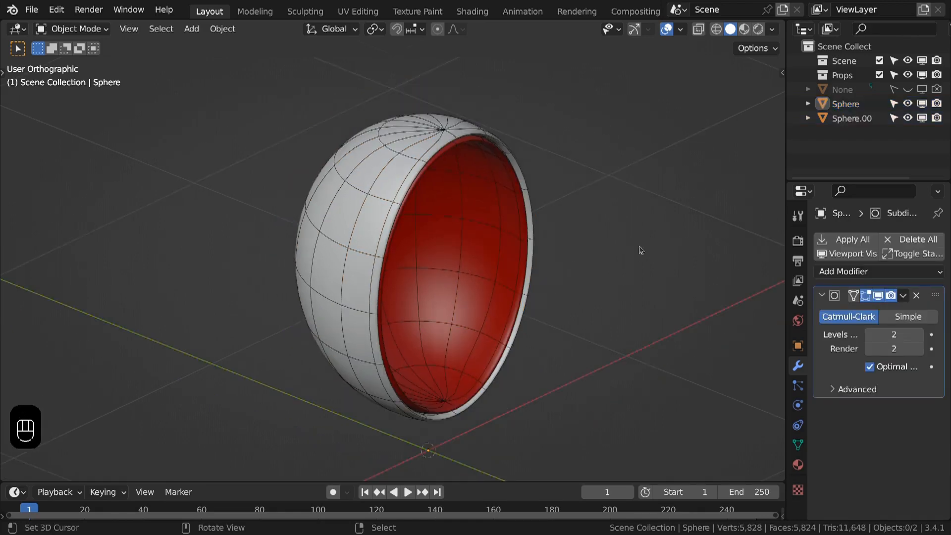
pyautogui.press('Tab')
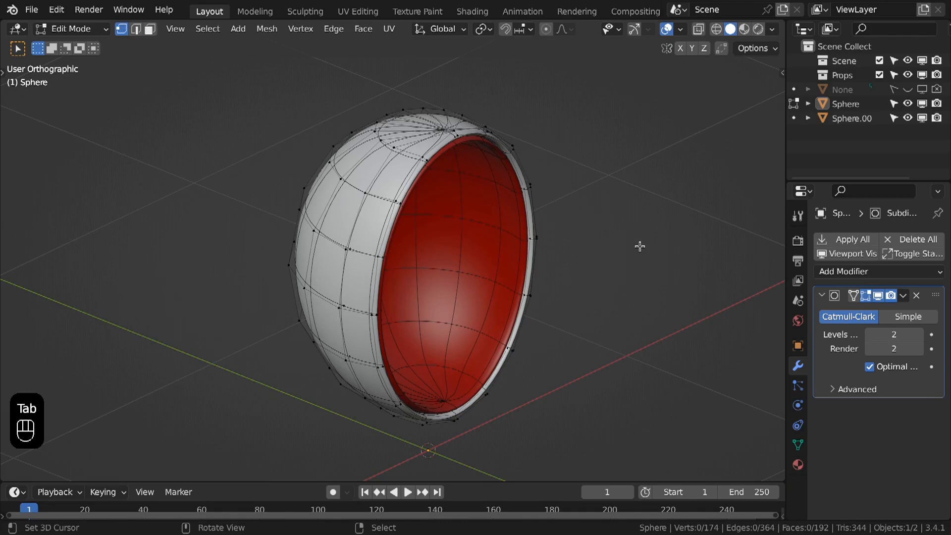
pyautogui.press('Tab')
pyautogui.press('a')
pyautogui.press('Tab')
pyautogui.press('a')
pyautogui.press('KP_3')
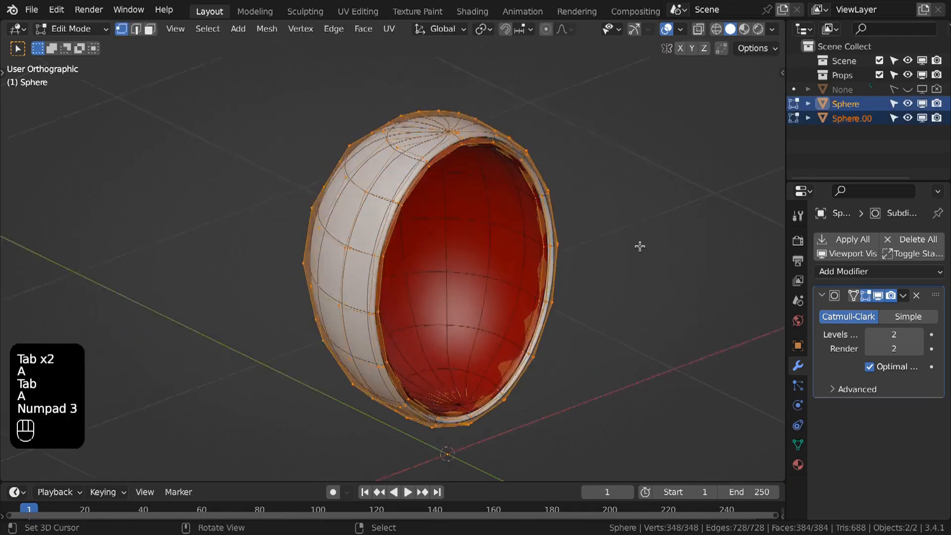
pyautogui.write('z')
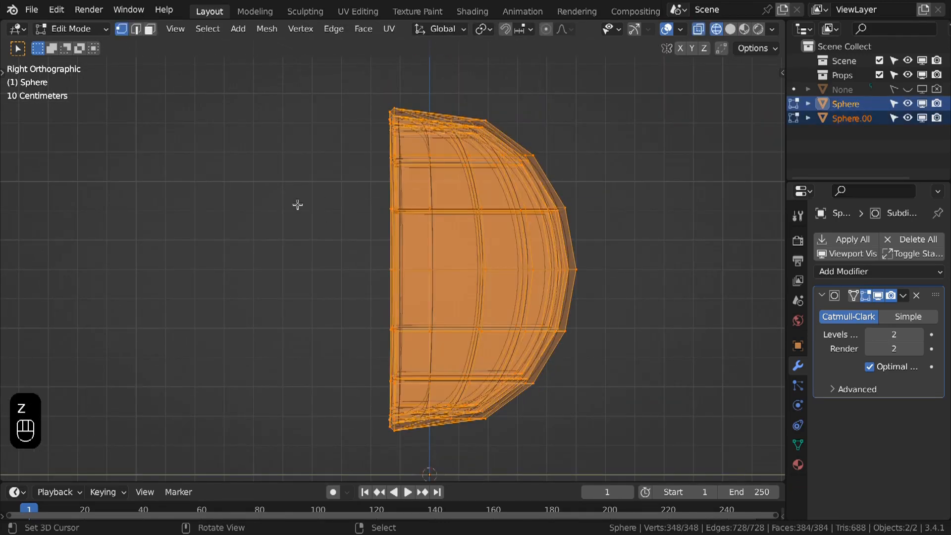
pyautogui.write('r30')
pyautogui.press('Return')
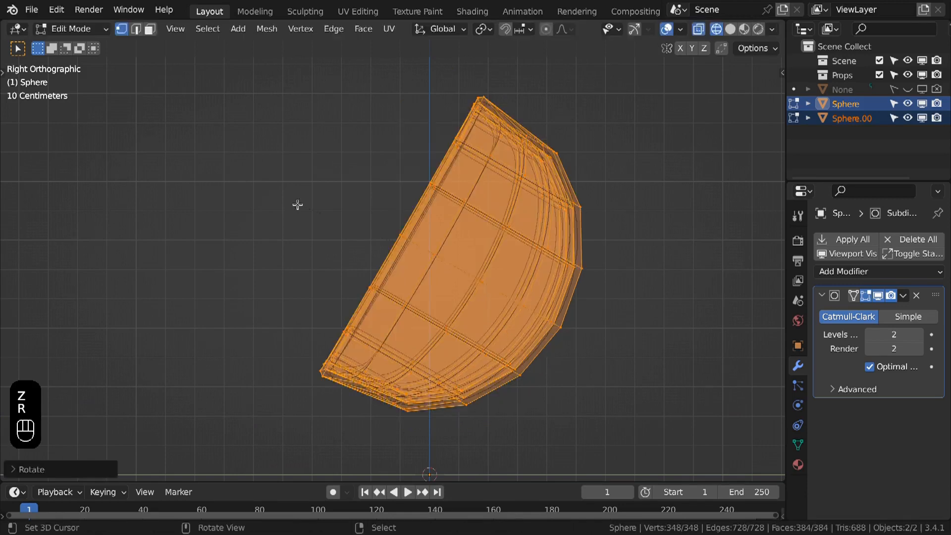
# - Return to Object Mode with solid shading and nothing selected, and turn off the wireframe overlay
pyautogui.keyDown('shift'); pyautogui.moveTo(342, 246); pyautogui.dragTo(361, 212, button='middle'); pyautogui.keyUp('shift')
pyautogui.press('Tab')
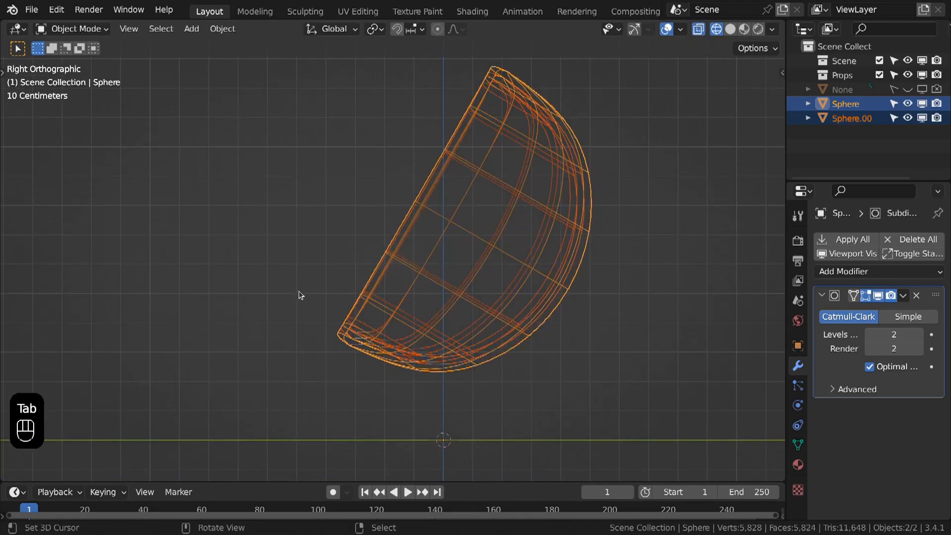
pyautogui.press('z')
pyautogui.keyDown('shift'); pyautogui.moveTo(373, 298); pyautogui.dragTo(373, 317, button='middle'); pyautogui.keyUp('shift')
pyautogui.press('a')
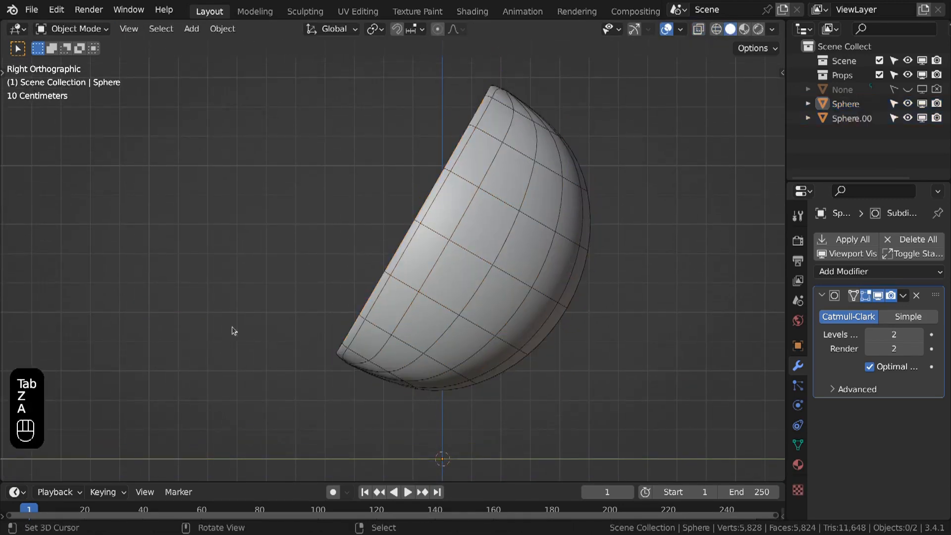
pyautogui.click(681, 29)
pyautogui.click(591, 271)
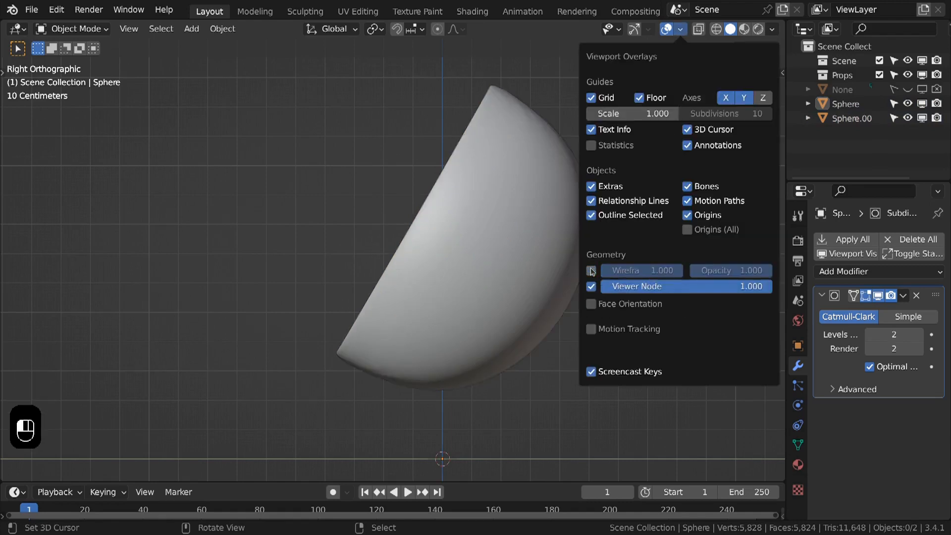
pyautogui.moveTo(334, 270); pyautogui.dragTo(575, 224, button='middle')
# - Save the file to the Desktop over the existing "Wiszące kszesło2.blend"
pyautogui.hotkey('ctrl', 's')
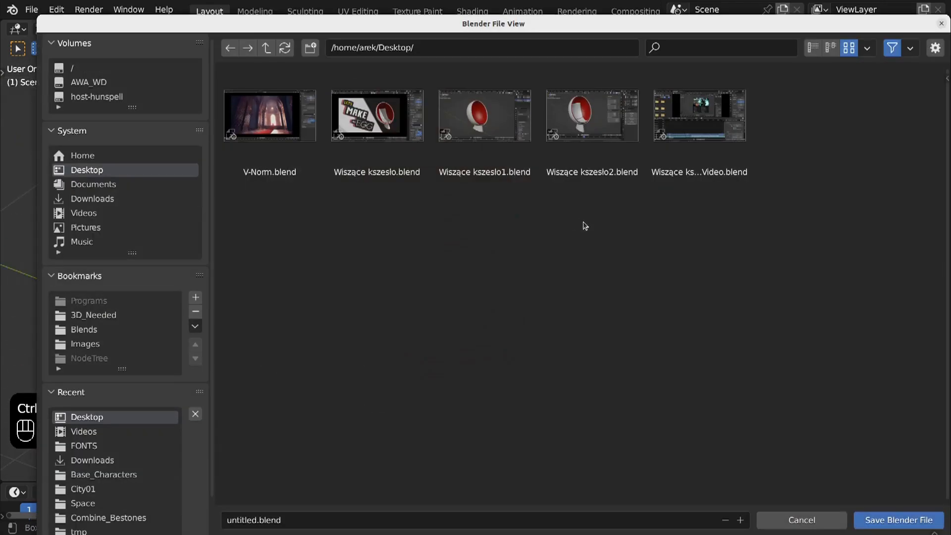
pyautogui.click(561, 517)
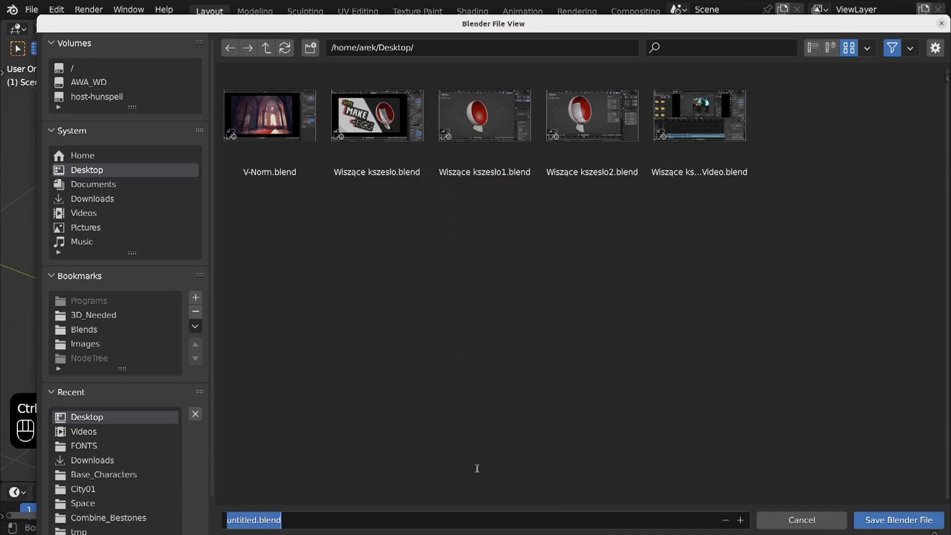
pyautogui.click(589, 291)
pyautogui.doubleClick(612, 151)
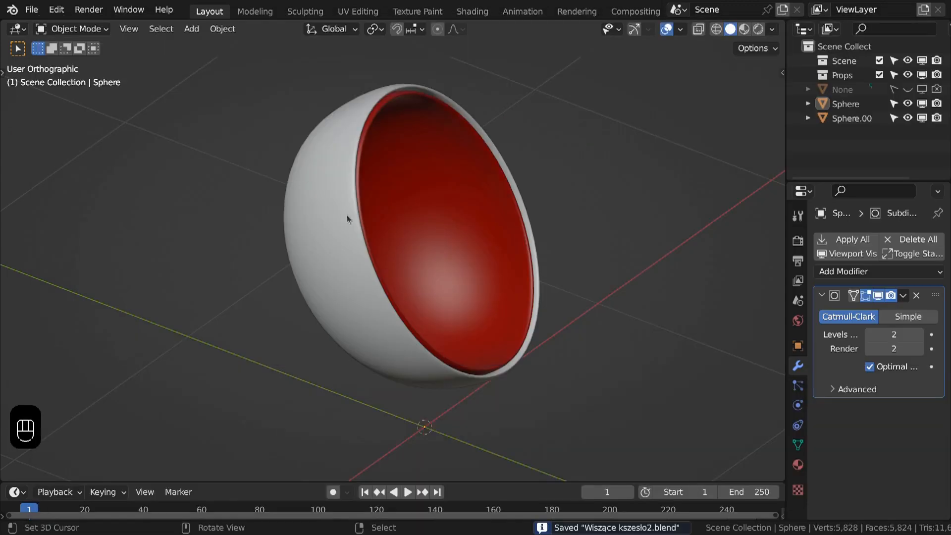
# - In Edit Mode on the outer white shell, select the four central underside faces in face select mode from the bottom view
pyautogui.click(359, 320)
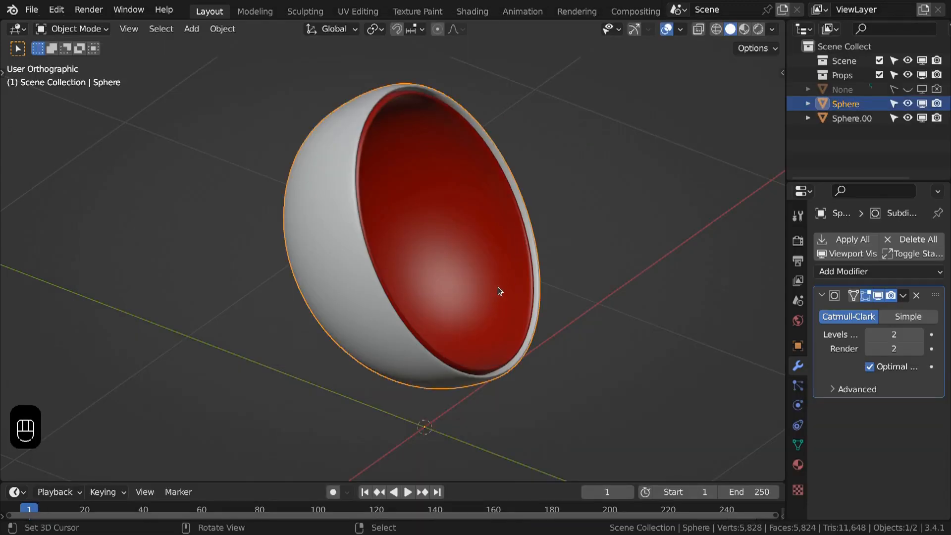
pyautogui.press('Tab')
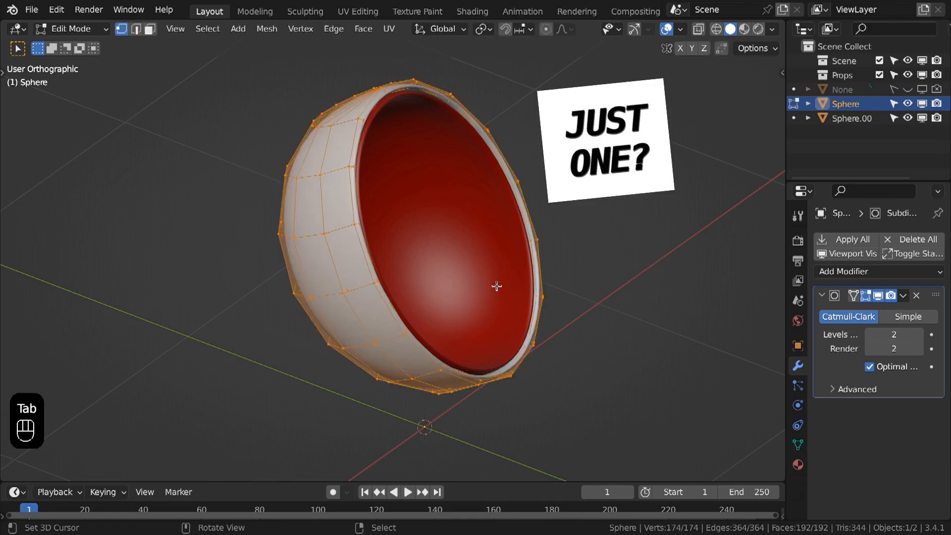
pyautogui.press('ctrl+KP_7')
pyautogui.scroll(6, 391, 172)
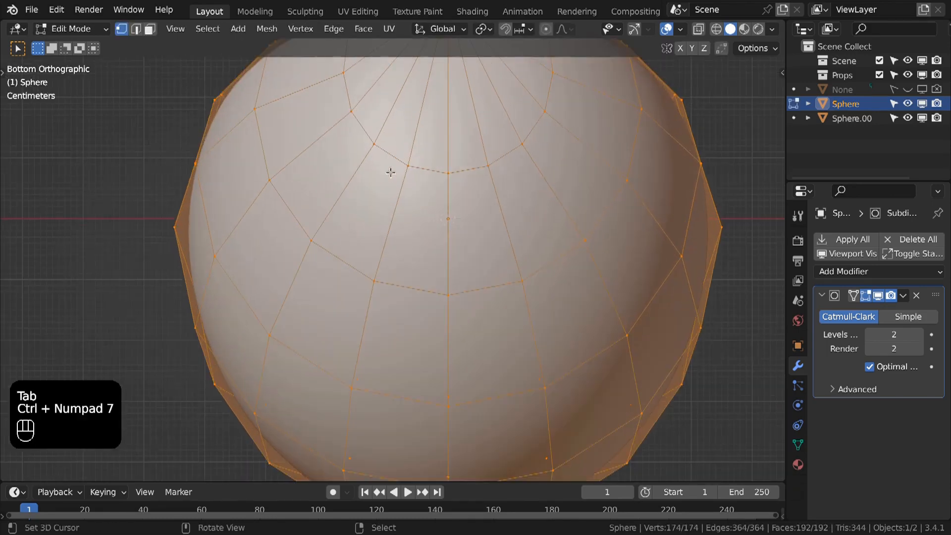
pyautogui.keyDown('shift'); pyautogui.moveTo(407, 165); pyautogui.dragTo(391, 244, button='middle'); pyautogui.keyUp('shift')
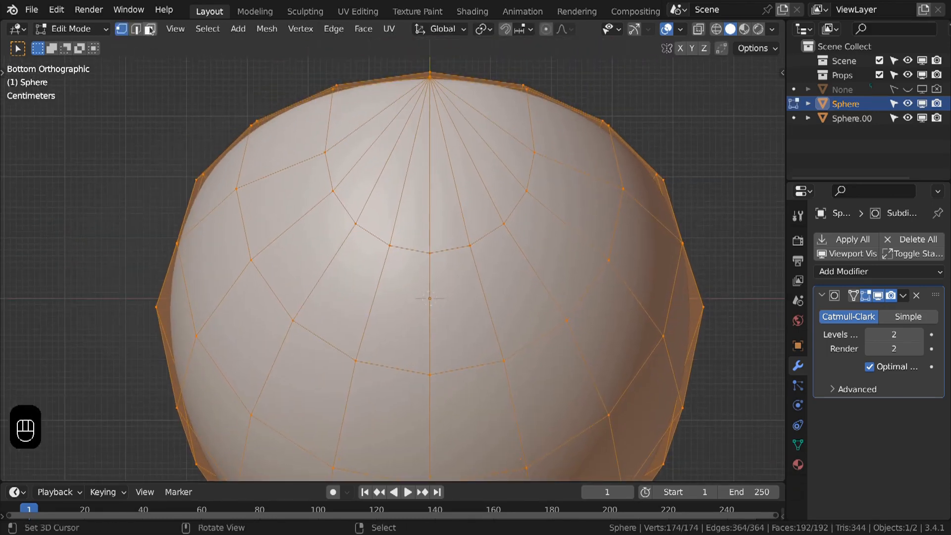
pyautogui.press('a')
pyautogui.press('a')
pyautogui.press('a')
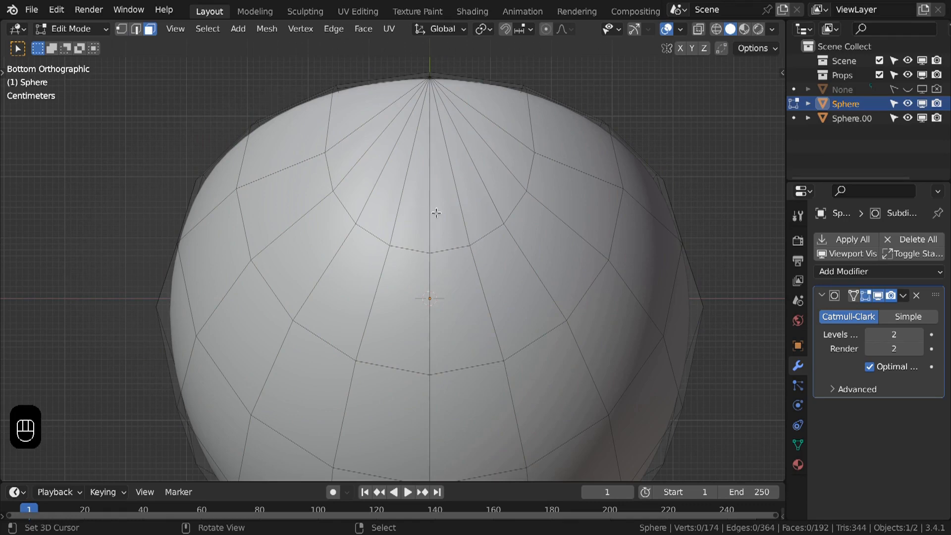
pyautogui.press('b')
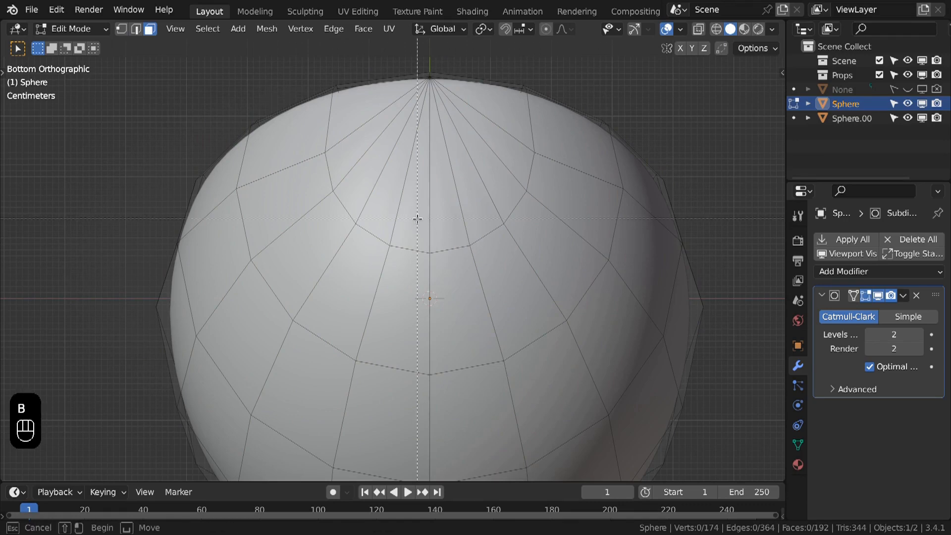
pyautogui.moveTo(418, 214); pyautogui.dragTo(463, 278)
pyautogui.press('a')
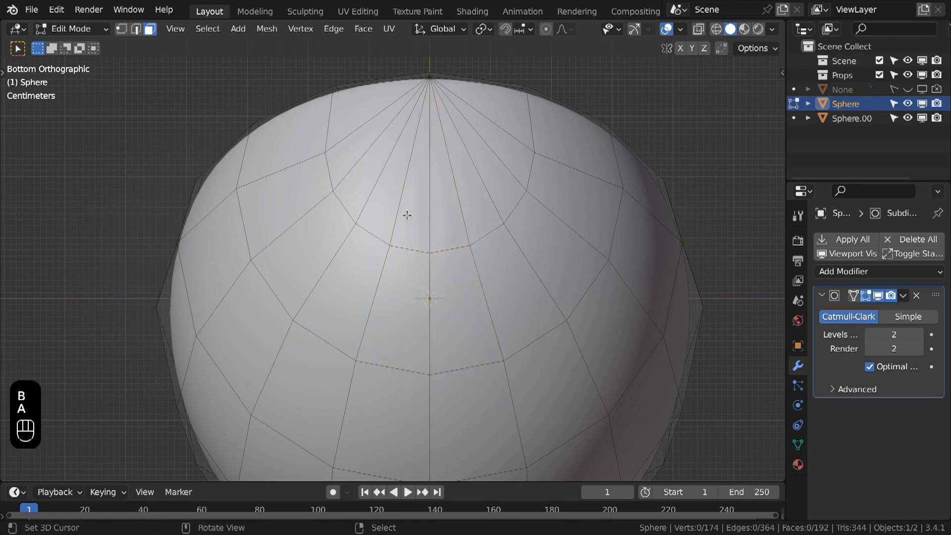
pyautogui.moveTo(407, 216); pyautogui.dragTo(453, 291)
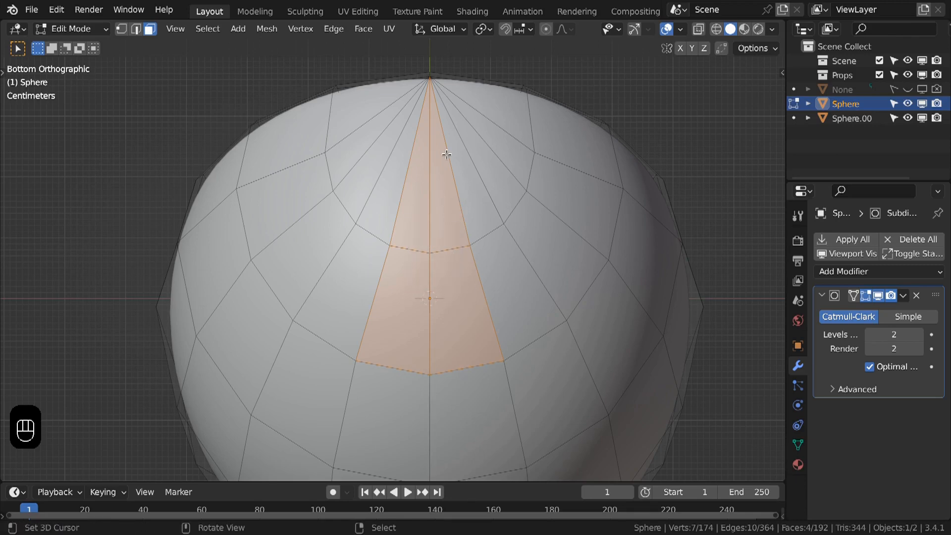
# - Extrude the four selected underside faces by -0.05 m along global Z in the right orthographic view
pyautogui.press('KP_1')
pyautogui.press('KP_3')
pyautogui.press('KP_Decimal')
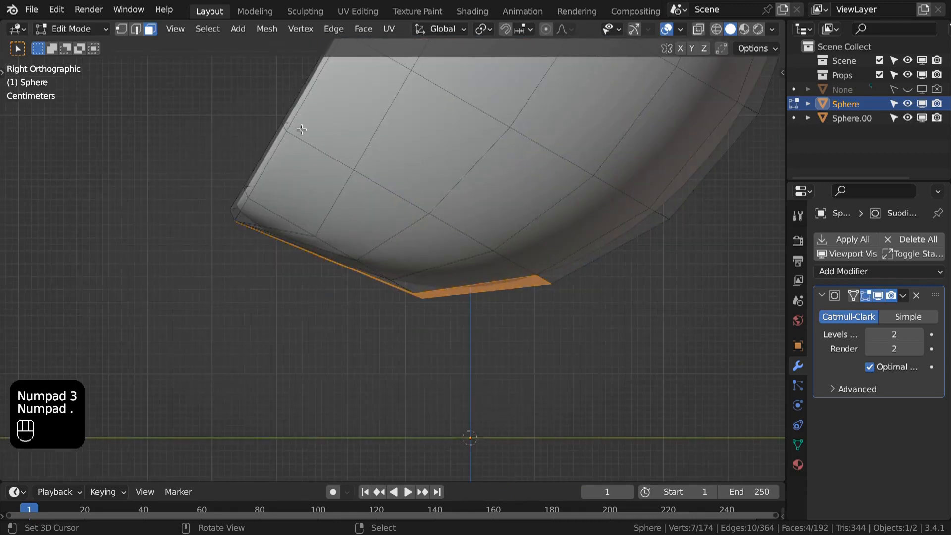
pyautogui.press('e')
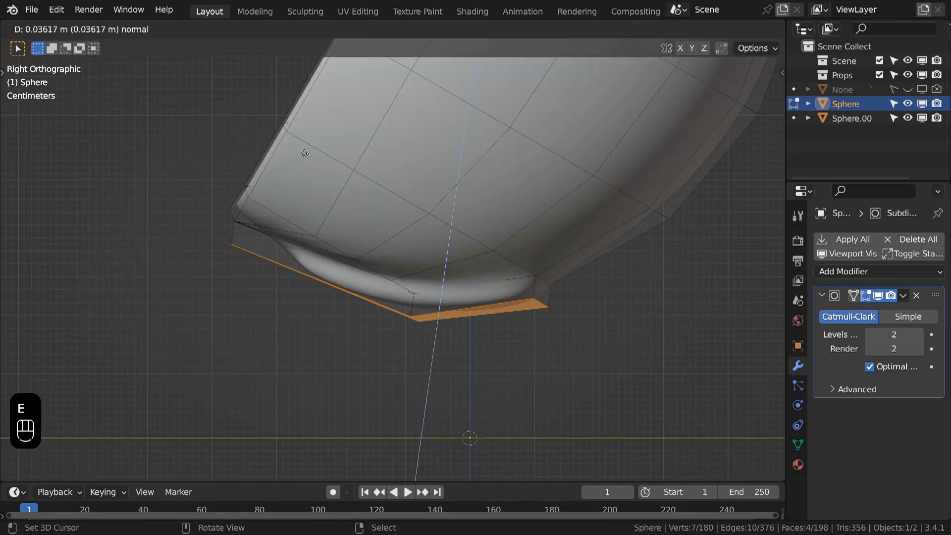
pyautogui.press('z')
pyautogui.press('z')
pyautogui.write('-0.05')
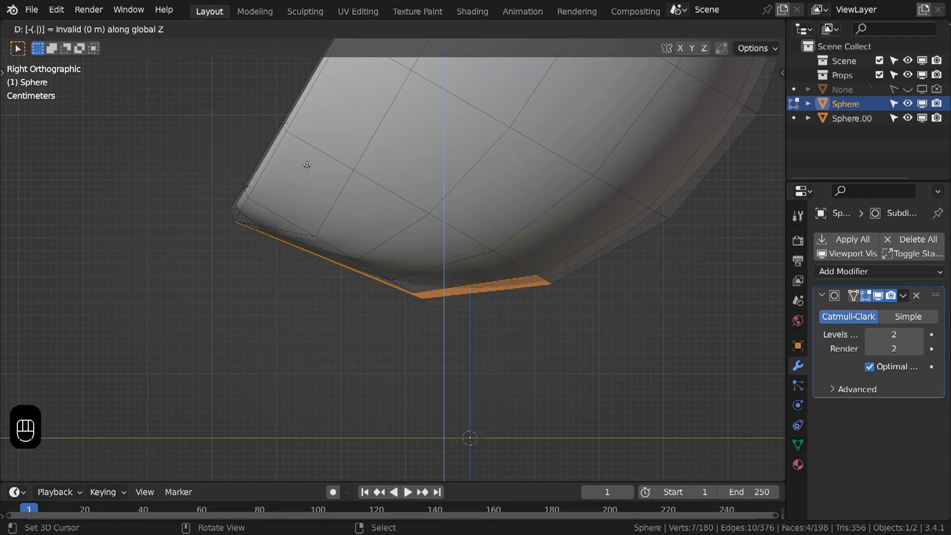
pyautogui.press('Return')
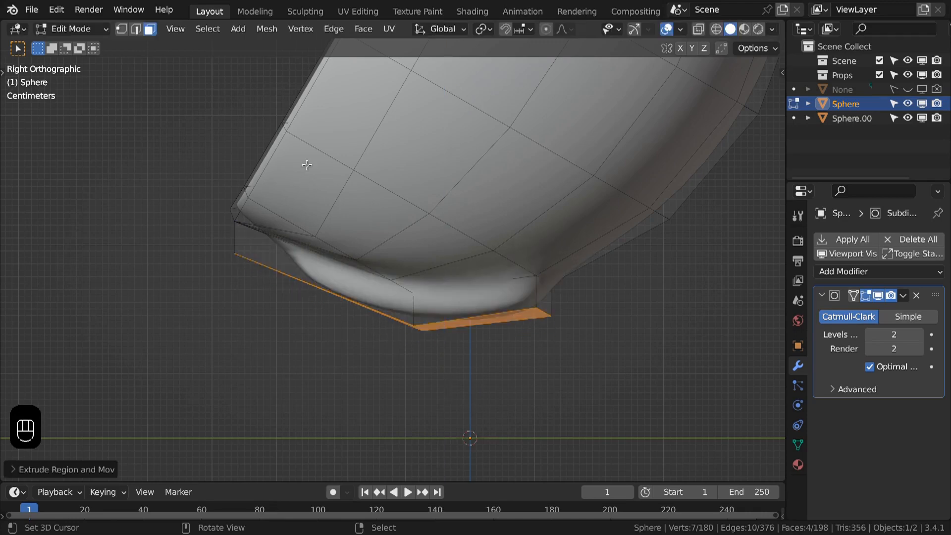
# - Extrude the bottom faces downward again along global Z, slightly farther than the first extrusion
pyautogui.press('e')
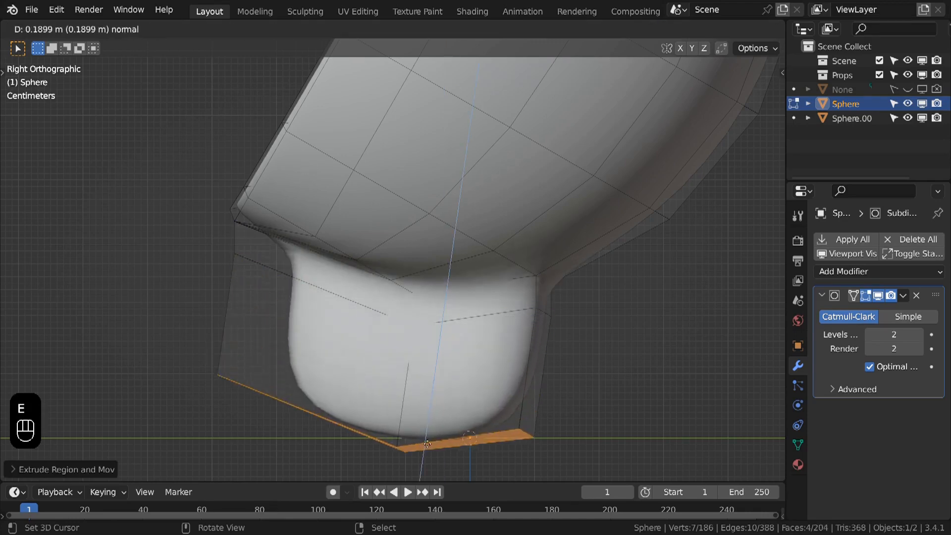
pyautogui.press('z')
pyautogui.press('z')
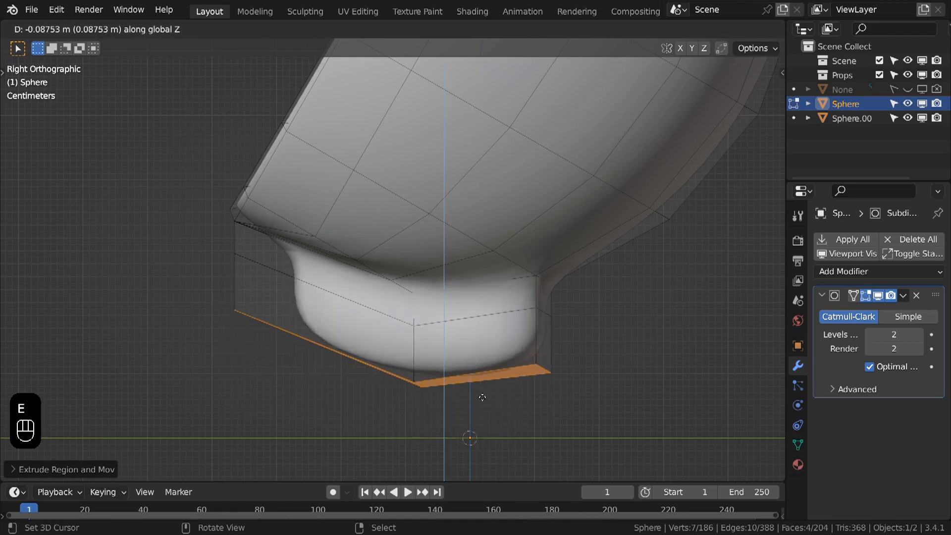
pyautogui.click(488, 388)
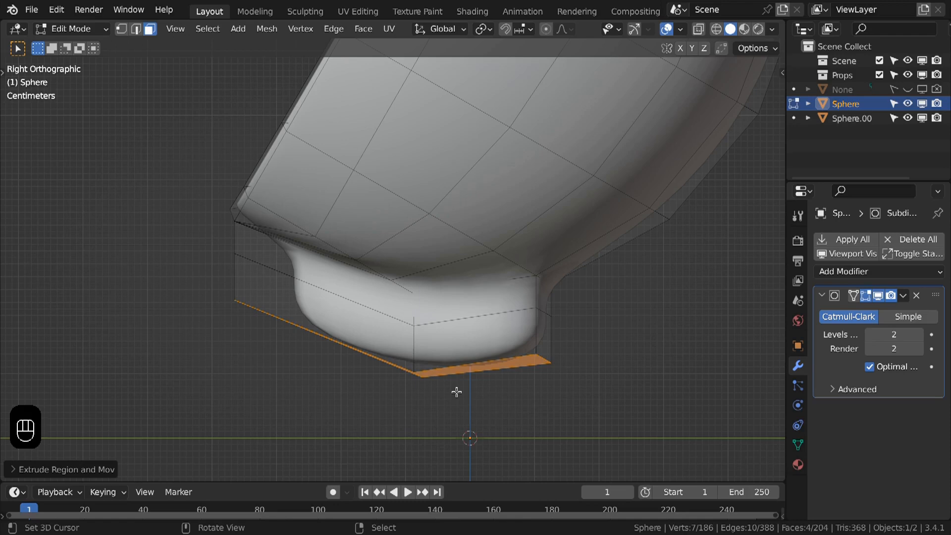
# - Try to flatten the selected bottom faces by scaling them to 0 along global Z
pyautogui.press('n')
pyautogui.press('s')
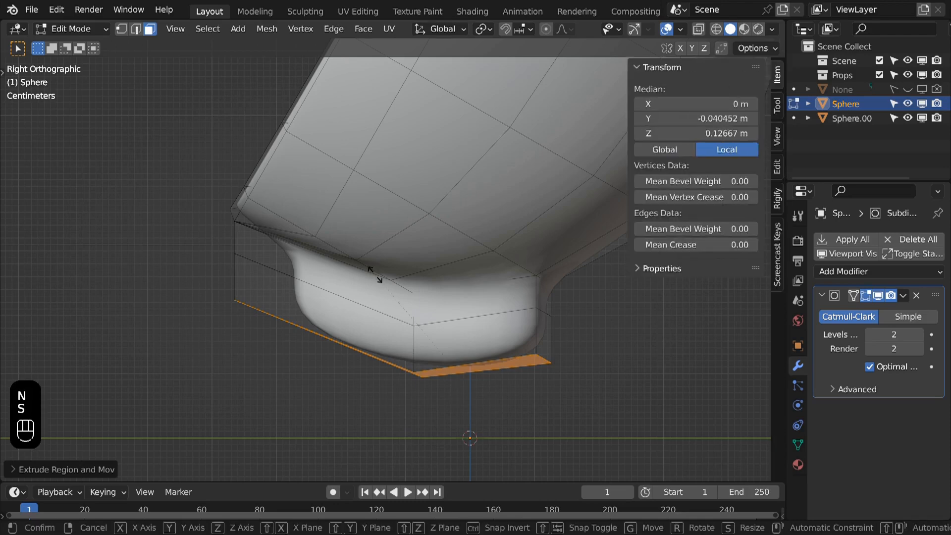
pyautogui.press('z')
pyautogui.press('0')
pyautogui.click(375, 274)
pyautogui.press('n')
pyautogui.press('n')
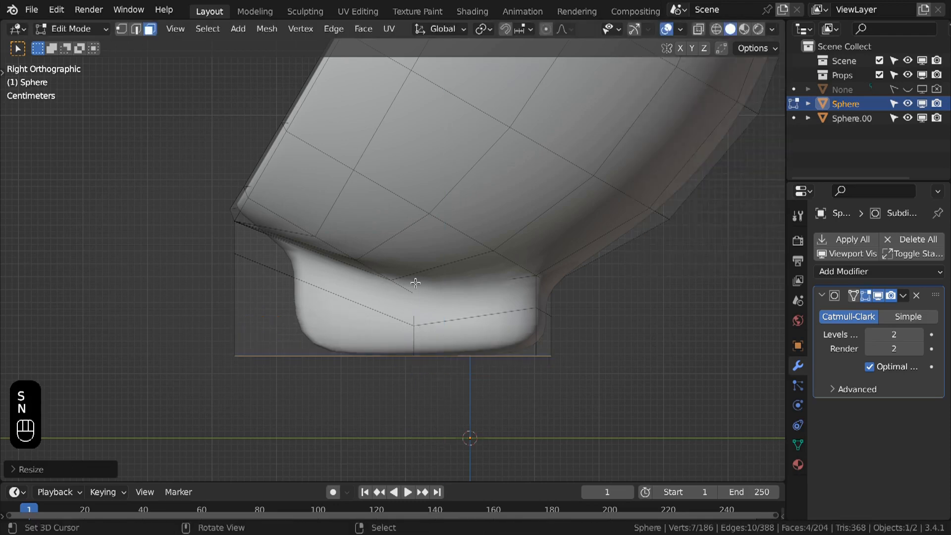
# - Set the flattened faces' local median Z to 0 m and undo both the move and the flattening
pyautogui.click(712, 133)
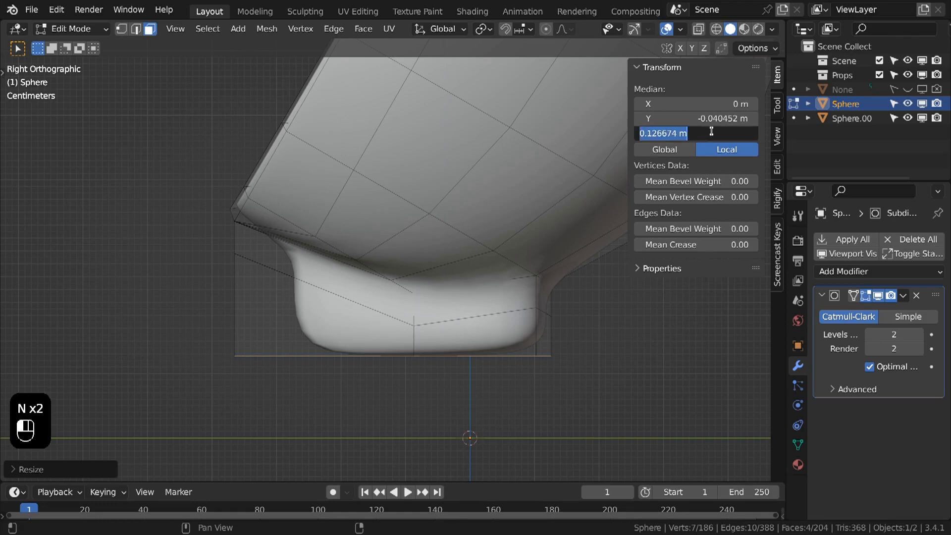
pyautogui.write('0')
pyautogui.press('Return')
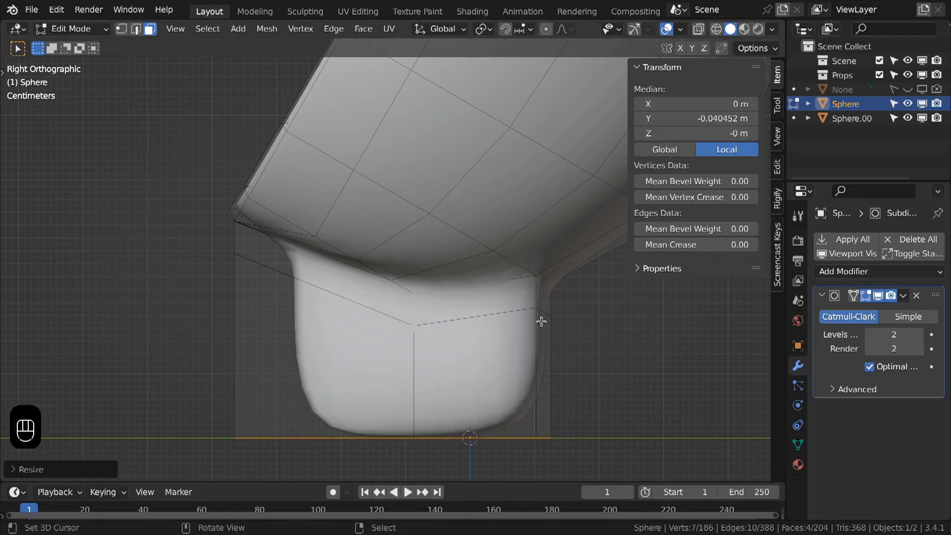
pyautogui.hotkey('ctrl', 'z')
pyautogui.hotkey('ctrl', 'z')
# - Set the transform pivot point to 3D Cursor and scale the selected bottom faces to 0 along global Z
pyautogui.click(480, 30)
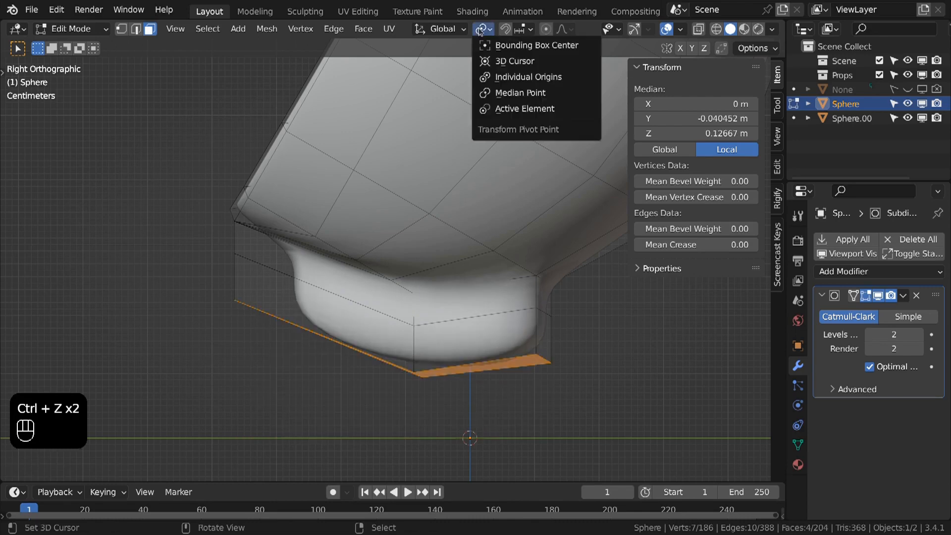
pyautogui.click(497, 61)
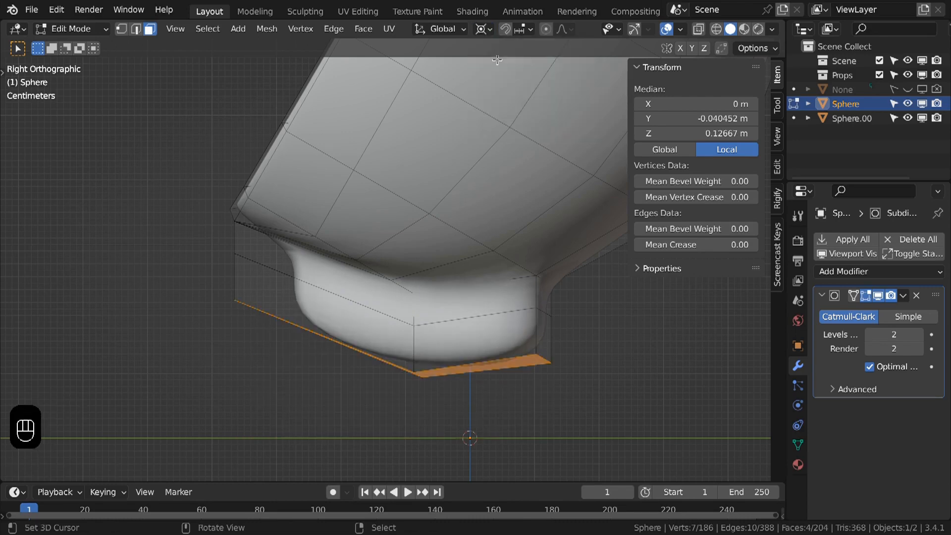
pyautogui.press('s')
pyautogui.press('z')
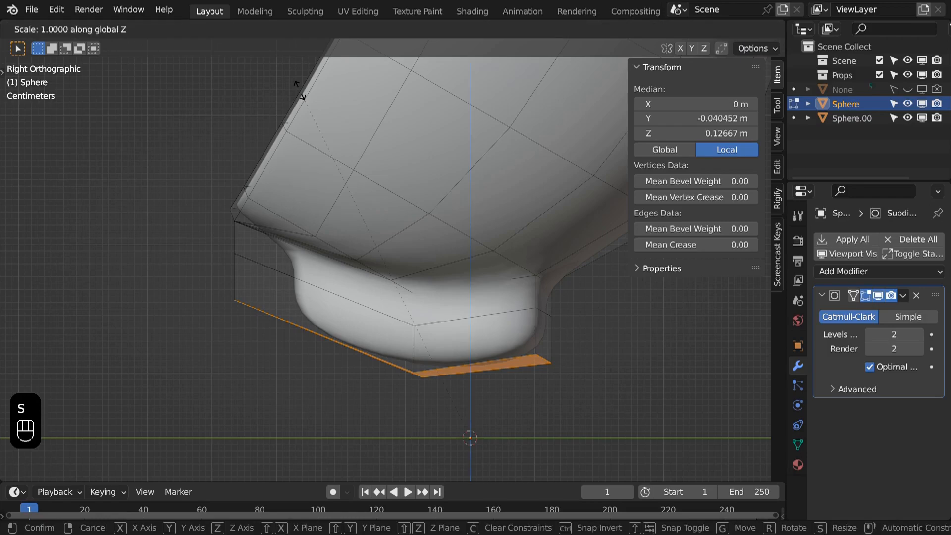
pyautogui.press('0')
pyautogui.click(364, 448)
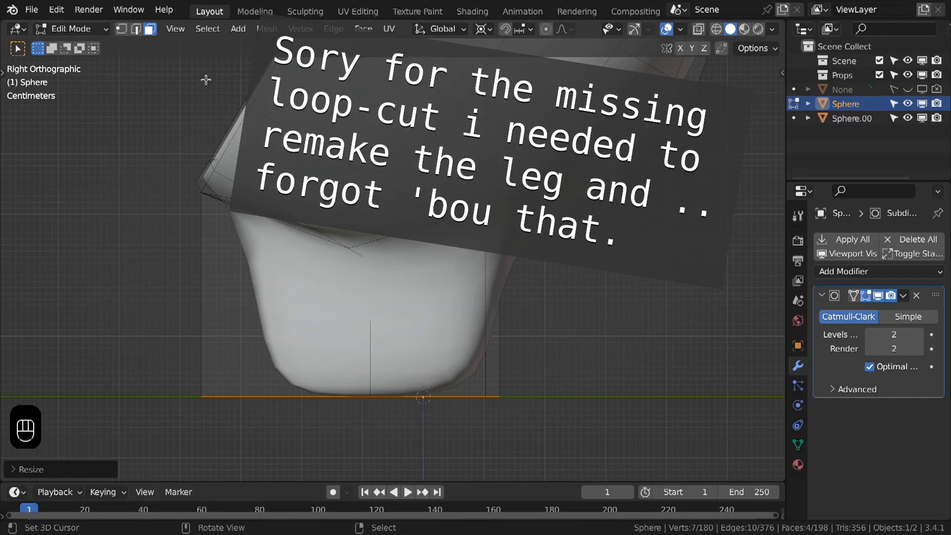
# - Select the boundary loop of the base's bottom faces and apply an edge crease of 1 to it
pyautogui.click(208, 29)
pyautogui.moveTo(272, 263)
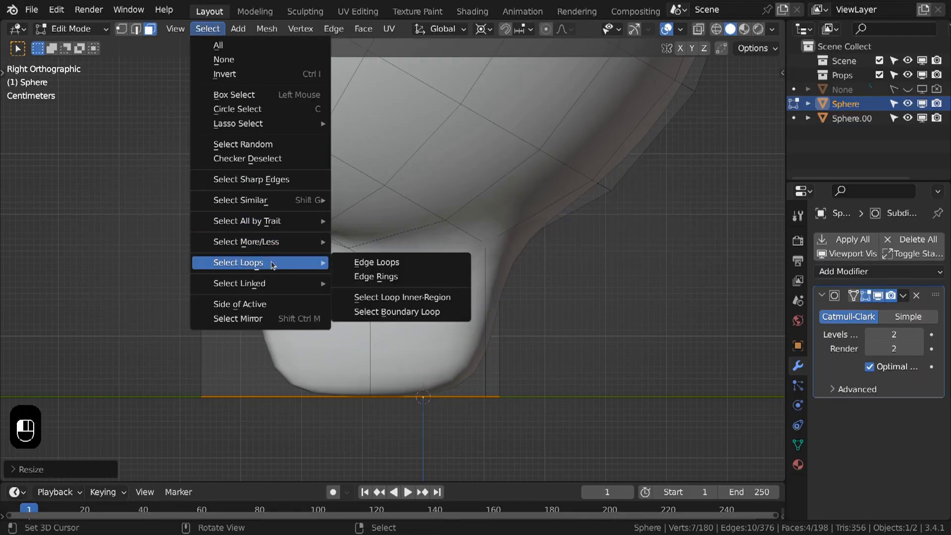
pyautogui.click(434, 312)
pyautogui.moveTo(471, 363); pyautogui.dragTo(402, 267, button='middle')
pyautogui.hotkey('shift', 'e')
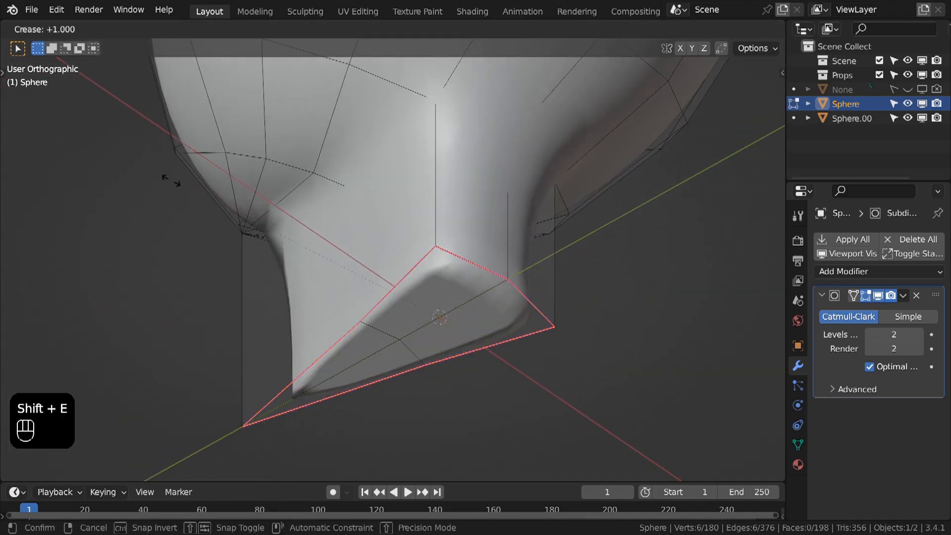
pyautogui.click(45, 121)
pyautogui.scroll(1, 375, 291)
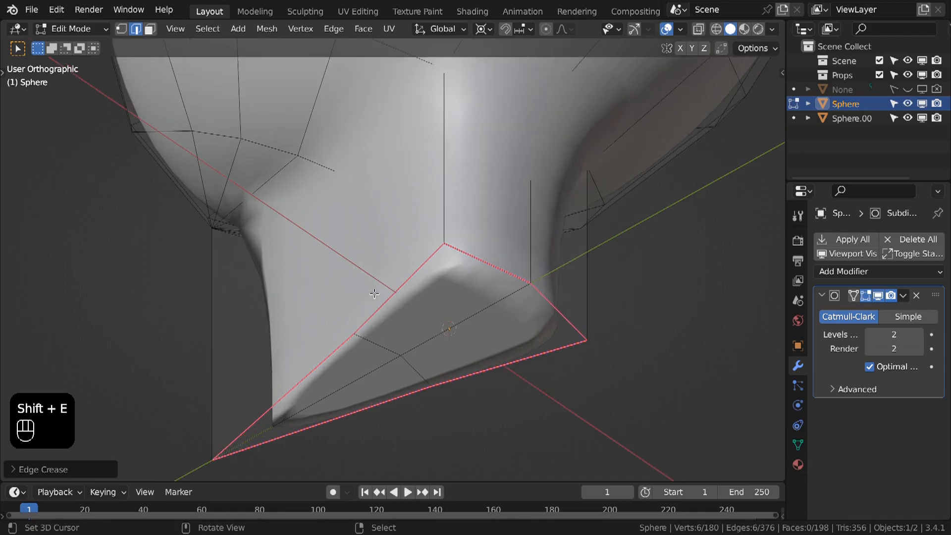
# - Deselect the creased loop and enable Auto Smooth in the outer shell's mesh normals settings
pyautogui.press('a')
pyautogui.moveTo(375, 291); pyautogui.dragTo(332, 235, button='middle')
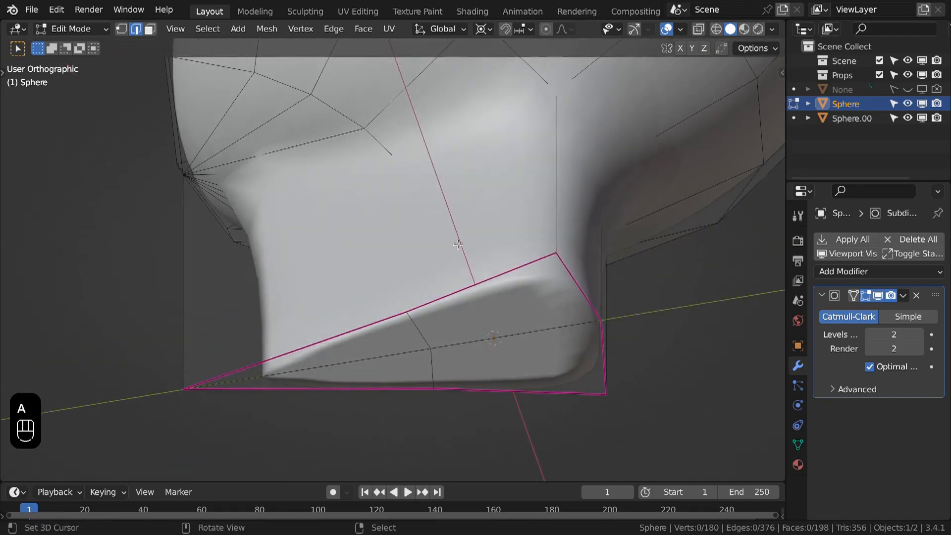
pyautogui.keyDown('shift'); pyautogui.moveTo(552, 290); pyautogui.dragTo(484, 251, button='middle'); pyautogui.keyUp('shift')
pyautogui.scroll(2, 488, 239)
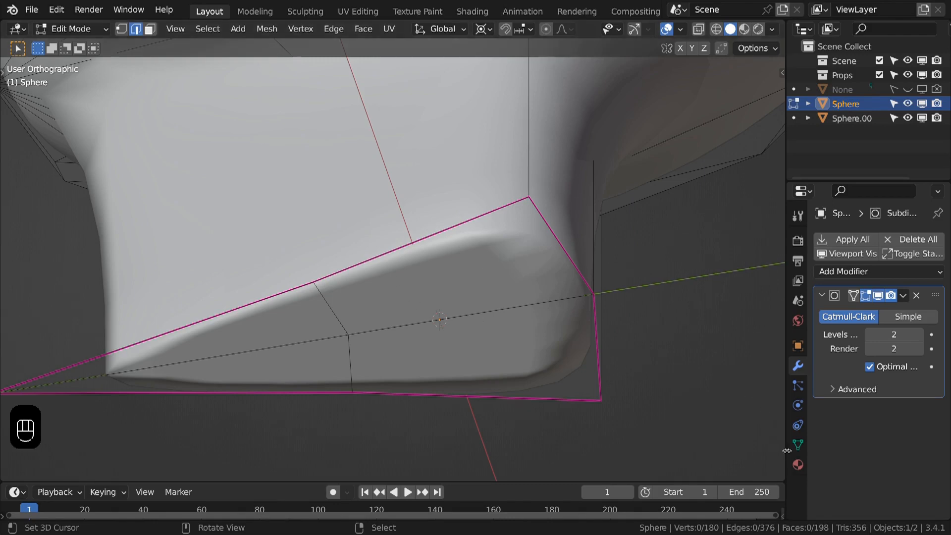
pyautogui.click(802, 451)
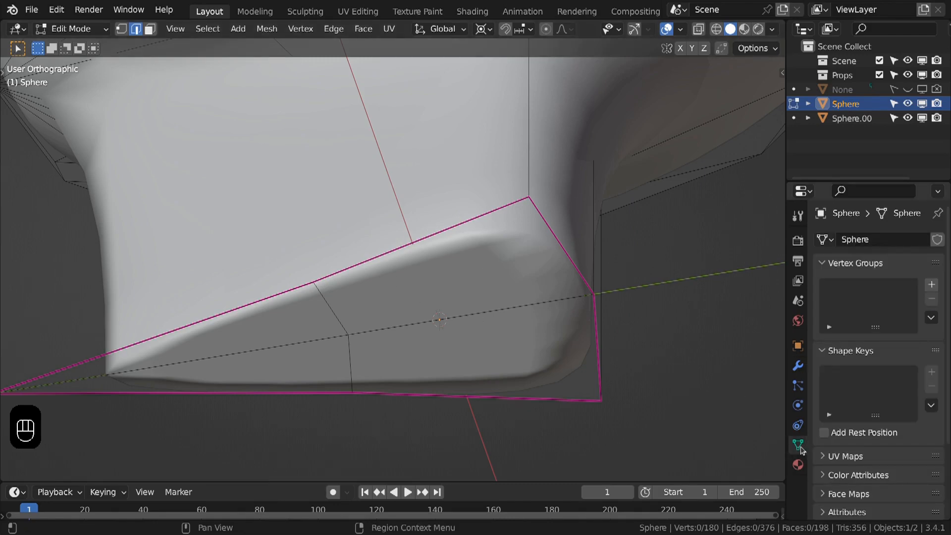
pyautogui.scroll(-5, 887, 369)
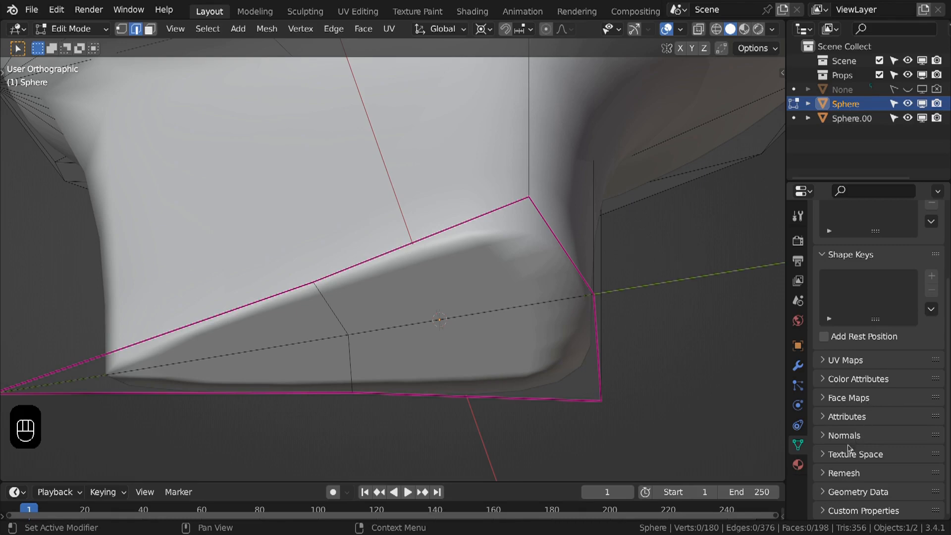
pyautogui.click(826, 437)
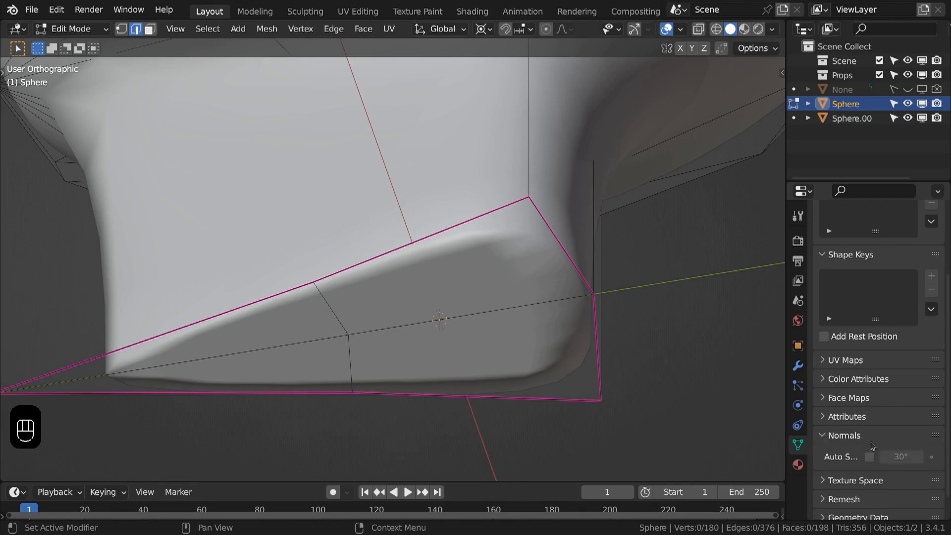
pyautogui.click(871, 456)
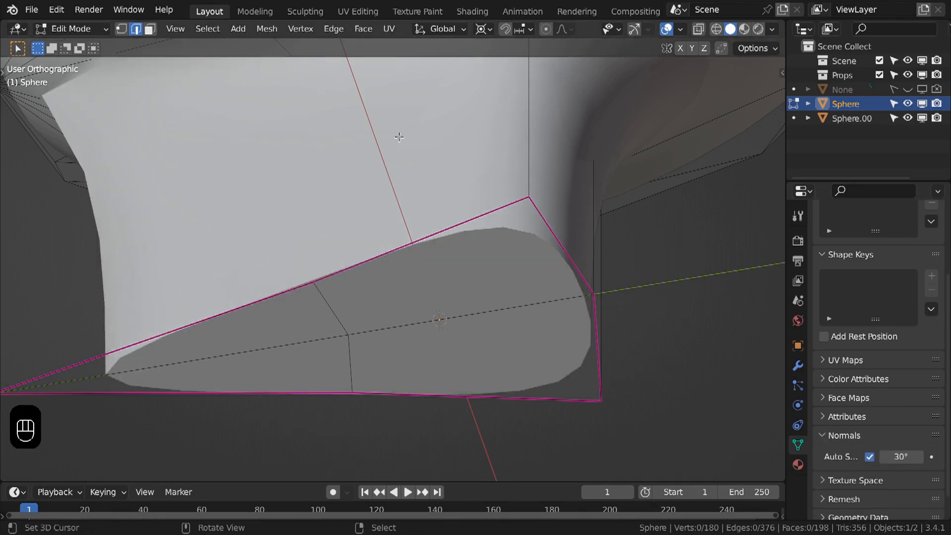
# - Set the outer shell's Auto Smooth angle to 85°
pyautogui.moveTo(400, 137)
pyautogui.mouseDown(button='middle')
pyautogui.moveTo(480, 246)
pyautogui.moveTo(484, 187)
pyautogui.moveTo(514, 220)
pyautogui.moveTo(515, 201)
pyautogui.mouseUp(button='middle')
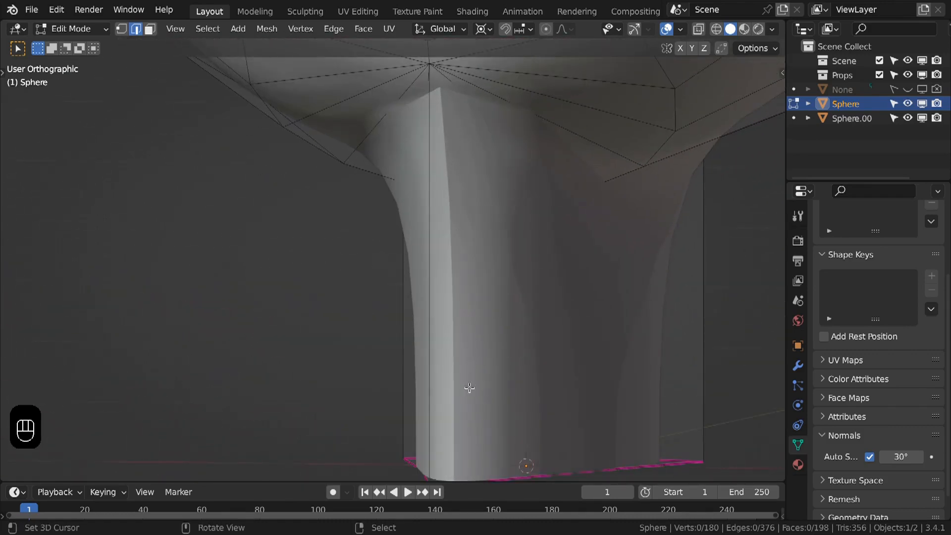
pyautogui.moveTo(902, 457)
pyautogui.mouseDown()
pyautogui.moveTo(925, 456)
pyautogui.moveTo(917, 457)
pyautogui.mouseUp()
pyautogui.click(899, 457)
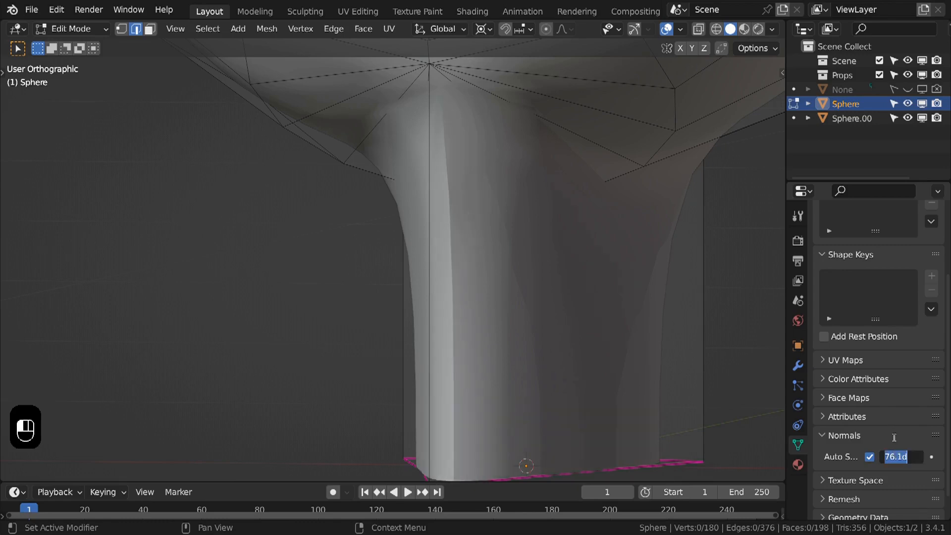
pyautogui.write('85')
pyautogui.press('Return')
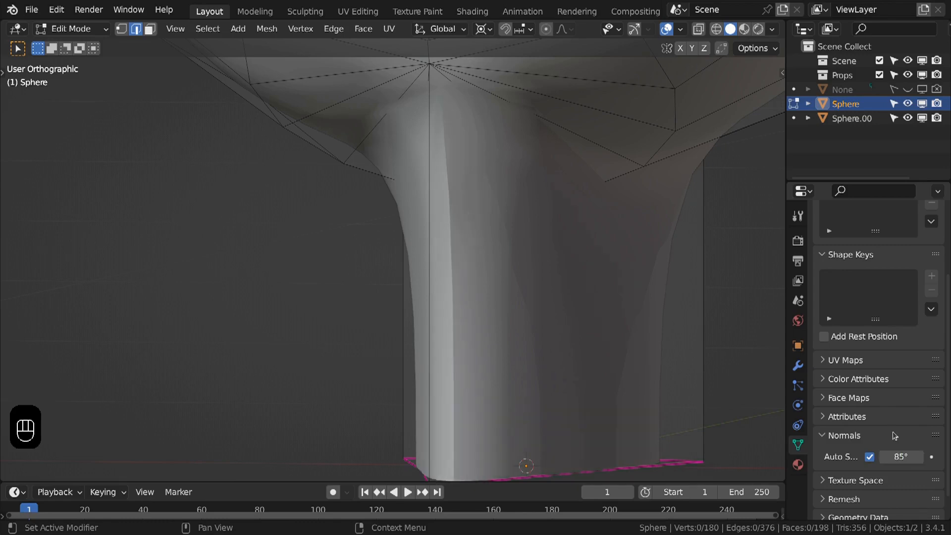
# - Return to Object Mode and set the outer shell's viewport subdivision level to 2
pyautogui.scroll(-4, 479, 252)
pyautogui.press('Tab')
pyautogui.hotkey('ctrl', '2')
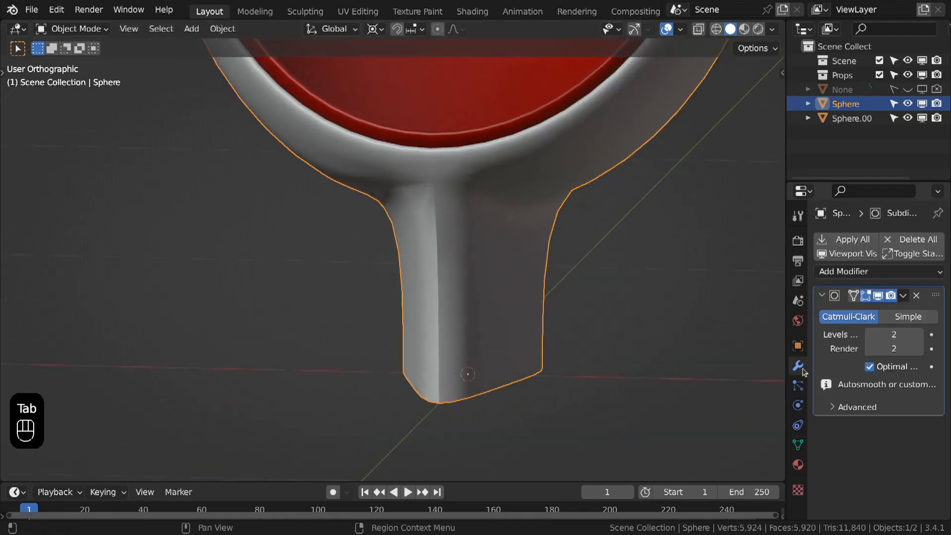
# - Examine the shading of the chair and its base from several angles and check the shell's normals settings
pyautogui.moveTo(501, 256); pyautogui.dragTo(476, 291, button='middle')
pyautogui.scroll(3, 537, 228)
pyautogui.rightClick(537, 227)
pyautogui.press('a')
pyautogui.scroll(-4, 538, 227)
pyautogui.press('a')
pyautogui.scroll(1, 527, 297)
pyautogui.press('a')
pyautogui.rightClick(527, 296)
pyautogui.click(799, 445)
pyautogui.scroll(-5, 879, 399)
pyautogui.press('a')
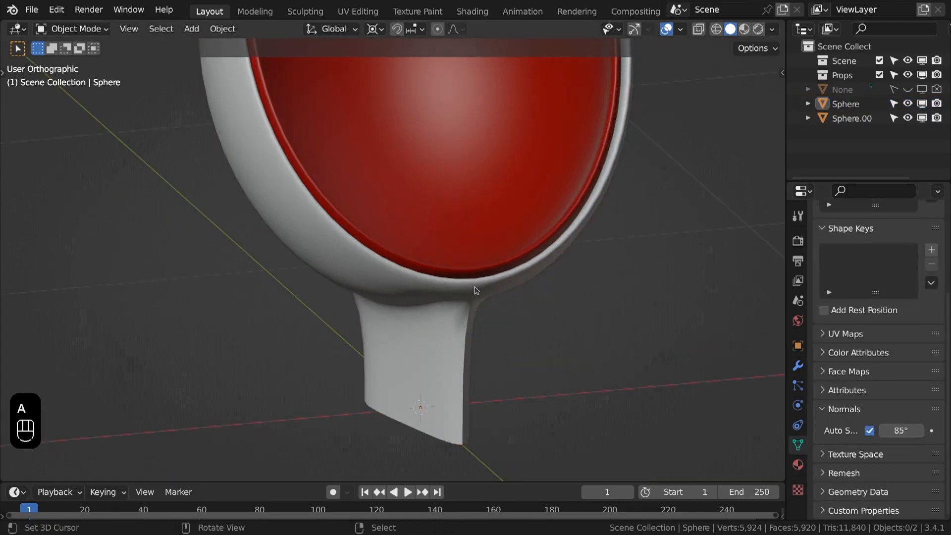
# - Select both chair shells, set their viewport subdivision level to 3, and check the smoothed base
pyautogui.press('a')
pyautogui.hotkey('ctrl', '3')
pyautogui.press('a')
pyautogui.scroll(5, 440, 245)
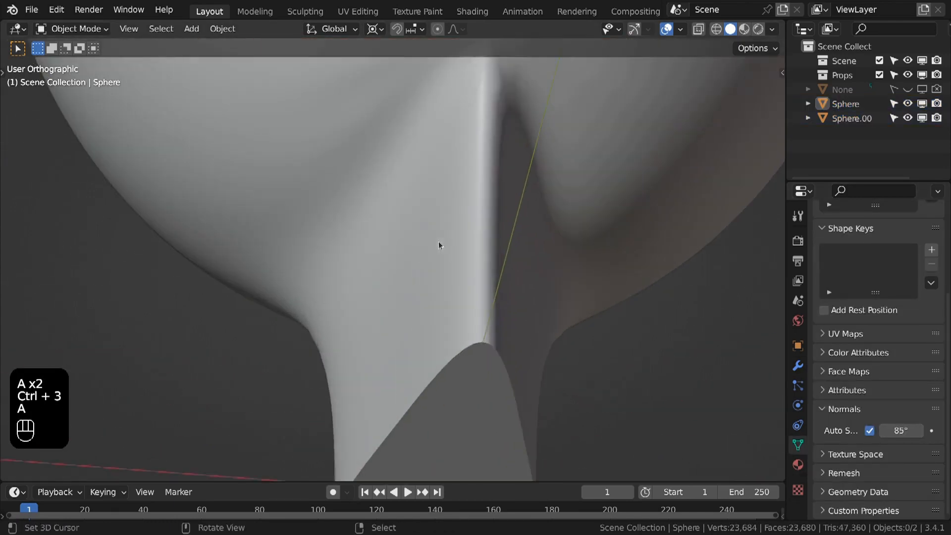
pyautogui.moveTo(439, 244); pyautogui.dragTo(463, 261, button='middle')
pyautogui.scroll(-4, 364, 285)
pyautogui.scroll(-1, 446, 281)
pyautogui.press('a')
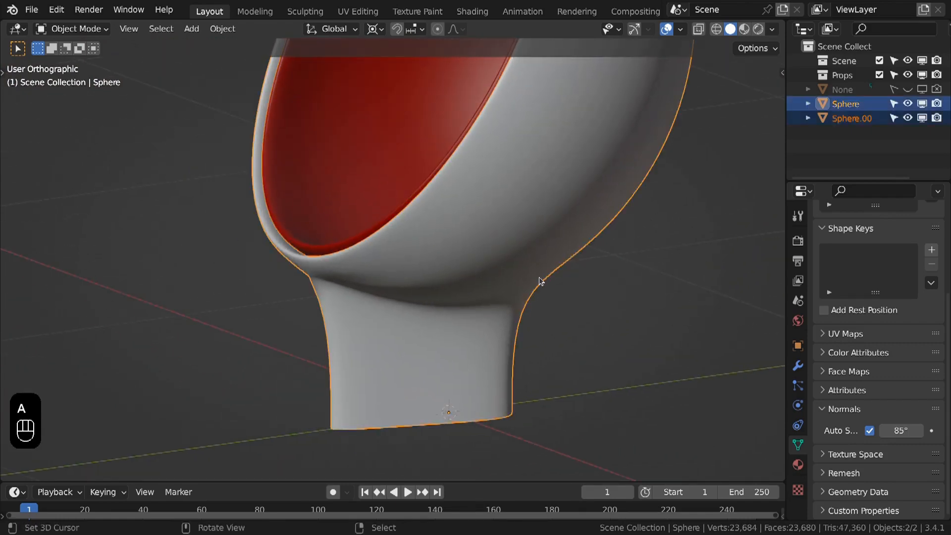
pyautogui.press('a')
# - In Edit Mode, box-select the base's rear bottom edges in wireframe right view and move them 0.125 m along global Y
pyautogui.click(798, 366)
pyautogui.moveTo(515, 367); pyautogui.dragTo(571, 346, button='middle')
pyautogui.press('Tab')
pyautogui.press('KP_3')
pyautogui.scroll(2, 391, 339)
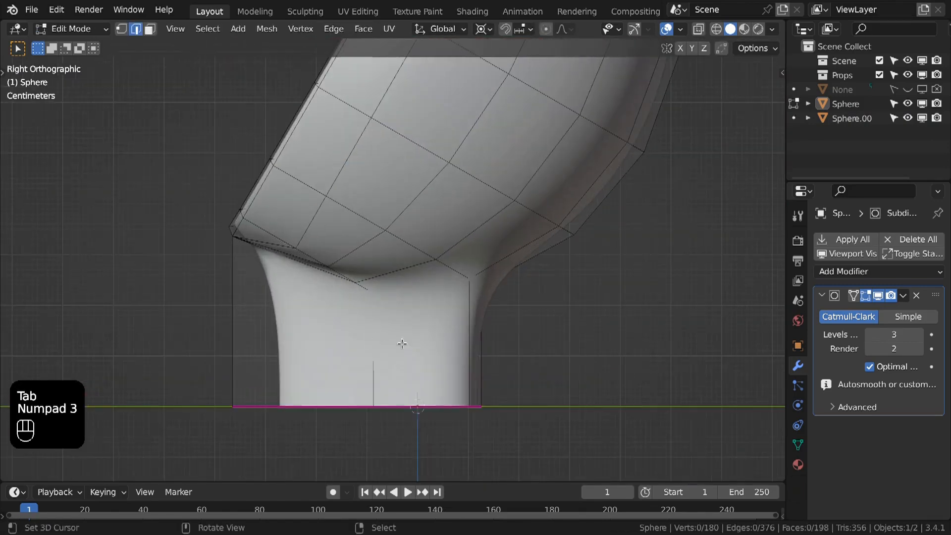
pyautogui.press('z')
pyautogui.press('a')
pyautogui.press('a')
pyautogui.press('b')
pyautogui.moveTo(429, 365); pyautogui.dragTo(612, 472)
pyautogui.press('g')
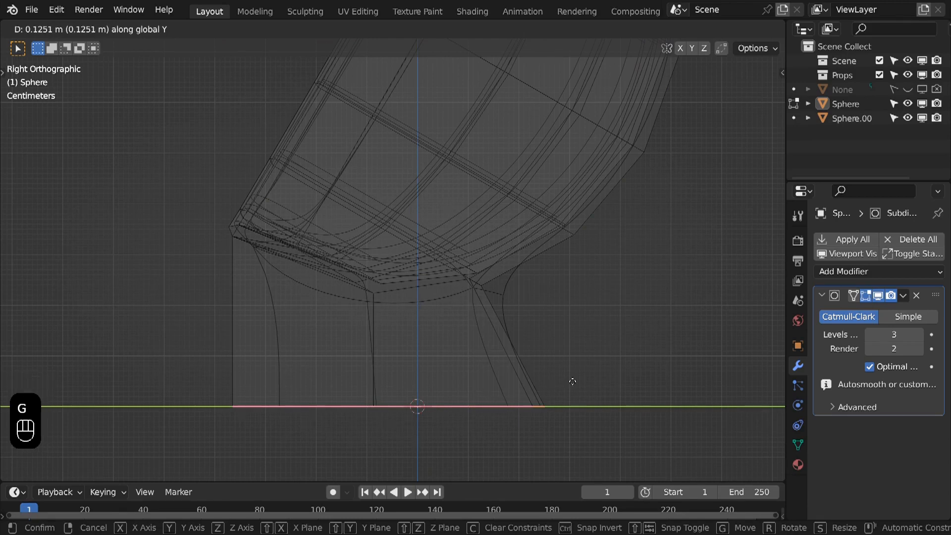
pyautogui.write('.125')
pyautogui.press('Return')
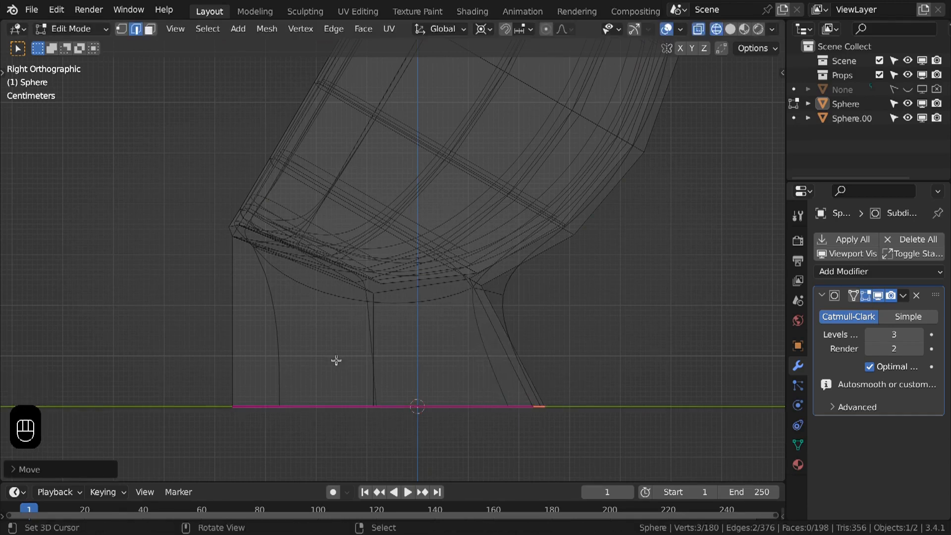
# - Select the two middle cross edges on the base's bottom and move them -0.115 m along global Y
pyautogui.press('a')
pyautogui.moveTo(355, 387); pyautogui.dragTo(432, 356, button='middle')
pyautogui.press('b')
pyautogui.moveTo(434, 357); pyautogui.dragTo(494, 392)
pyautogui.scroll(2, 460, 358)
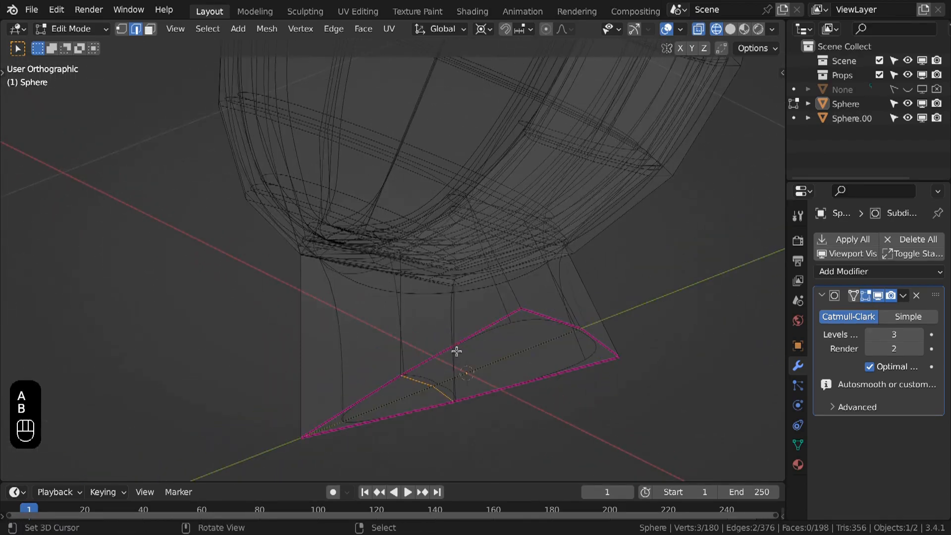
pyautogui.write('gy-.1')
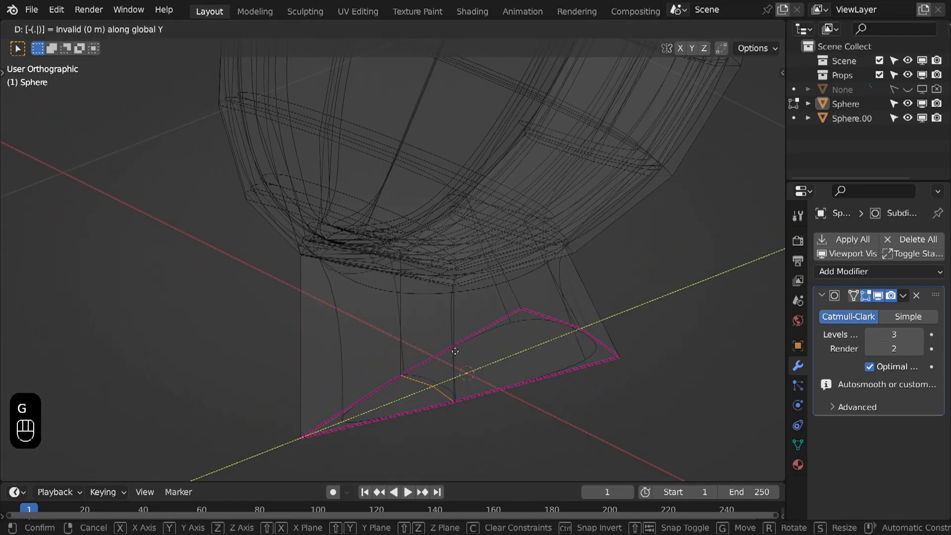
pyautogui.write('13')
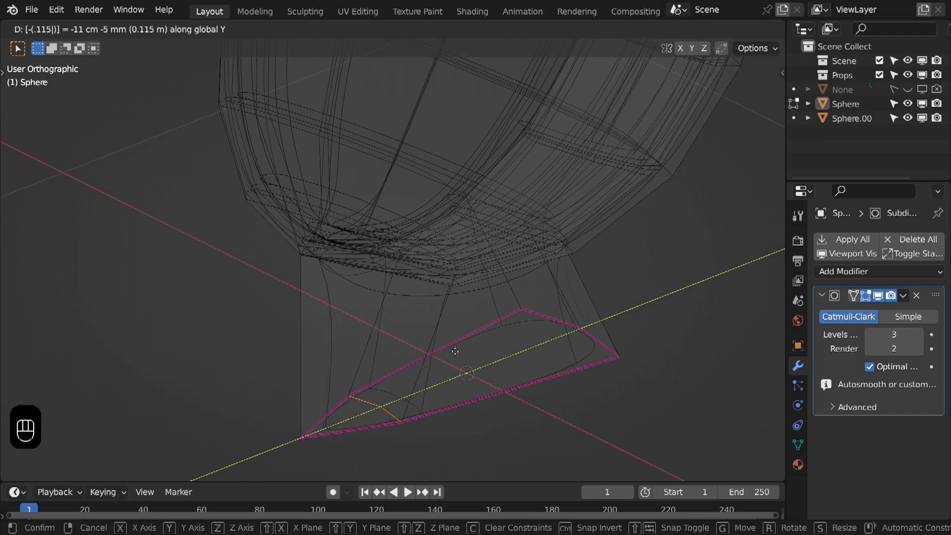
pyautogui.press('Return')
# - In the front view, widen the selected bottom cross edges by scaling them about 1.69 along global X
pyautogui.moveTo(562, 325); pyautogui.dragTo(501, 395, button='middle')
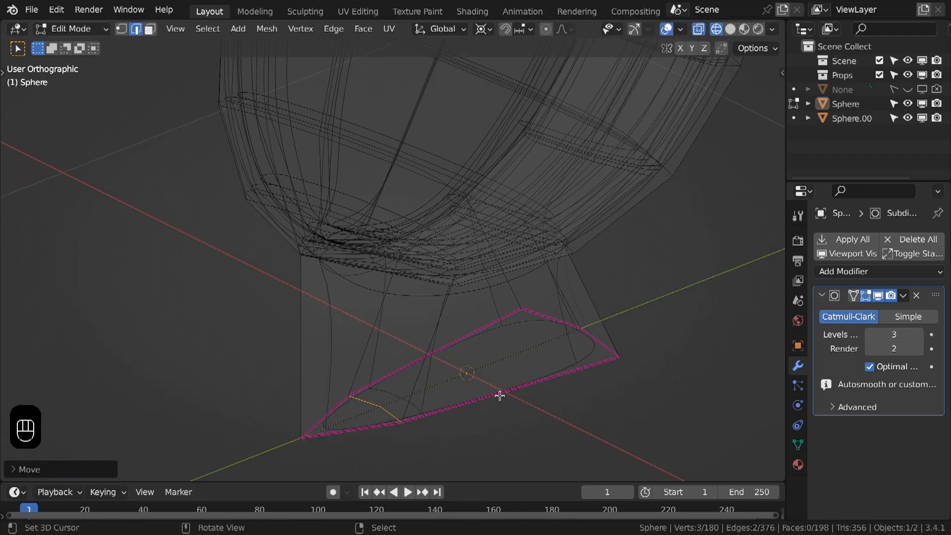
pyautogui.press('KP_1')
pyautogui.keyDown('shift'); pyautogui.moveTo(425, 379); pyautogui.dragTo(401, 346, button='middle'); pyautogui.keyUp('shift')
pyautogui.scroll(2, 400, 345)
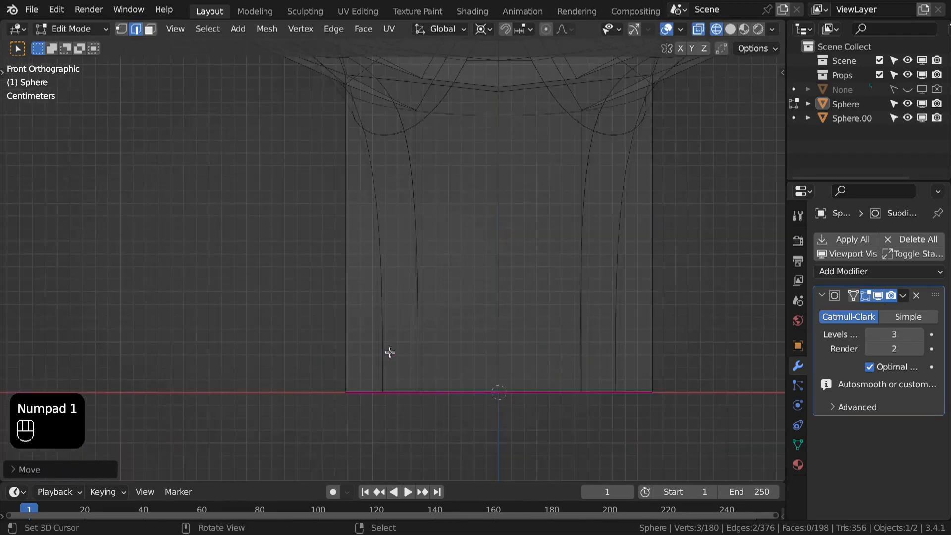
pyautogui.press('s')
pyautogui.press('x')
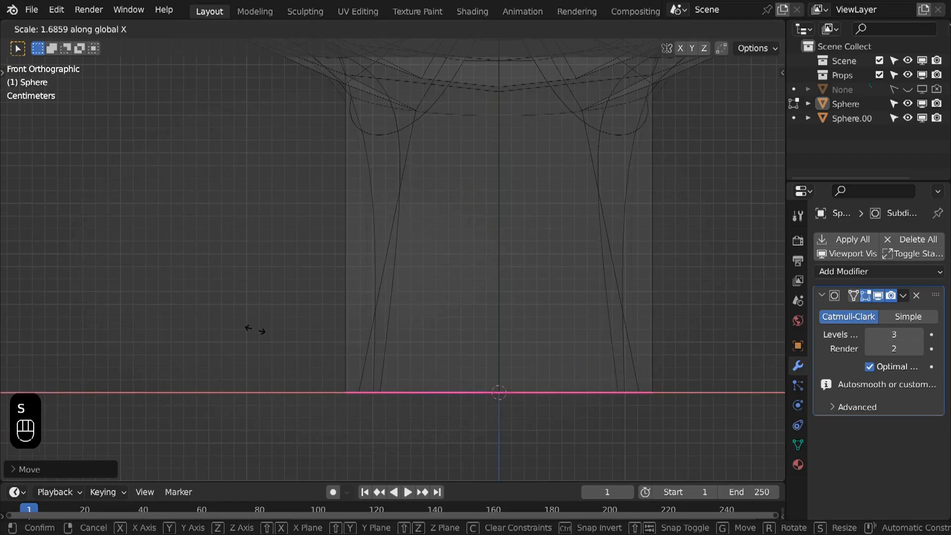
pyautogui.click(252, 331)
# - Return to Object Mode with nothing selected and switch the viewport back to solid shading
pyautogui.moveTo(355, 388)
pyautogui.mouseDown(button='middle')
pyautogui.moveTo(302, 308)
pyautogui.moveTo(534, 340)
pyautogui.moveTo(465, 332)
pyautogui.moveTo(427, 283)
pyautogui.moveTo(448, 299)
pyautogui.moveTo(425, 342)
pyautogui.mouseUp(button='middle')
pyautogui.scroll(-4, 466, 331)
pyautogui.press('Tab')
pyautogui.hotkey('alt', 'a')
pyautogui.press('z')
pyautogui.scroll(-1, 432, 343)
# - Add a mesh plane beneath the chair and display its transform properties
pyautogui.hotkey('shift', 'a')
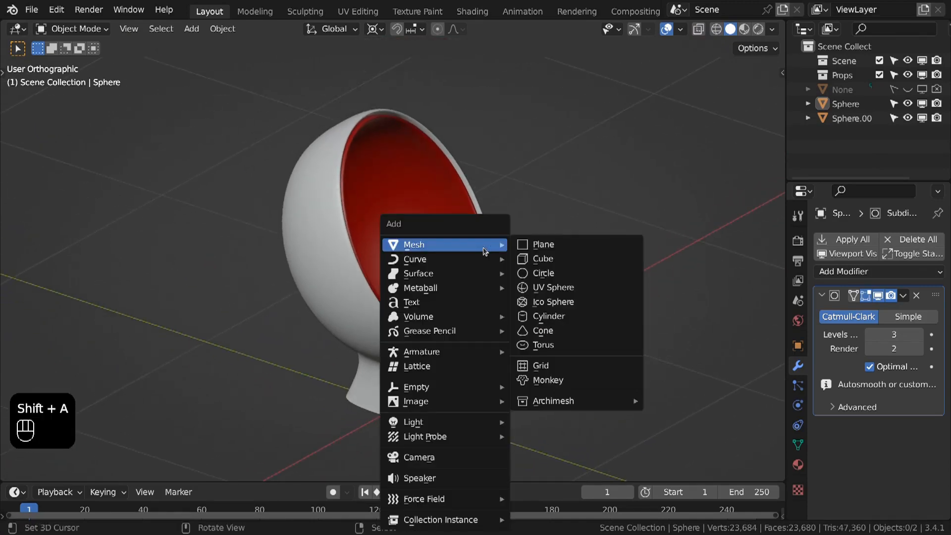
pyautogui.click(539, 251)
pyautogui.moveTo(538, 251); pyautogui.dragTo(449, 292, button='middle')
pyautogui.press('n')
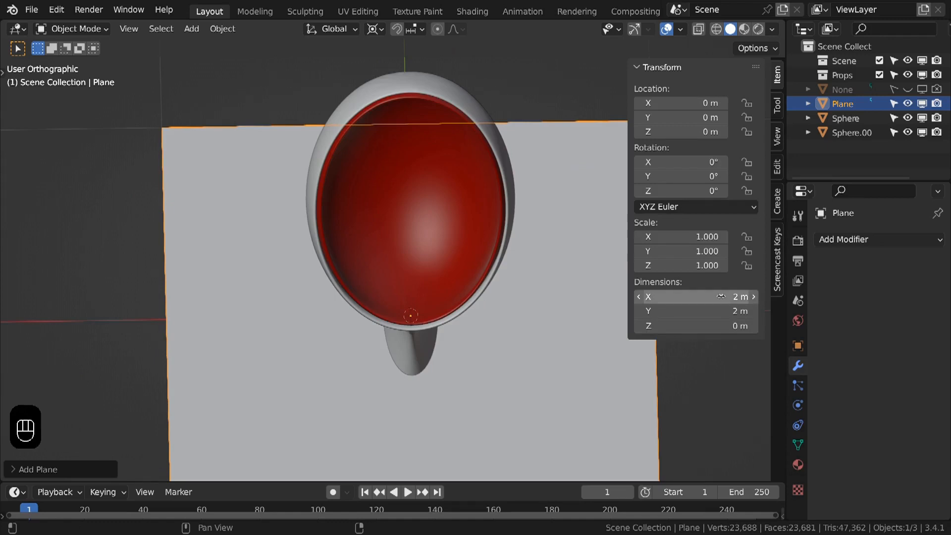
# - Set the new plane's dimensions to 0.4 m in X and 0.52 m in Y, and apply its scale
pyautogui.click(721, 296)
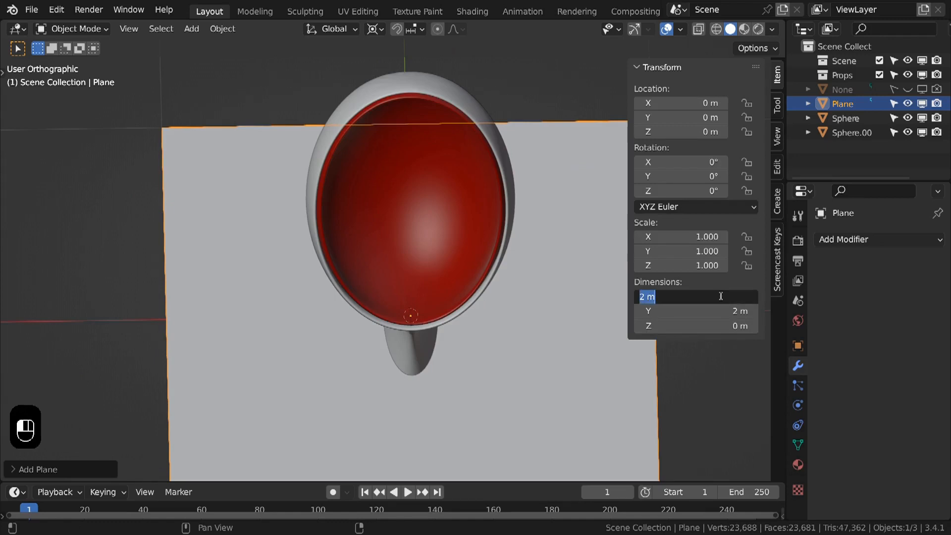
pyautogui.write('.4')
pyautogui.press('Tab')
pyautogui.write('.52')
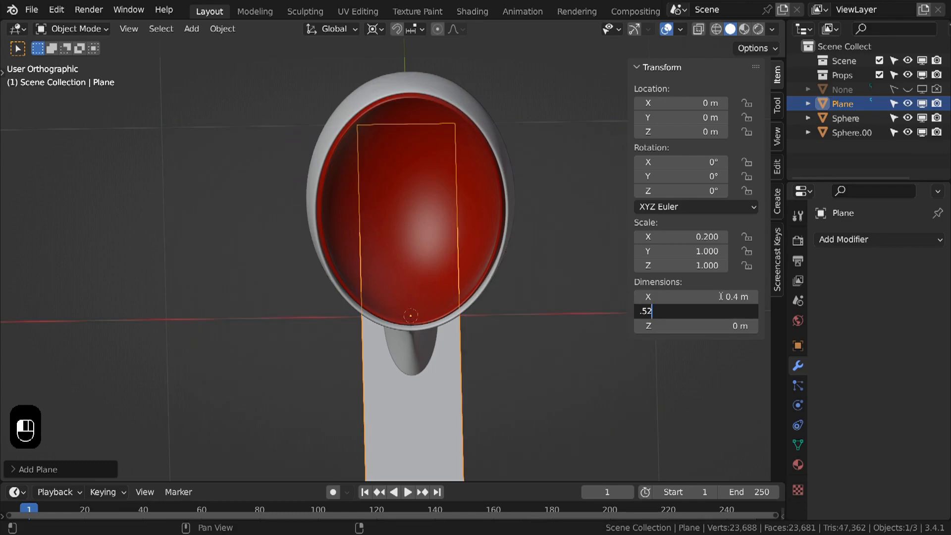
pyautogui.press('Return')
pyautogui.moveTo(376, 278)
pyautogui.mouseDown(button='middle')
pyautogui.moveTo(402, 286)
pyautogui.moveTo(376, 287)
pyautogui.mouseUp(button='middle')
pyautogui.hotkey('ctrl', 'a')
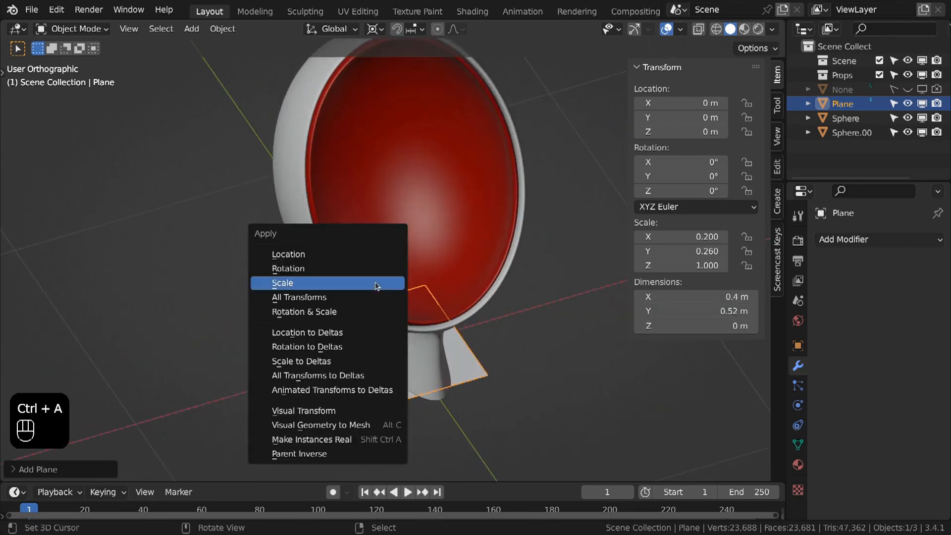
pyautogui.click(347, 283)
# - Subdivide the plane with 9 cuts in Edit Mode and return to Object Mode
pyautogui.press('Tab')
pyautogui.press('w')
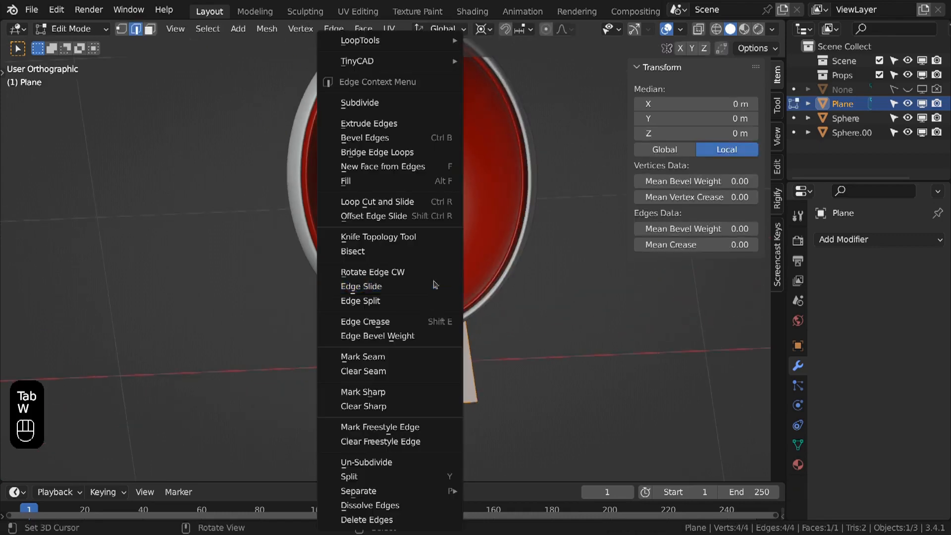
pyautogui.click(389, 104)
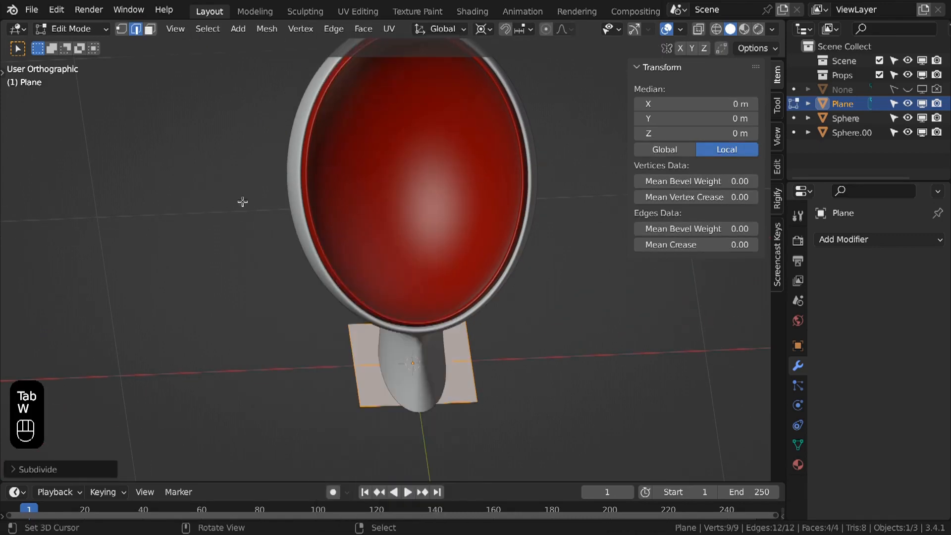
pyautogui.click(63, 464)
pyautogui.click(122, 371)
pyautogui.write('9')
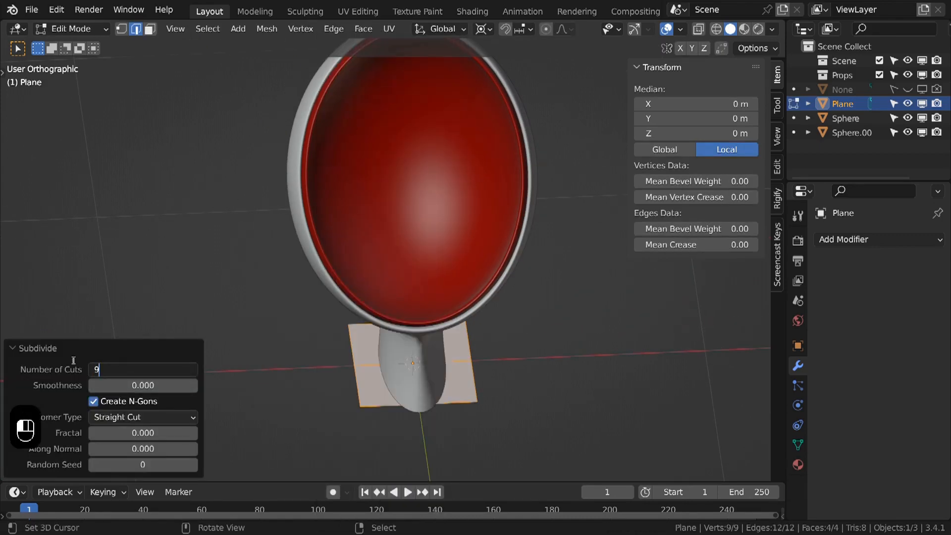
pyautogui.click(59, 350)
pyautogui.click(56, 349)
pyautogui.press('Tab')
# - In the right-side wireframe view, raise the whole plane mesh 0.5 m along global Z in Edit Mode
pyautogui.moveTo(400, 365)
pyautogui.keyDown('shift'); pyautogui.mouseDown(button='middle')
pyautogui.moveTo(394, 310)
pyautogui.moveTo(405, 281)
pyautogui.mouseUp(button='middle'); pyautogui.keyUp('shift')
pyautogui.press('KP_3')
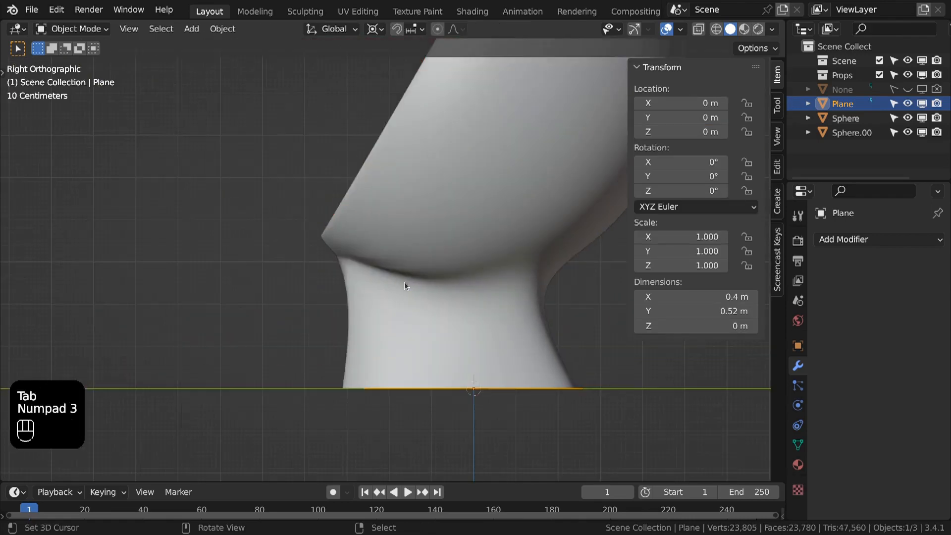
pyautogui.press('Tab')
pyautogui.press('z')
pyautogui.click(307, 369)
pyautogui.press('g')
pyautogui.press('z')
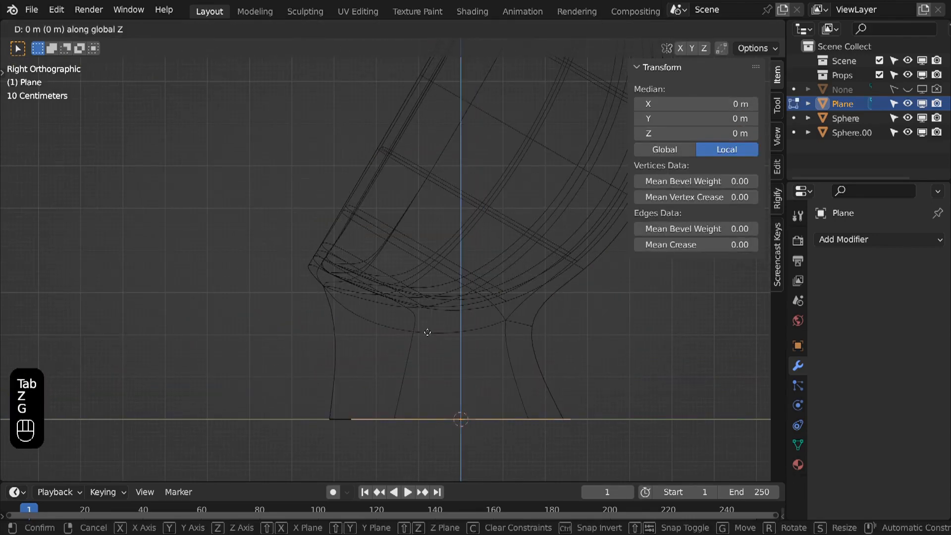
pyautogui.write('.5')
pyautogui.press('Return')
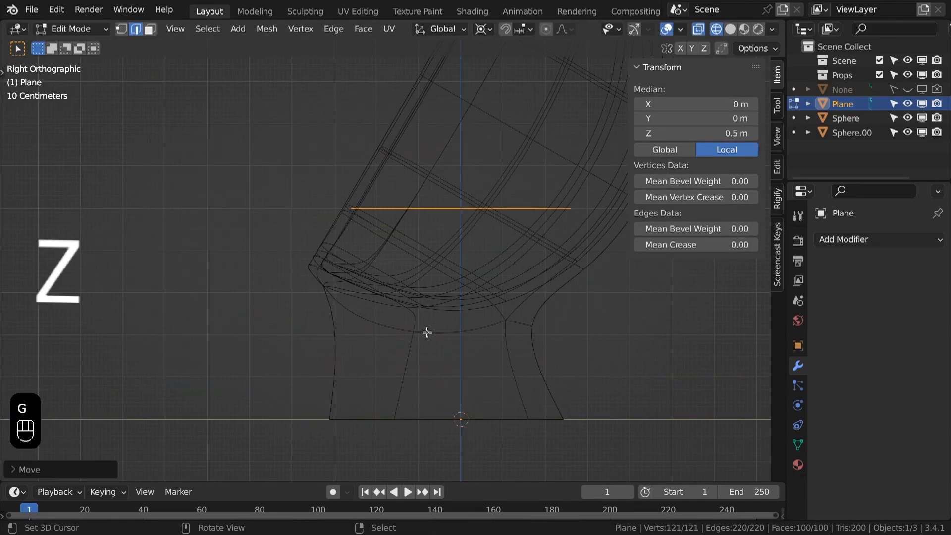
pyautogui.press('g')
pyautogui.press('y')
pyautogui.click(426, 331)
pyautogui.scroll(1, 393, 261)
pyautogui.hotkey('ctrl', 'z')
# - Move the plane mesh -0.07 m along global Y, then return to solid shading and Object Mode
pyautogui.write('gy.07-')
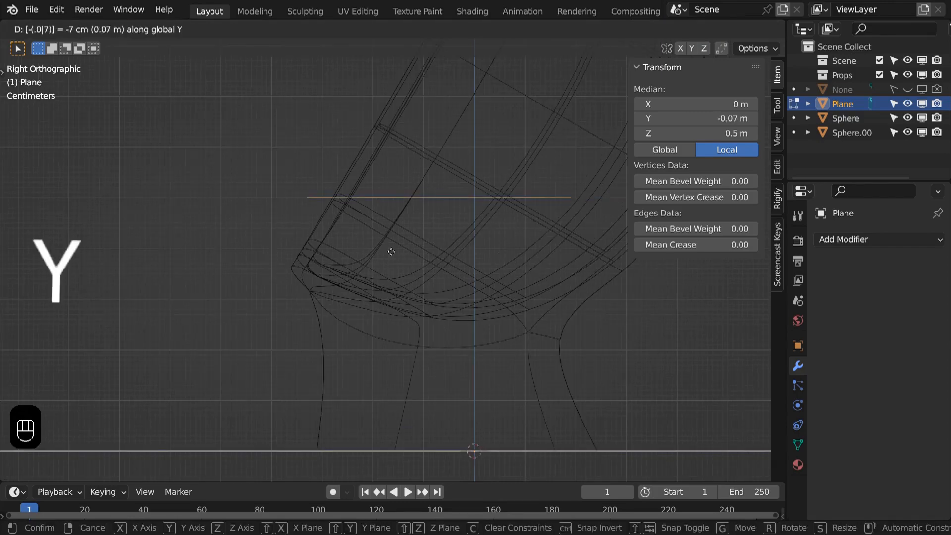
pyautogui.press('Return')
pyautogui.scroll(-1, 202, 180)
pyautogui.moveTo(201, 180); pyautogui.dragTo(272, 221, button='middle')
pyautogui.press('z')
pyautogui.moveTo(359, 174)
pyautogui.mouseDown(button='middle')
pyautogui.moveTo(443, 179)
pyautogui.moveTo(436, 218)
pyautogui.moveTo(409, 254)
pyautogui.mouseUp(button='middle')
pyautogui.press('Tab')
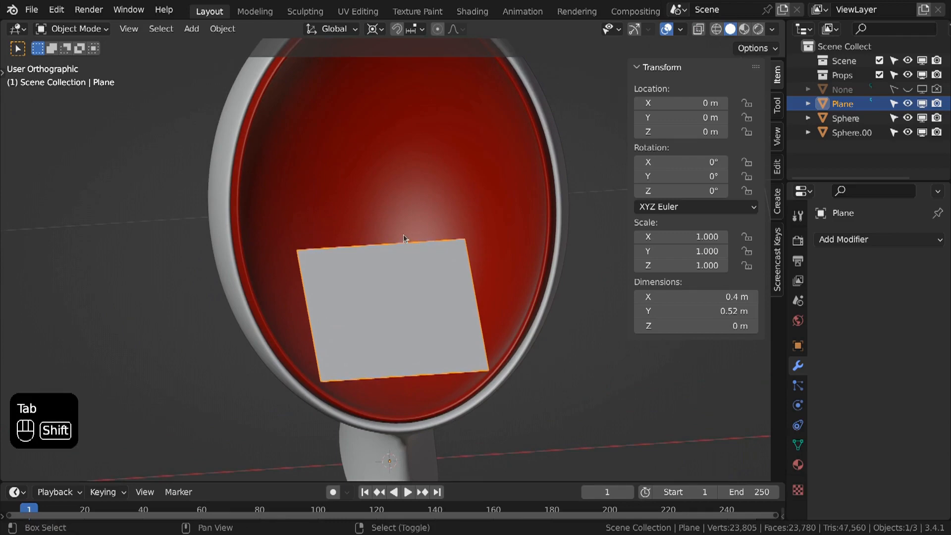
# - Duplicate the plane in place and scale the copy's mesh by 1.2 along global Y in Edit Mode
pyautogui.hotkey('shift', 'd')
pyautogui.rightClick(393, 218)
pyautogui.press('Tab')
pyautogui.moveTo(393, 219); pyautogui.dragTo(387, 213, button='middle')
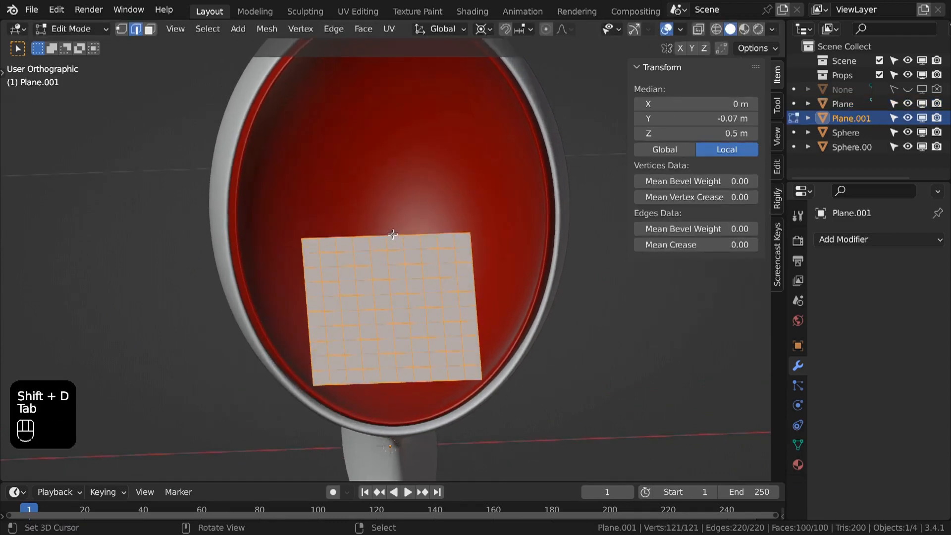
pyautogui.write('sy1.2')
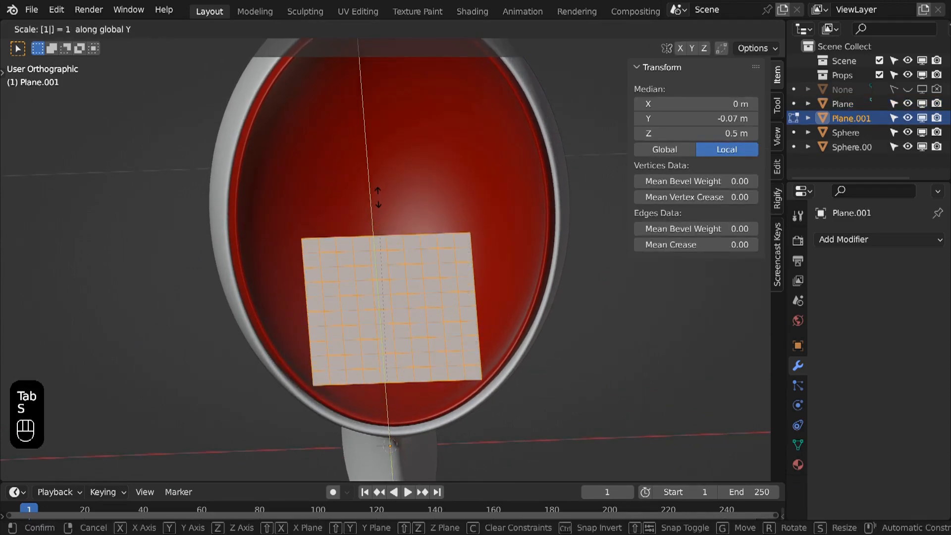
pyautogui.click(378, 198)
pyautogui.press('Tab')
pyautogui.moveTo(393, 193); pyautogui.dragTo(385, 248, button='middle')
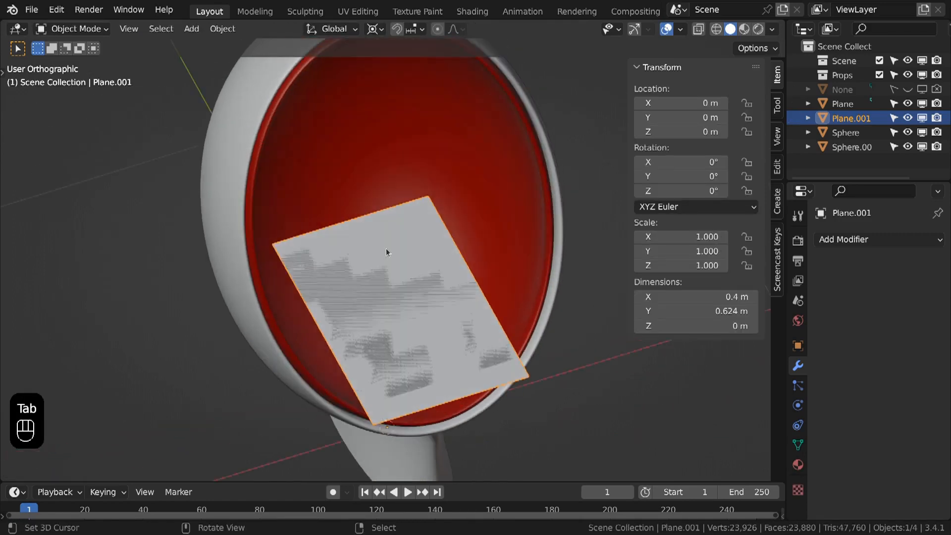
# - Hide the enlarged plane copy and select the original plane inside the chair
pyautogui.press('h')
pyautogui.click(397, 263)
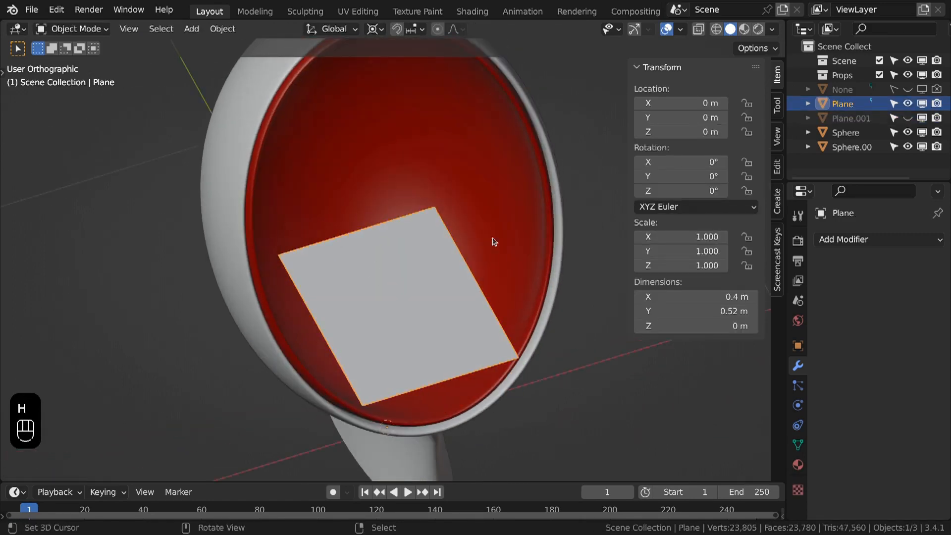
pyautogui.moveTo(495, 240); pyautogui.dragTo(774, 371, button='middle')
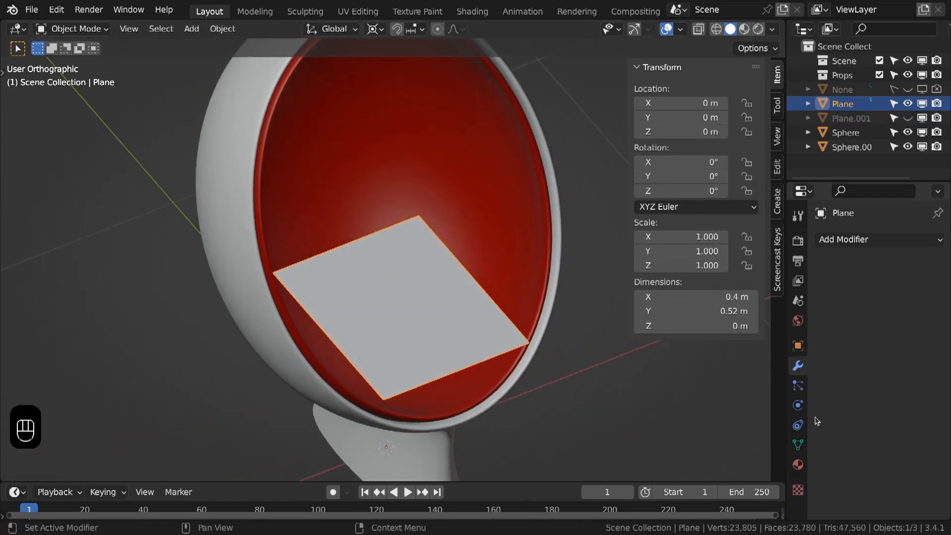
# - Add Collision physics to the chair's red inner shell and set its softbody and cloth outer thickness to 0.001
pyautogui.click(798, 406)
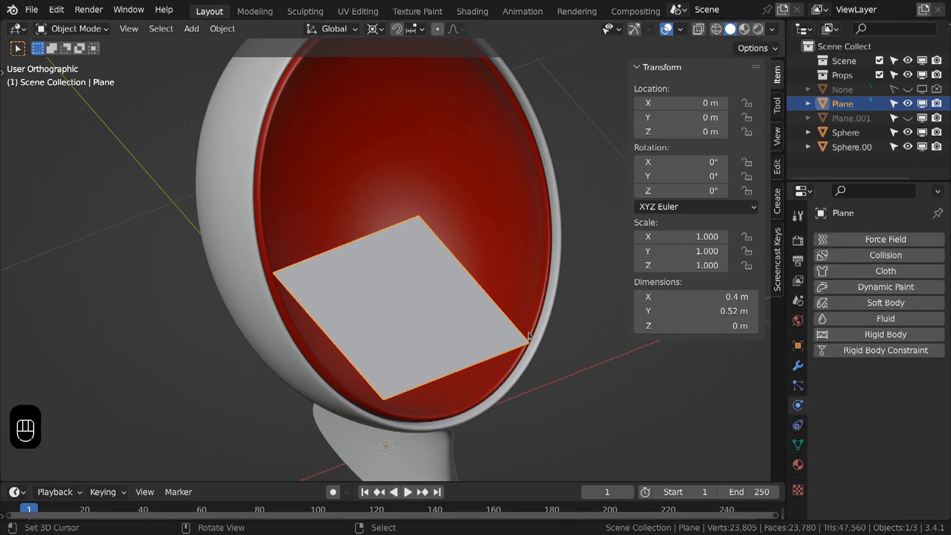
pyautogui.click(521, 148)
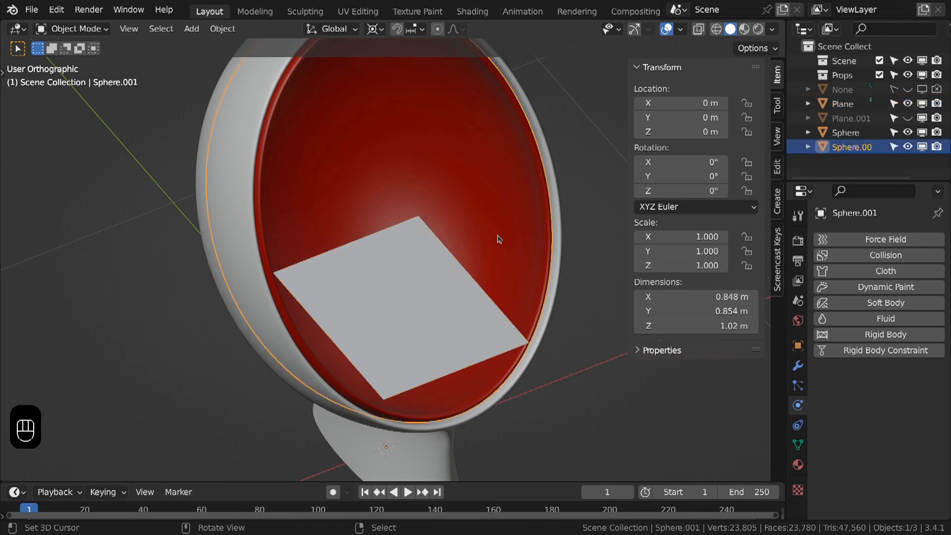
pyautogui.click(857, 256)
pyautogui.scroll(-6, 900, 337)
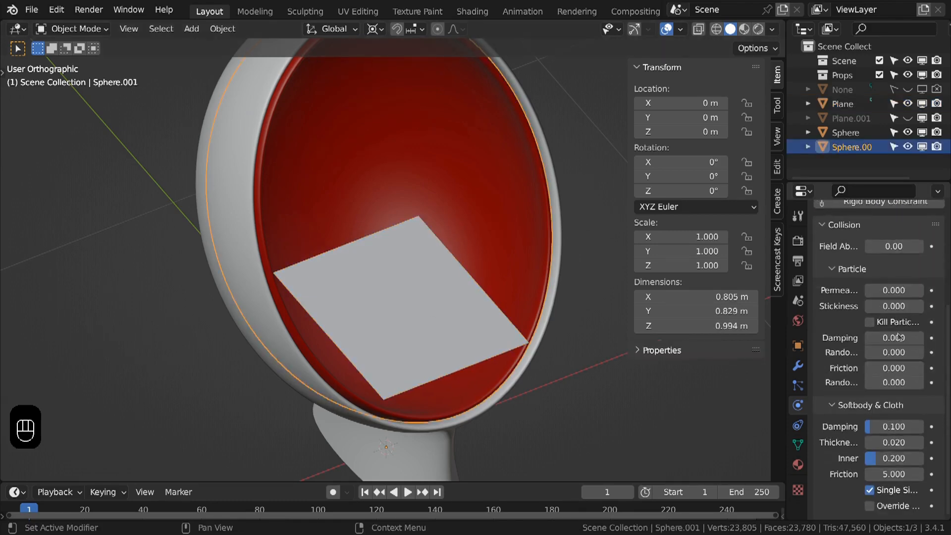
pyautogui.click(875, 446)
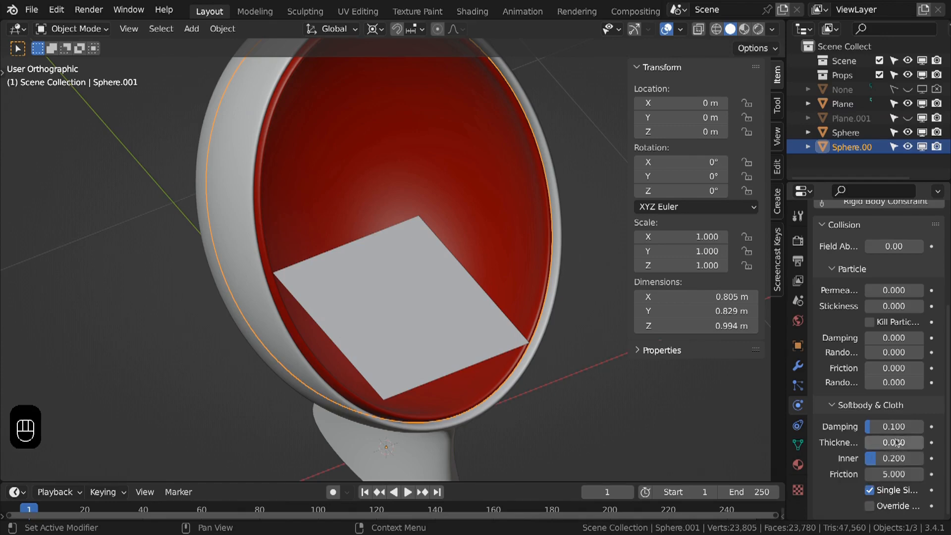
pyautogui.moveTo(528, 245); pyautogui.dragTo(547, 237, button='middle')
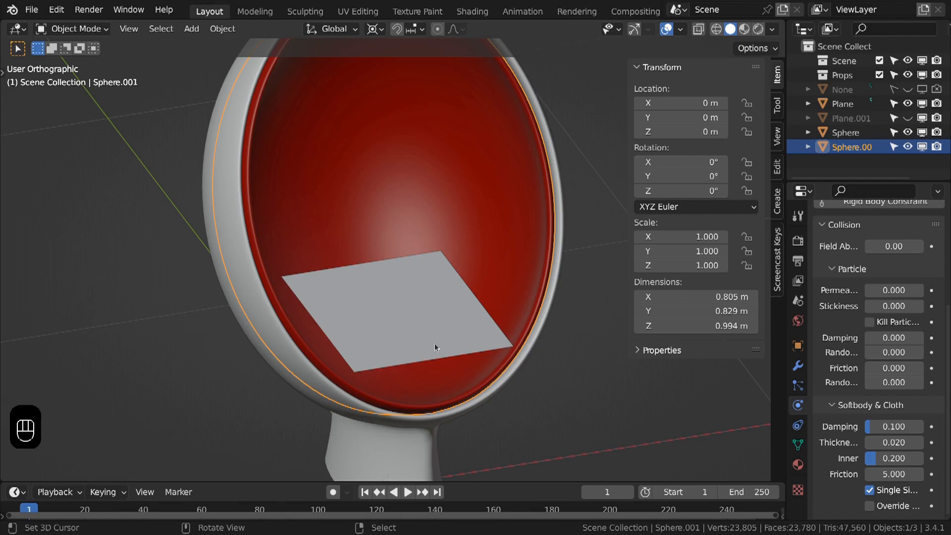
pyautogui.moveTo(896, 444); pyautogui.dragTo(824, 443)
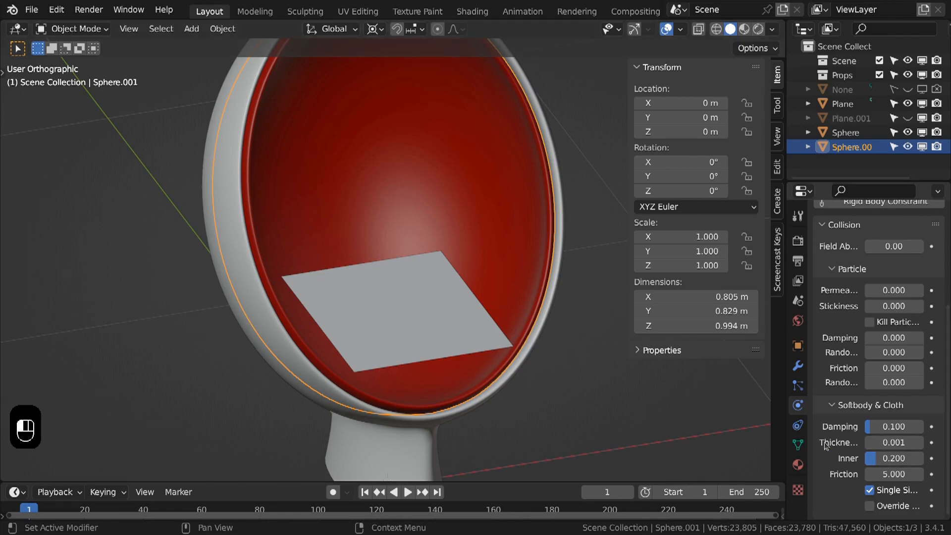
# - Set the inner shell's softbody and cloth collision friction to 80 and its damping to 1.000
pyautogui.click(883, 475)
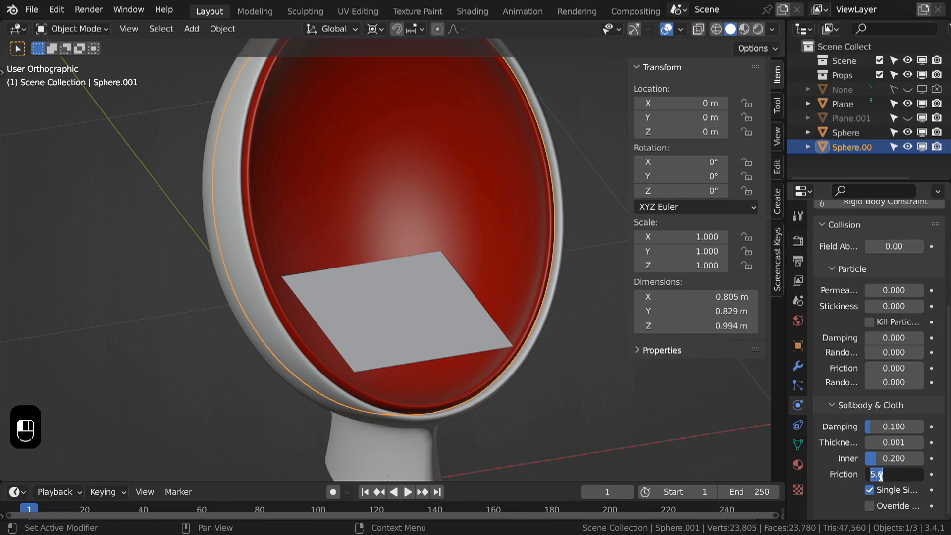
pyautogui.write('80')
pyautogui.press('Return')
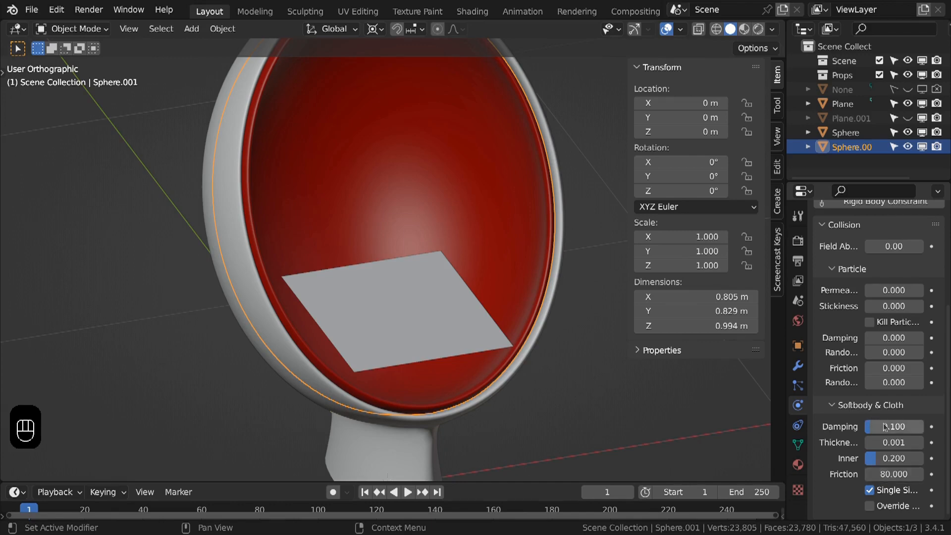
pyautogui.moveTo(876, 429); pyautogui.dragTo(925, 429)
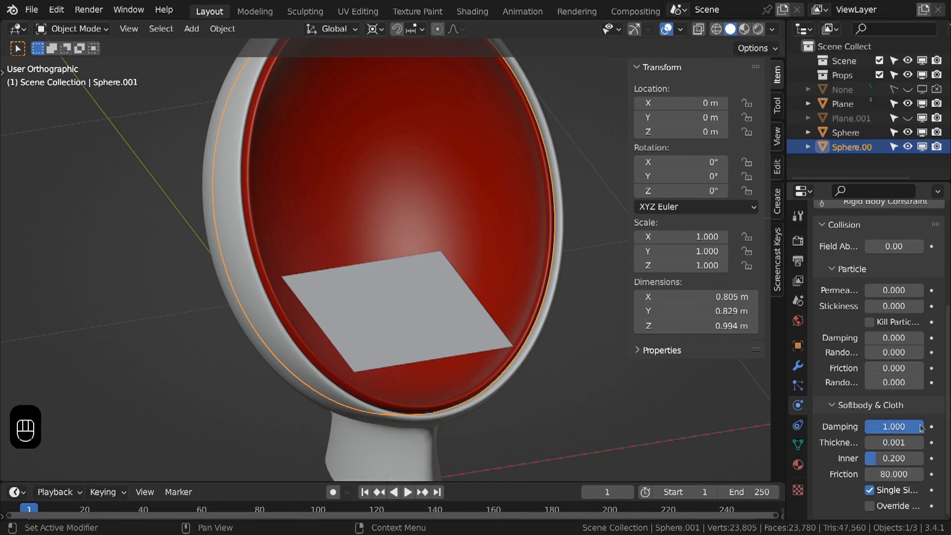
# - Turn off the Single Sided option in the inner shell's softbody and cloth collision settings
pyautogui.moveTo(453, 310); pyautogui.dragTo(468, 317, button='middle')
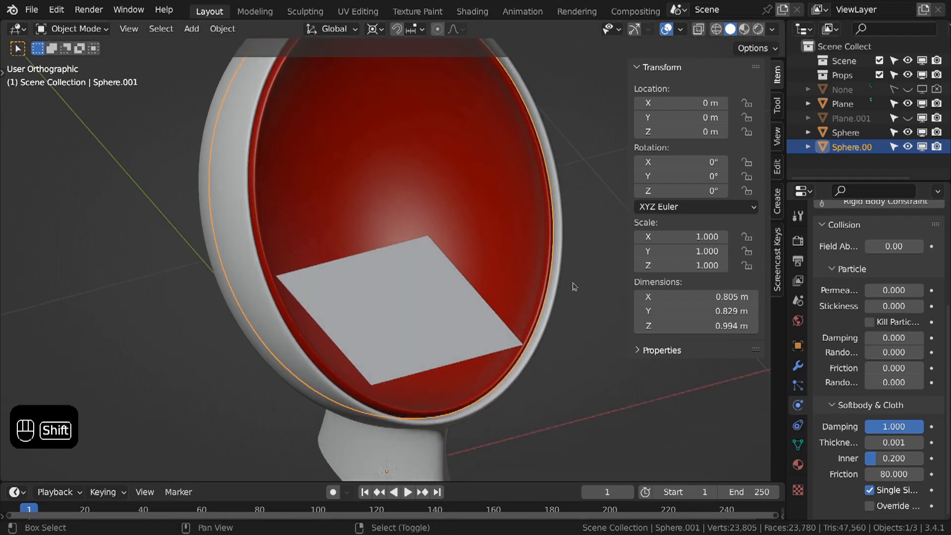
pyautogui.keyDown('shift'); pyautogui.moveTo(571, 283); pyautogui.dragTo(539, 301, button='middle'); pyautogui.keyUp('shift')
pyautogui.scroll(1, 554, 270)
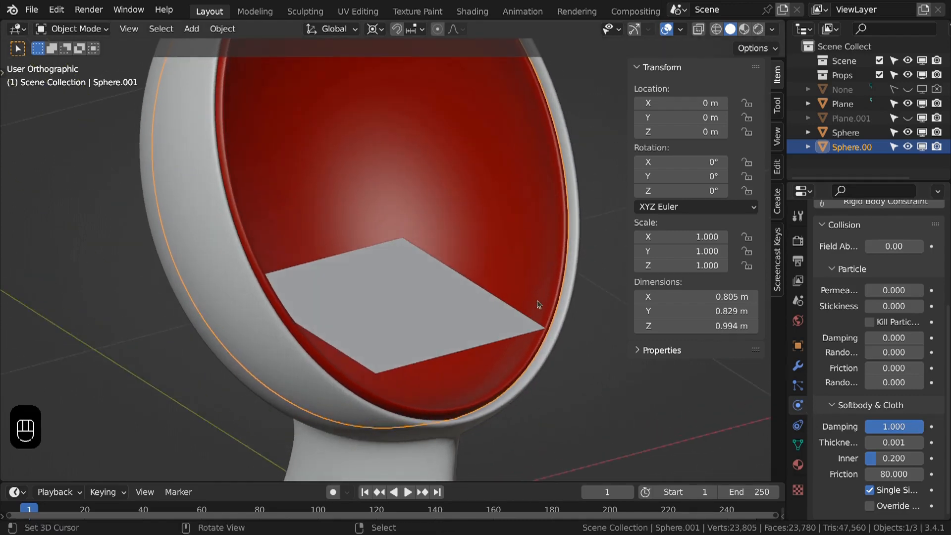
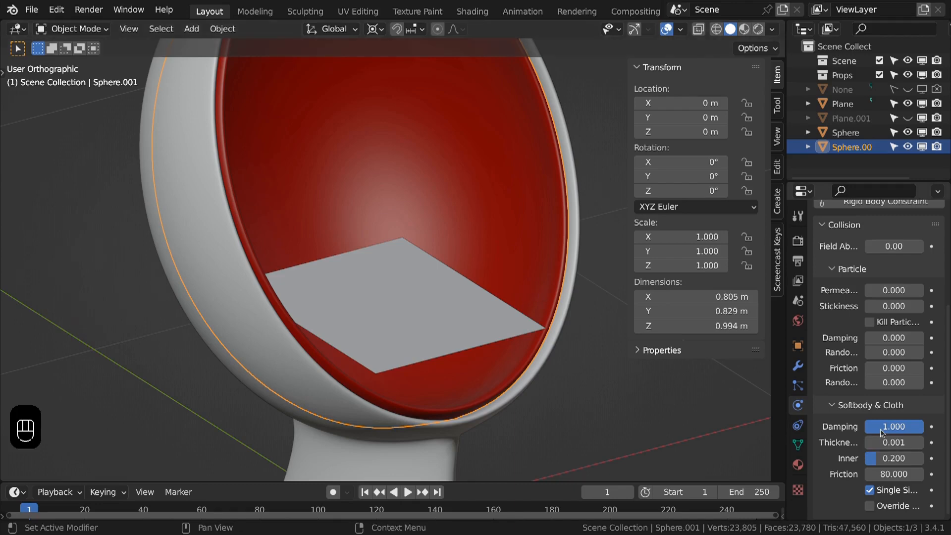
pyautogui.click(868, 475)
pyautogui.moveTo(869, 476); pyautogui.dragTo(884, 477)
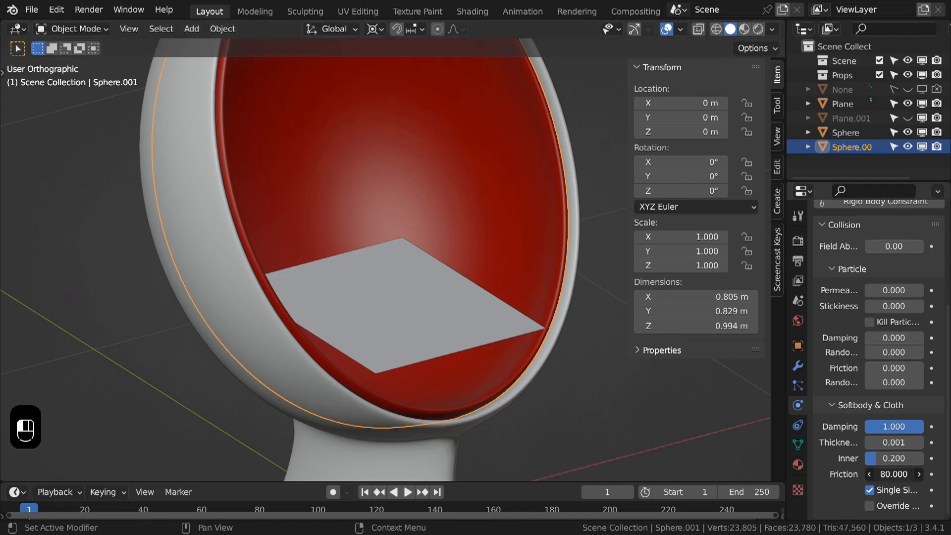
pyautogui.click(870, 491)
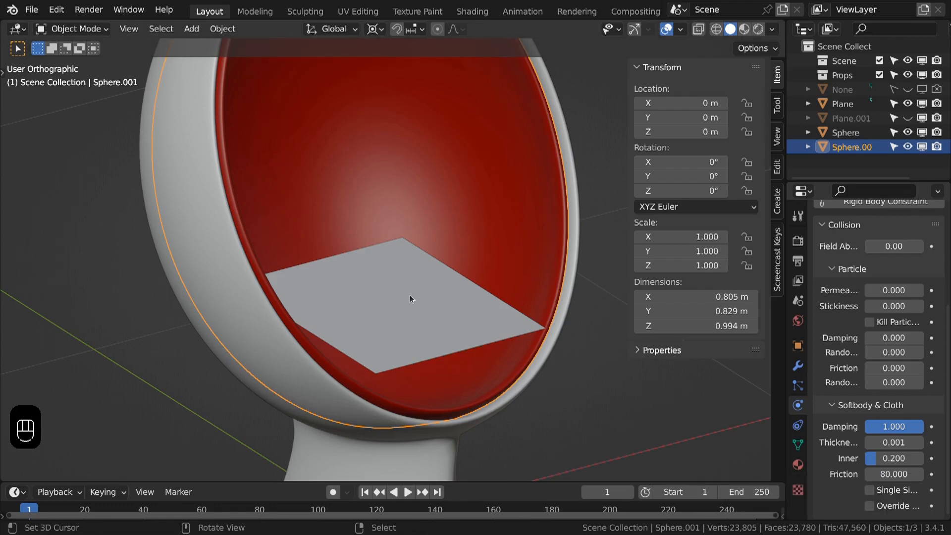
# - Add Cloth physics to the original plane inside the chair and set its quality steps to 10
pyautogui.moveTo(409, 296); pyautogui.dragTo(391, 341, button='middle')
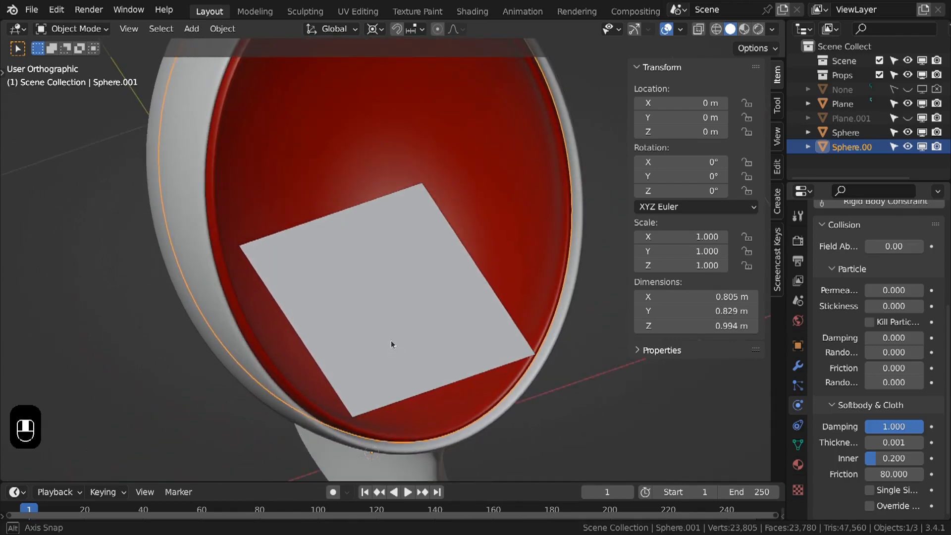
pyautogui.click(420, 320)
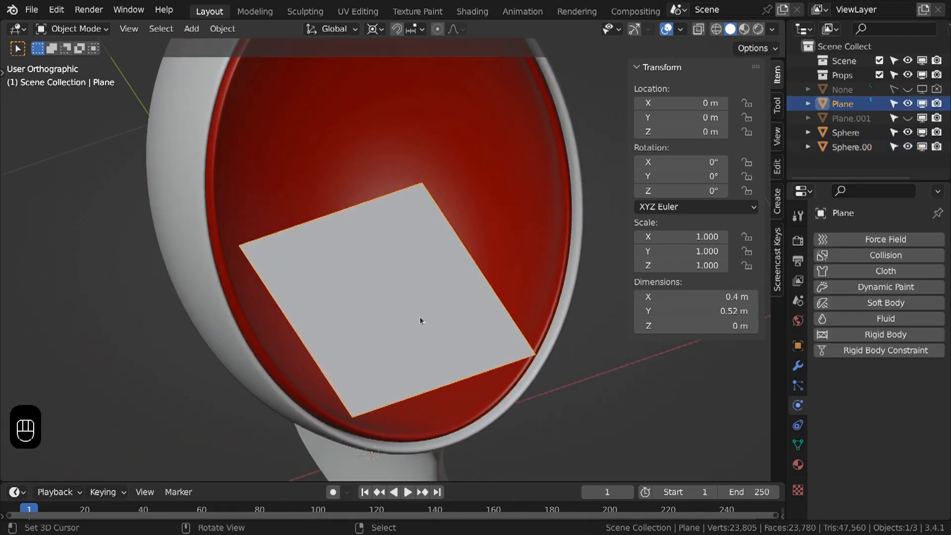
pyautogui.click(863, 272)
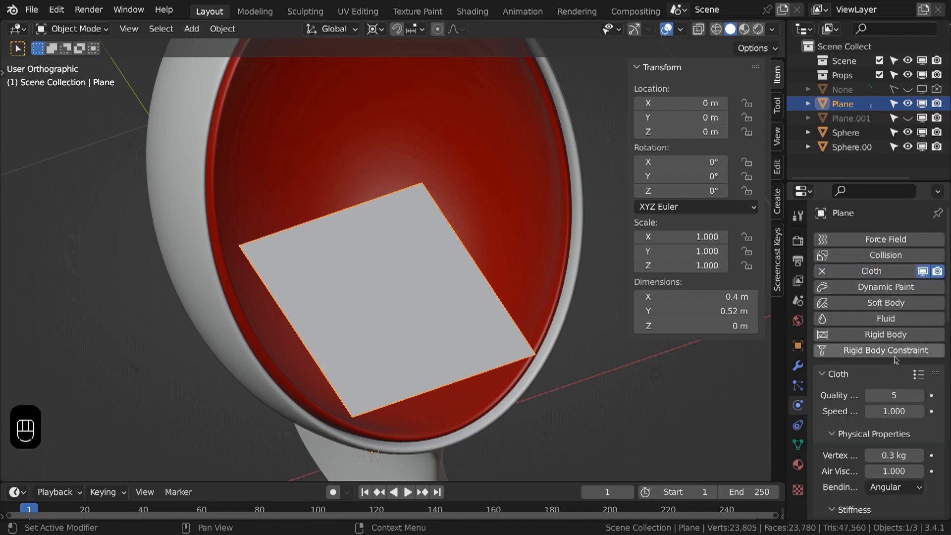
pyautogui.scroll(-3, 889, 342)
pyautogui.click(890, 336)
pyautogui.write('1')
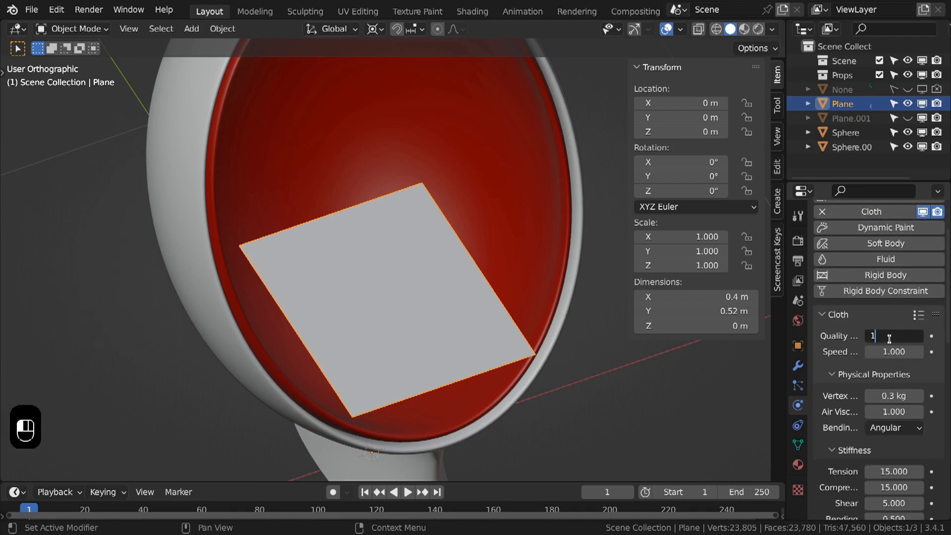
pyautogui.write('0')
pyautogui.press('Return')
pyautogui.scroll(-15, 891, 337)
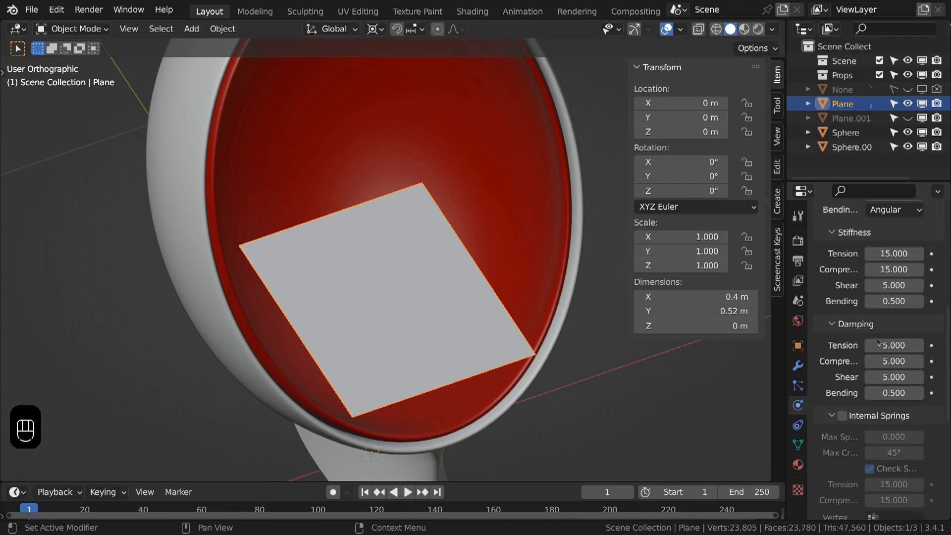
# - Set the plane's cloth stiffness to 100 for tension, 1 for compression and shear, and 20 for bending
pyautogui.scroll(5, 849, 352)
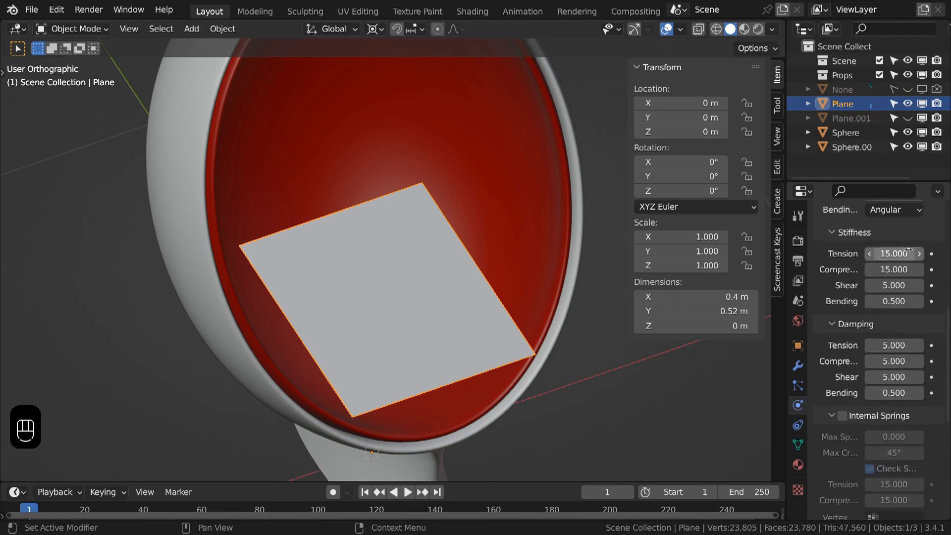
pyautogui.moveTo(886, 253); pyautogui.dragTo(887, 286)
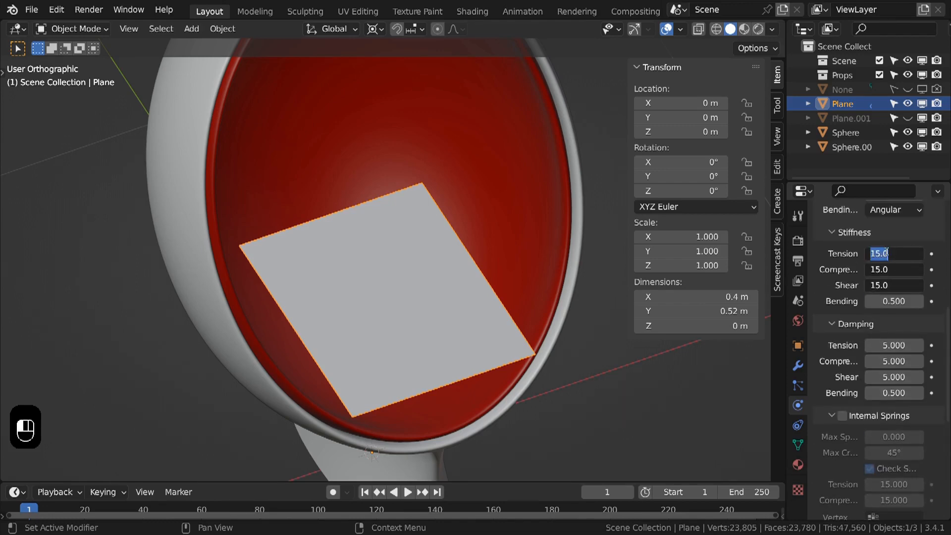
pyautogui.write('1')
pyautogui.press('Return')
pyautogui.click(886, 253)
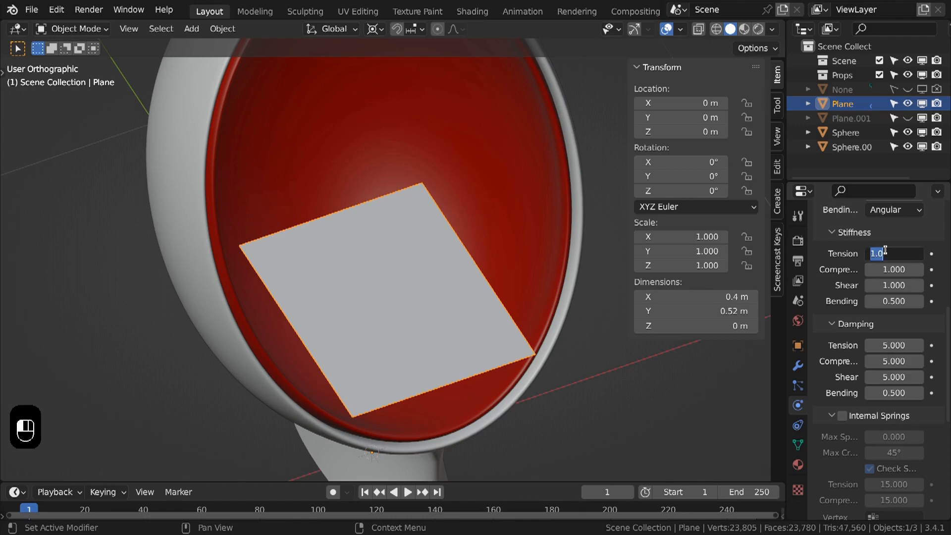
pyautogui.write('100')
pyautogui.press('Return')
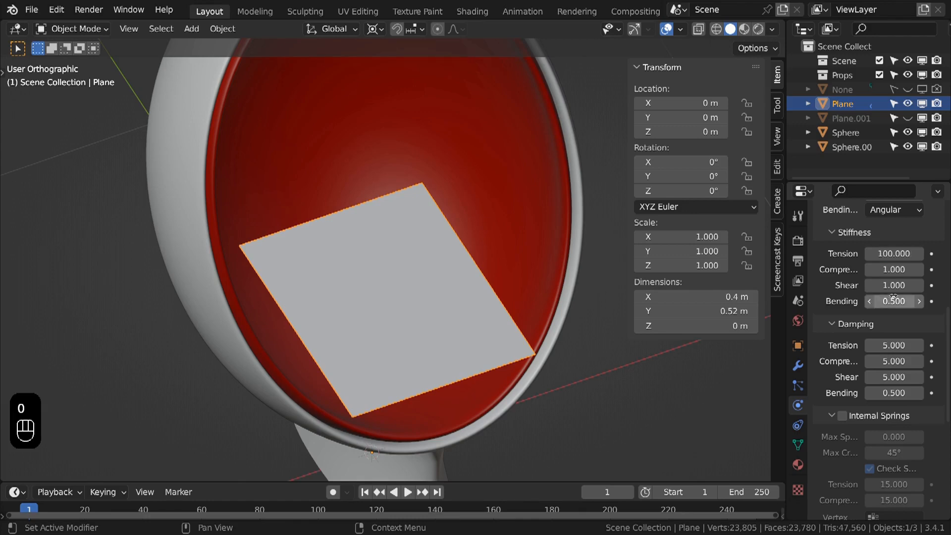
pyautogui.click(894, 298)
pyautogui.write('20')
pyautogui.press('Return')
# - Set the plane's cloth damping to 20 for tension, compression and shear, and 1 for bending
pyautogui.moveTo(894, 342)
pyautogui.mouseDown()
pyautogui.moveTo(894, 377)
pyautogui.moveTo(892, 339)
pyautogui.mouseUp()
pyautogui.write('20')
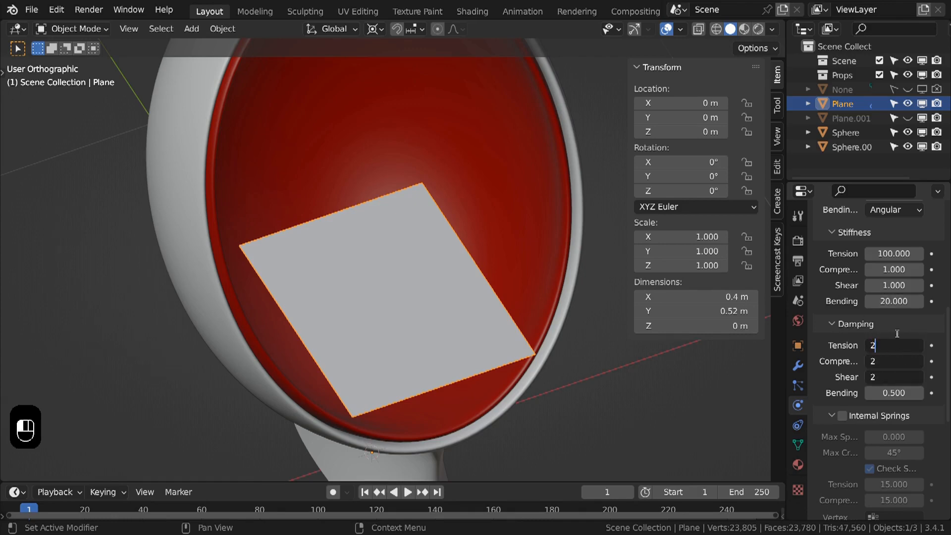
pyautogui.press('Tab')
pyautogui.write('1')
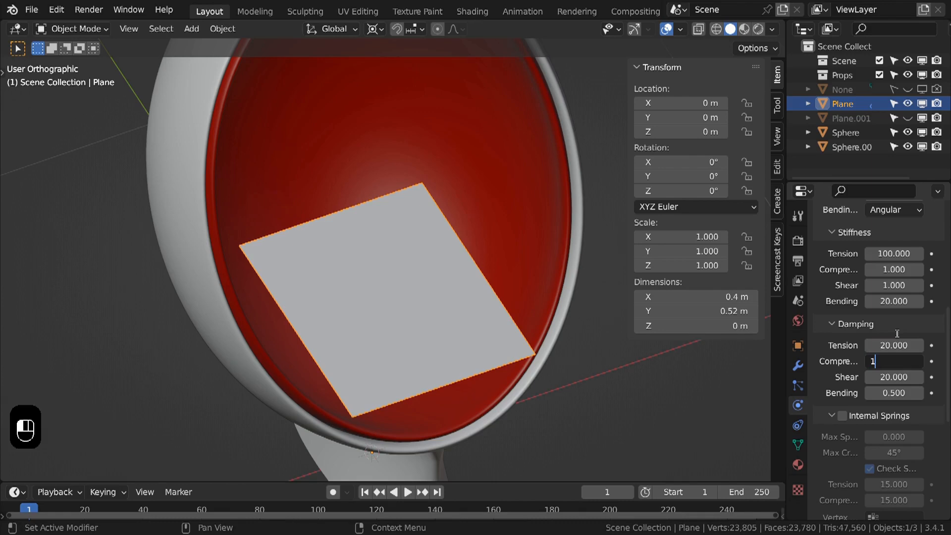
pyautogui.press('Escape')
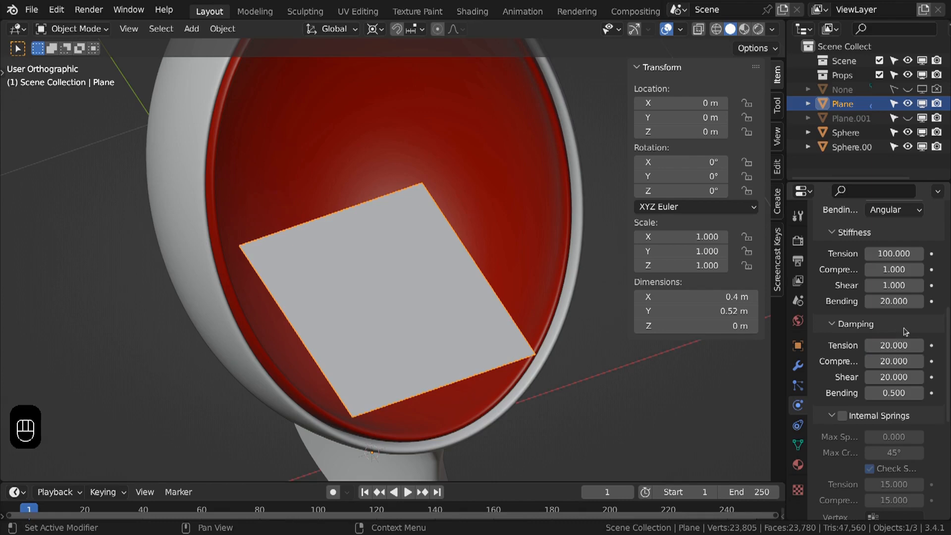
pyautogui.click(889, 393)
pyautogui.write('1')
pyautogui.press('Return')
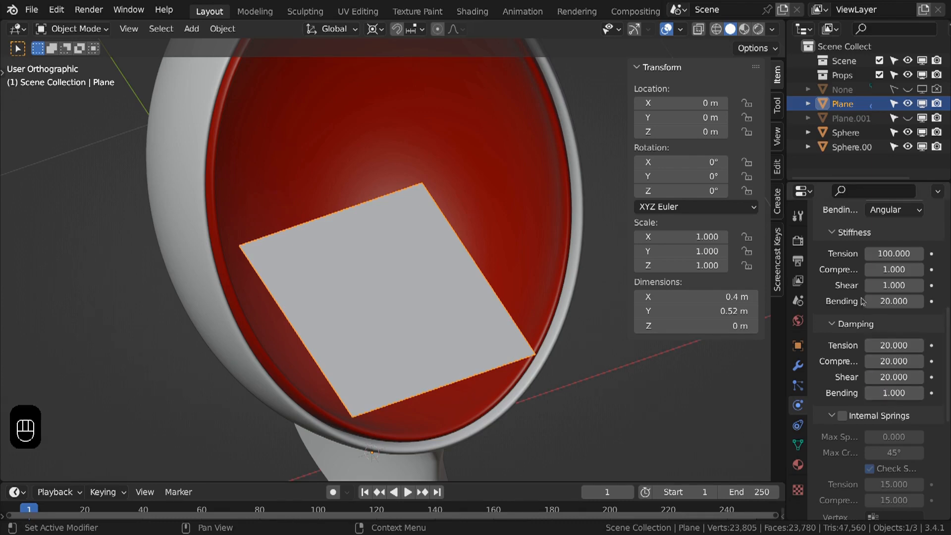
# - Set the collision quality in the plane's cloth settings to 4
pyautogui.scroll(-5, 862, 301)
pyautogui.moveTo(832, 279); pyautogui.dragTo(836, 358)
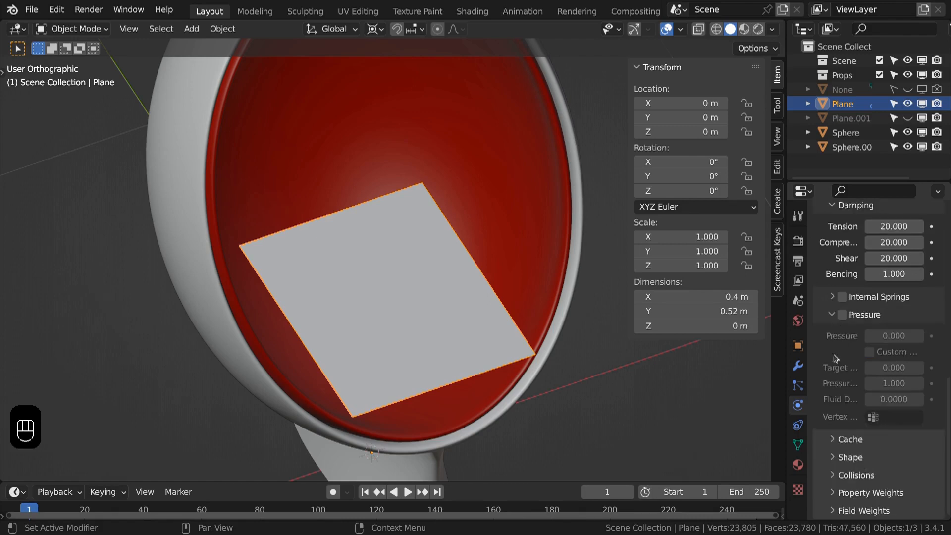
pyautogui.click(854, 475)
pyautogui.scroll(-3, 891, 461)
pyautogui.click(892, 418)
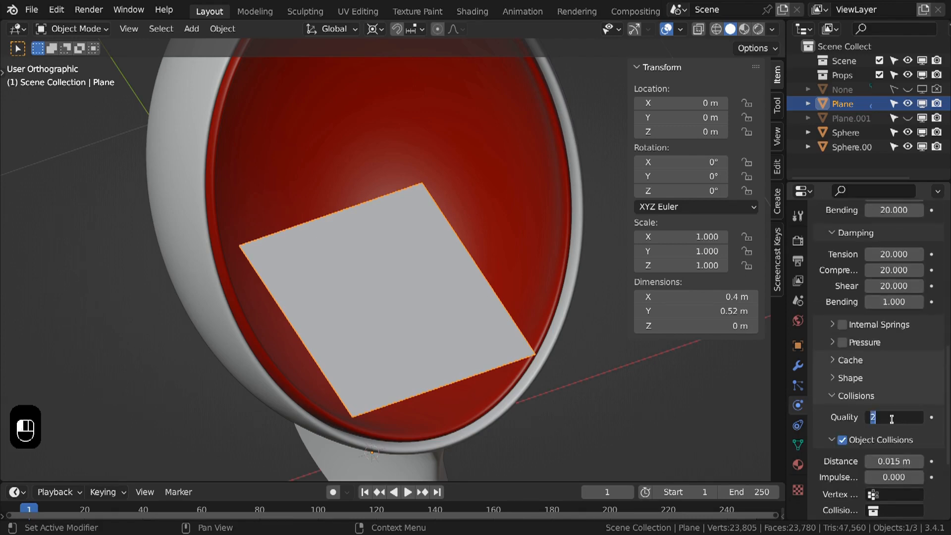
pyautogui.write('4')
pyautogui.press('Return')
# - Set the cloth's object collision distance to 0.005 m and its impulse clamping to 1
pyautogui.scroll(-3, 887, 412)
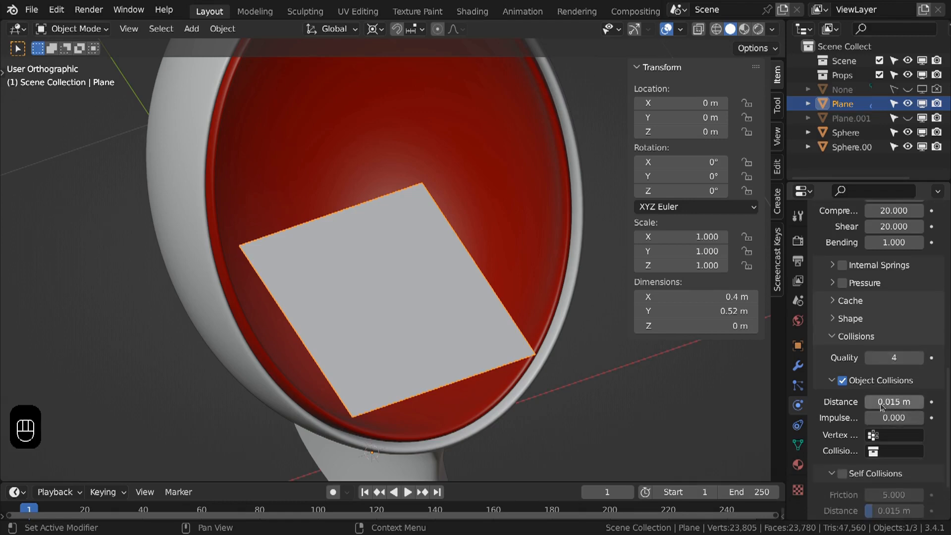
pyautogui.click(898, 401)
pyautogui.press('BackSpace')
pyautogui.write('.005')
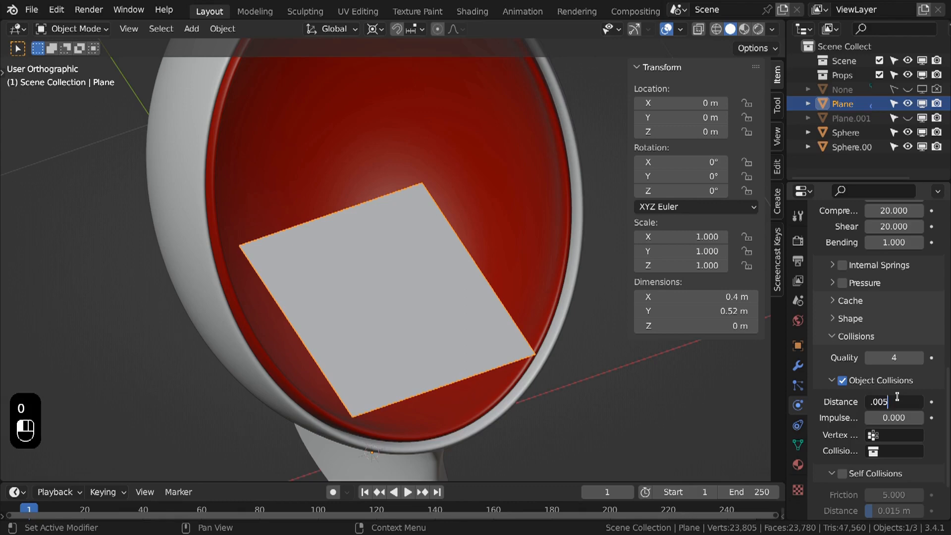
pyautogui.press('Return')
pyautogui.moveTo(525, 347); pyautogui.dragTo(556, 308, button='middle')
pyautogui.click(895, 418)
pyautogui.write('1')
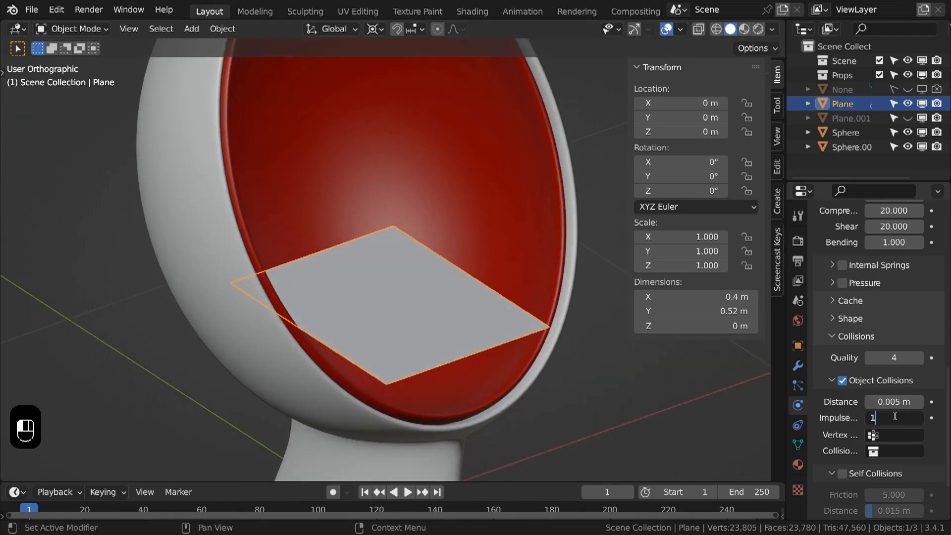
pyautogui.press('Return')
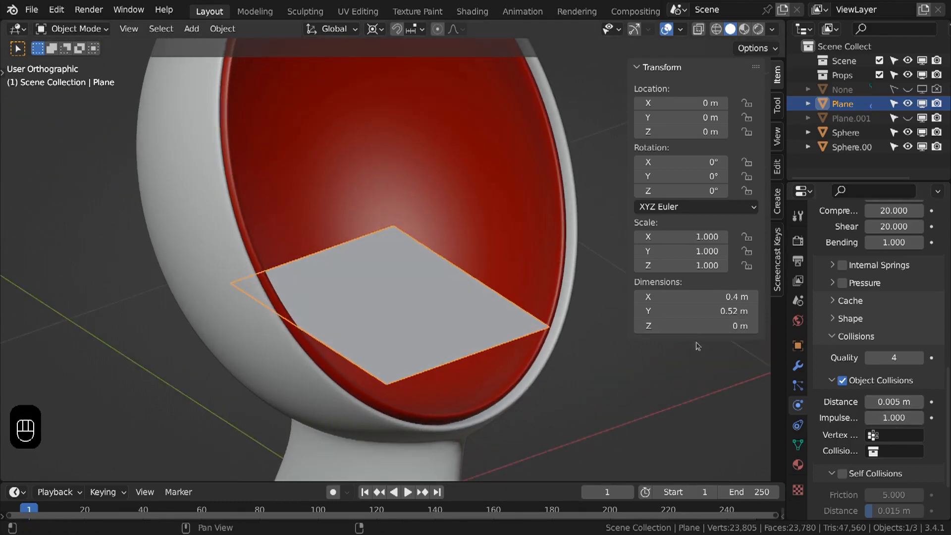
# - Play the cloth simulation so the plane drops into the inner shell, and stop it at frame 29
pyautogui.moveTo(538, 315); pyautogui.dragTo(518, 286, button='middle')
pyautogui.hotkey('alt', 'a')
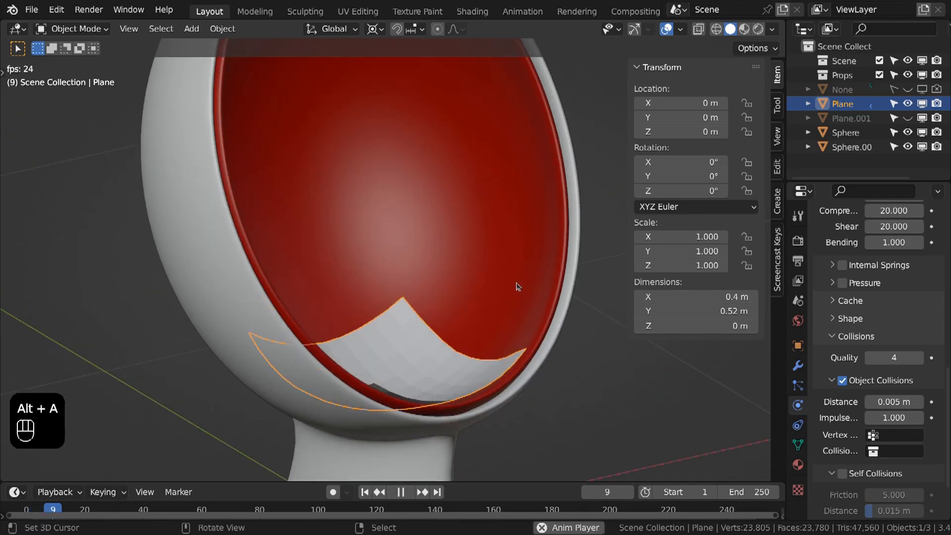
pyautogui.hotkey('alt', 'a')
# - Apply the Cloth modifier to the draped plane and shade the plane smooth
pyautogui.moveTo(527, 272); pyautogui.dragTo(530, 302, button='middle')
pyautogui.click(799, 366)
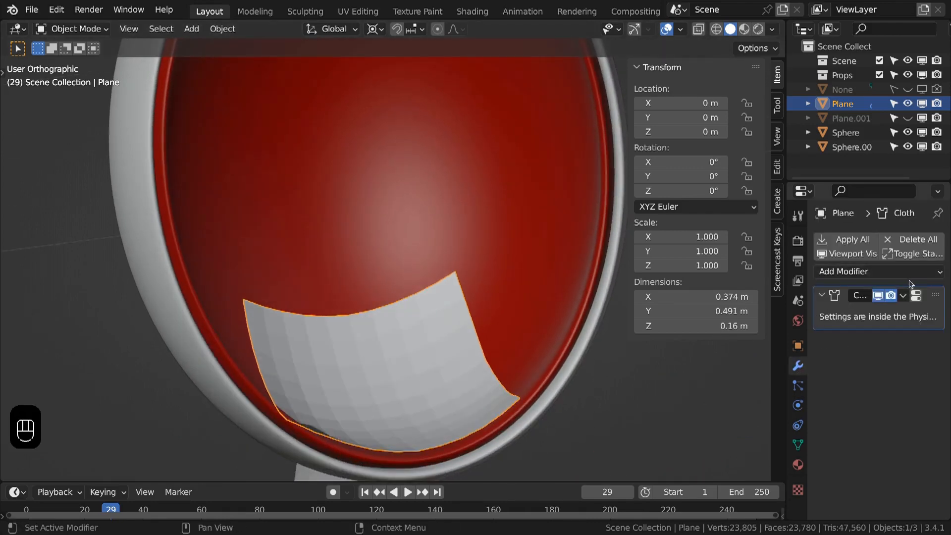
pyautogui.click(907, 298)
pyautogui.click(838, 312)
pyautogui.moveTo(496, 308); pyautogui.dragTo(477, 373, button='middle')
pyautogui.press('z')
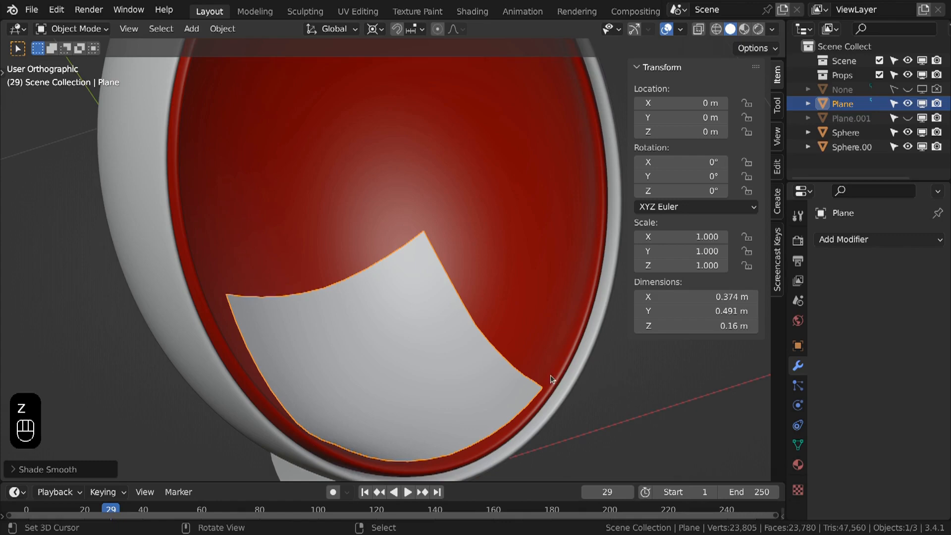
pyautogui.click(838, 239)
pyautogui.click(651, 502)
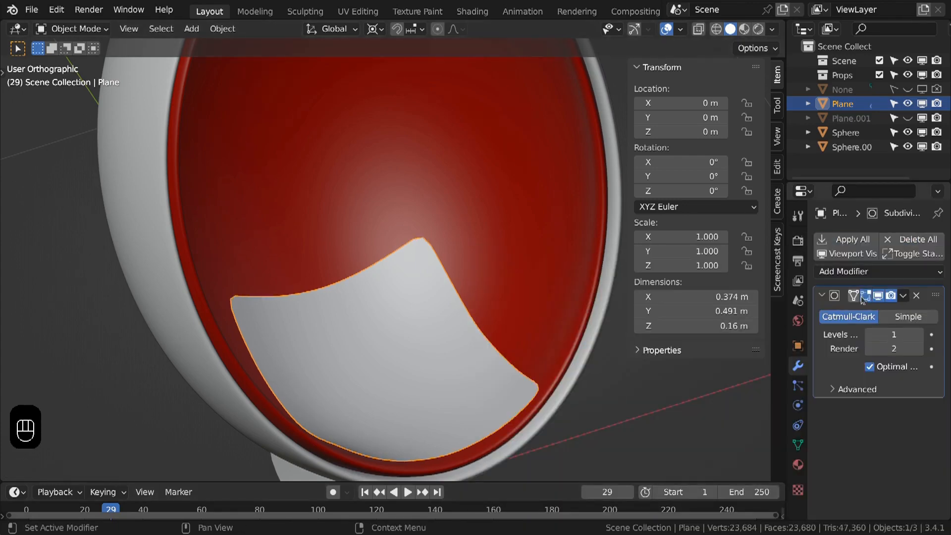
pyautogui.click(916, 296)
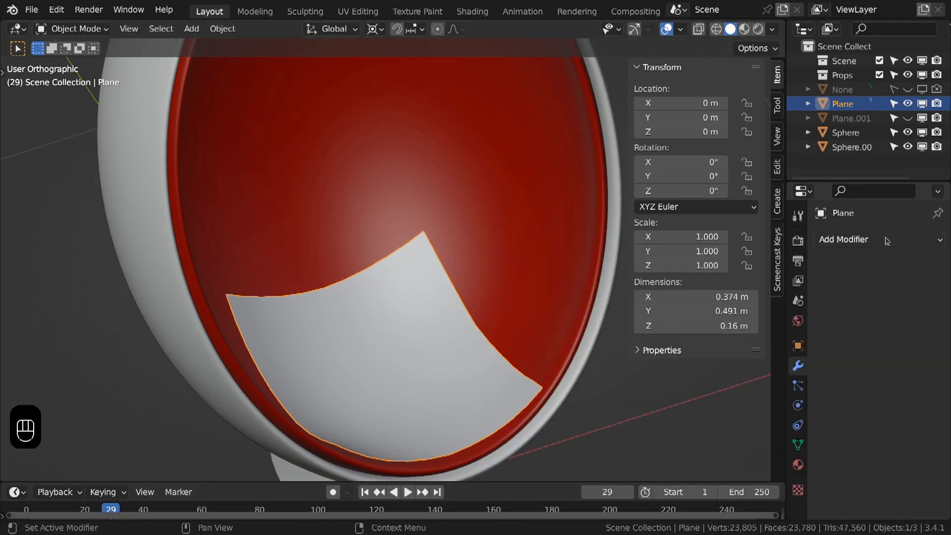
# - Add a Solidify modifier to the draped plane with a thickness of 0.025 m and an offset of 0.5
pyautogui.click(869, 239)
pyautogui.click(669, 484)
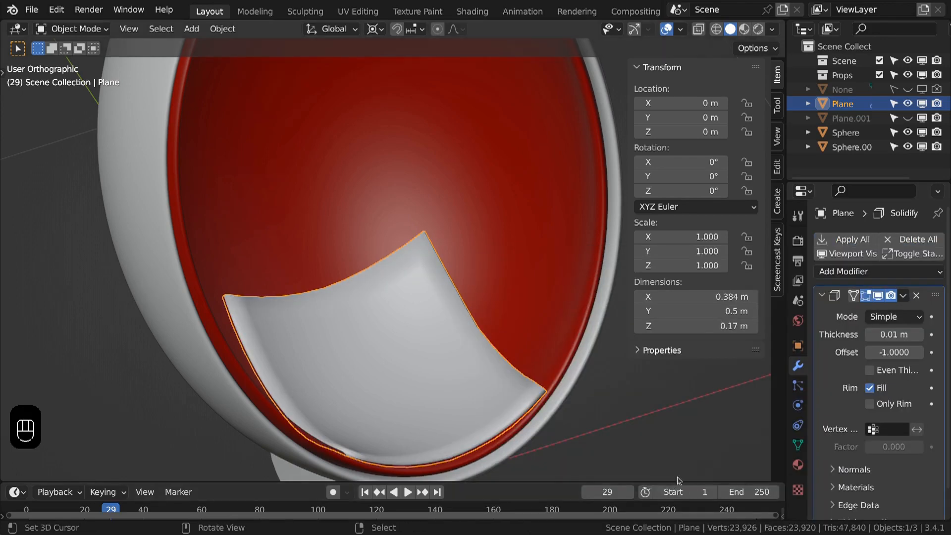
pyautogui.click(890, 331)
pyautogui.write('.')
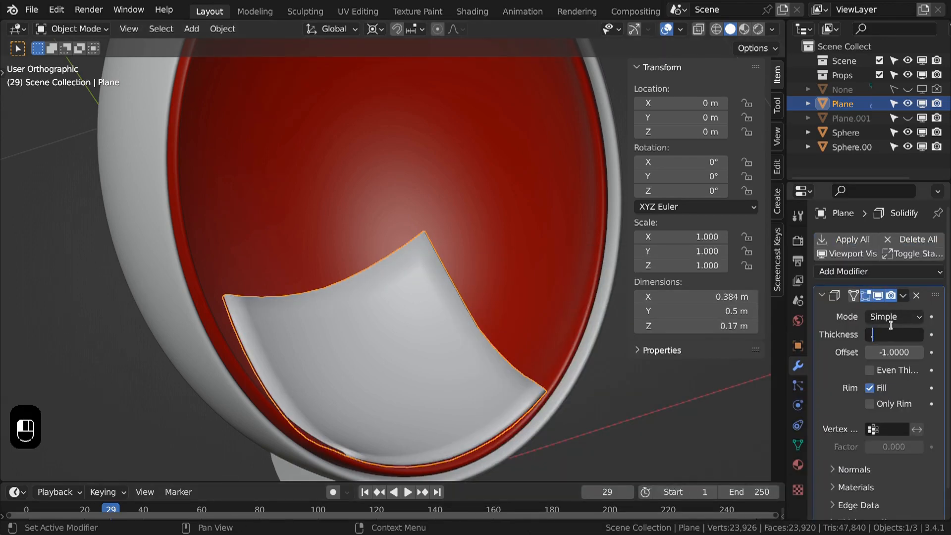
pyautogui.write('025')
pyautogui.press('Return')
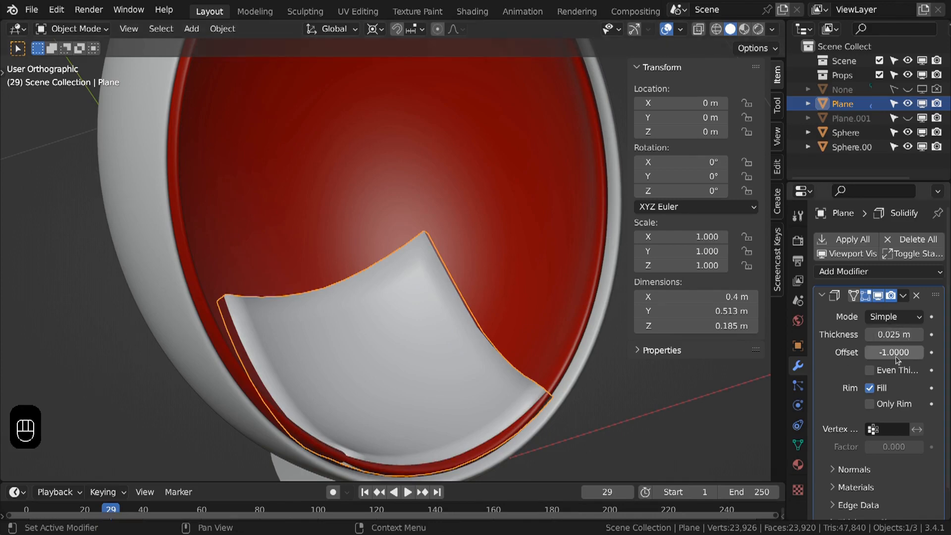
pyautogui.write('.5')
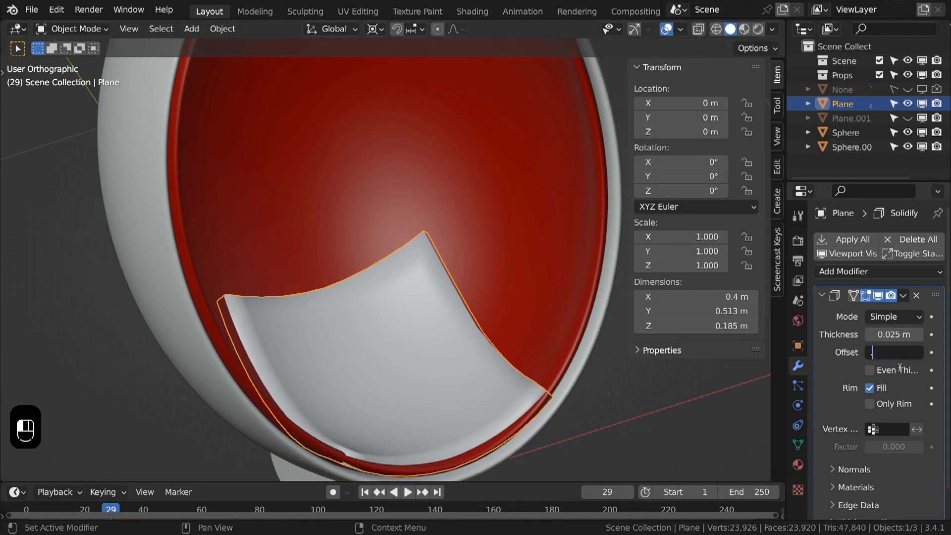
pyautogui.press('Return')
pyautogui.click(822, 296)
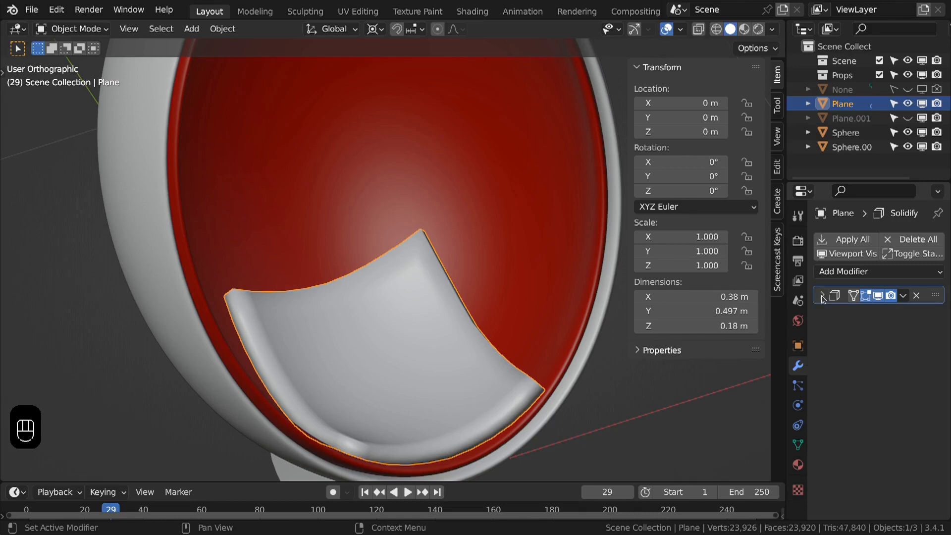
# - Add a Subdivision Surface modifier after the Solidify on the seat cushion and raise its viewport level to 2
pyautogui.click(841, 273)
pyautogui.click(679, 192)
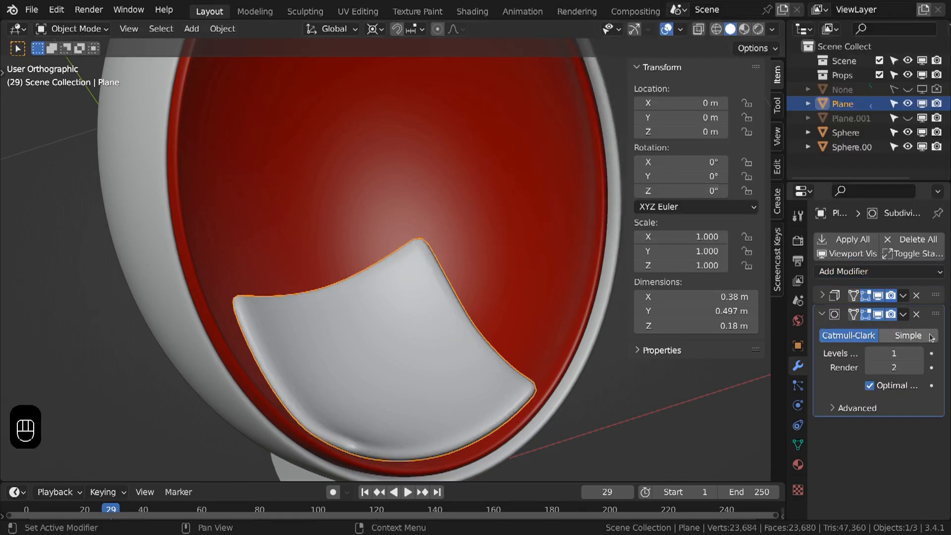
pyautogui.click(918, 355)
pyautogui.press('a')
pyautogui.press('a')
pyautogui.moveTo(505, 233); pyautogui.dragTo(484, 222, button='middle')
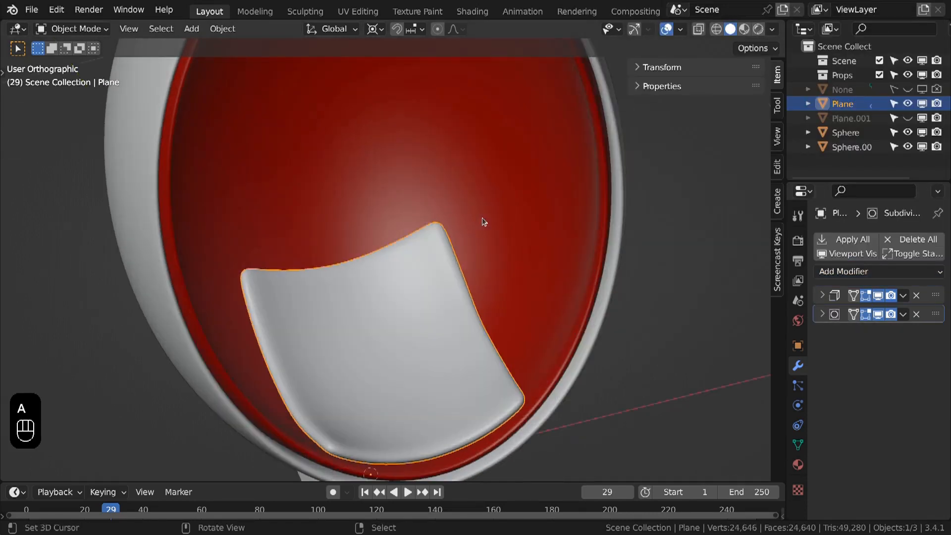
pyautogui.keyDown('shift'); pyautogui.moveTo(461, 382); pyautogui.dragTo(495, 453, button='middle'); pyautogui.keyUp('shift')
pyautogui.keyDown('shift'); pyautogui.moveTo(541, 428); pyautogui.dragTo(515, 331, button='middle'); pyautogui.keyUp('shift')
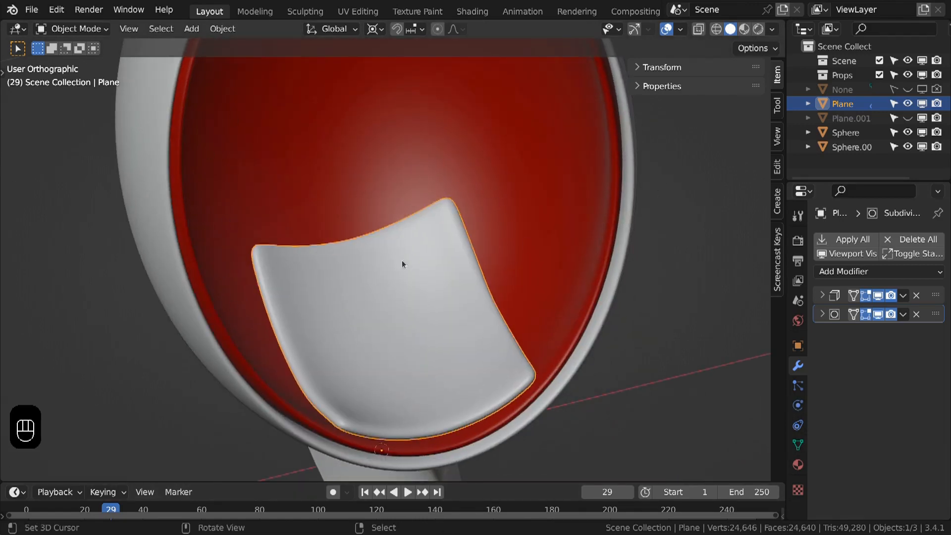
pyautogui.keyDown('shift'); pyautogui.moveTo(322, 59); pyautogui.dragTo(332, 144, button='middle'); pyautogui.keyUp('shift')
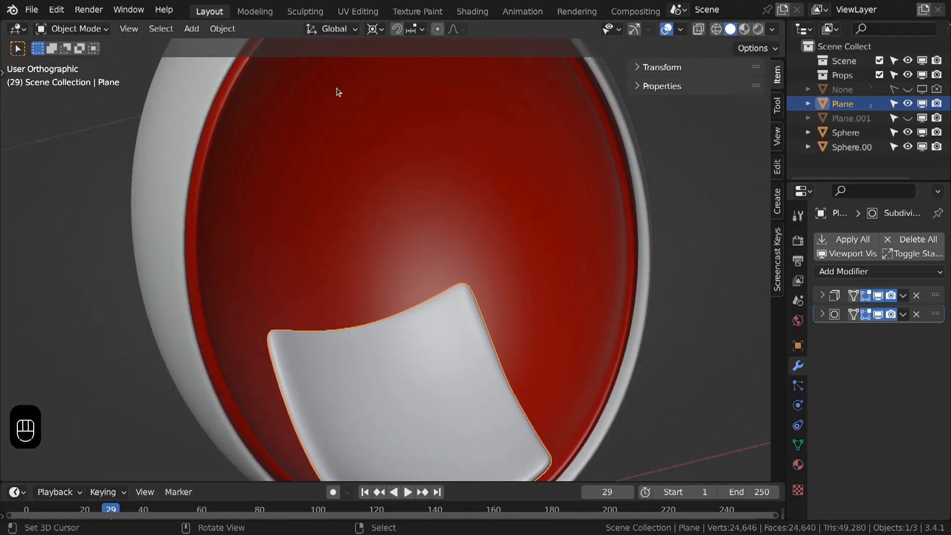
# - Add Collision physics to the seat cushion and set its softbody and cloth damping to 1.000 and outer thickness to 0.001
pyautogui.click(799, 405)
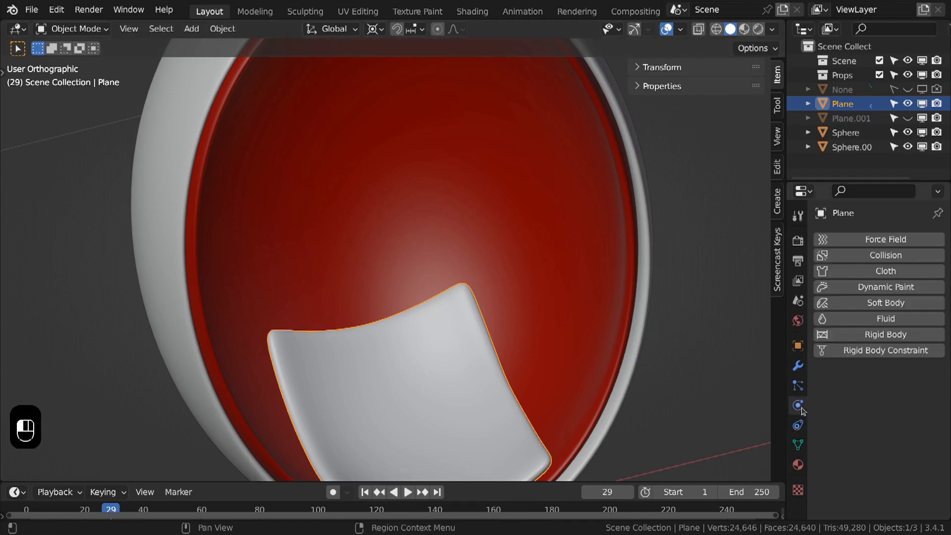
pyautogui.click(869, 259)
pyautogui.scroll(-5, 872, 278)
pyautogui.moveTo(889, 427); pyautogui.dragTo(928, 426)
pyautogui.doubleClick(898, 442)
pyautogui.write('0.001')
pyautogui.press('Return')
# - Set the seat cushion's softbody and cloth collision friction to 80 and turn off Single Sided
pyautogui.doubleClick(873, 474)
pyautogui.write('80')
pyautogui.press('Return')
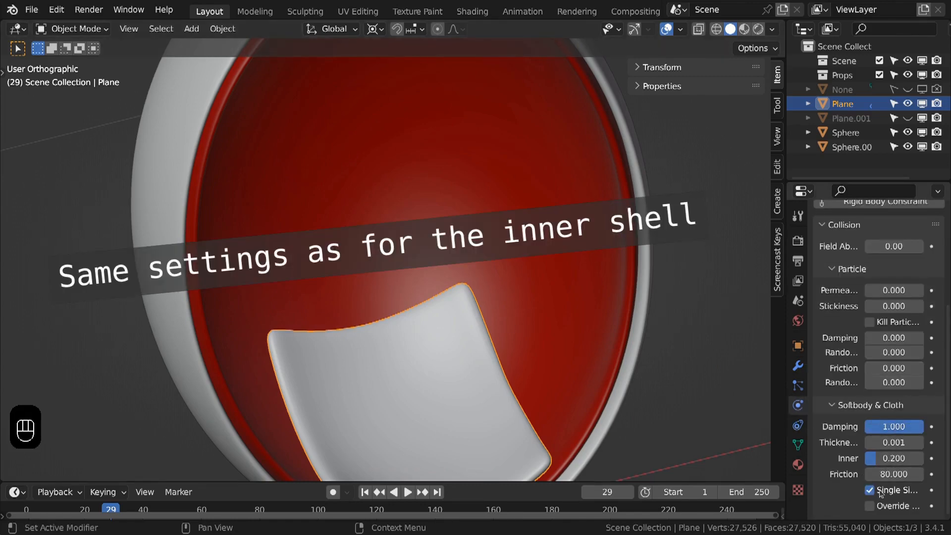
pyautogui.click(870, 490)
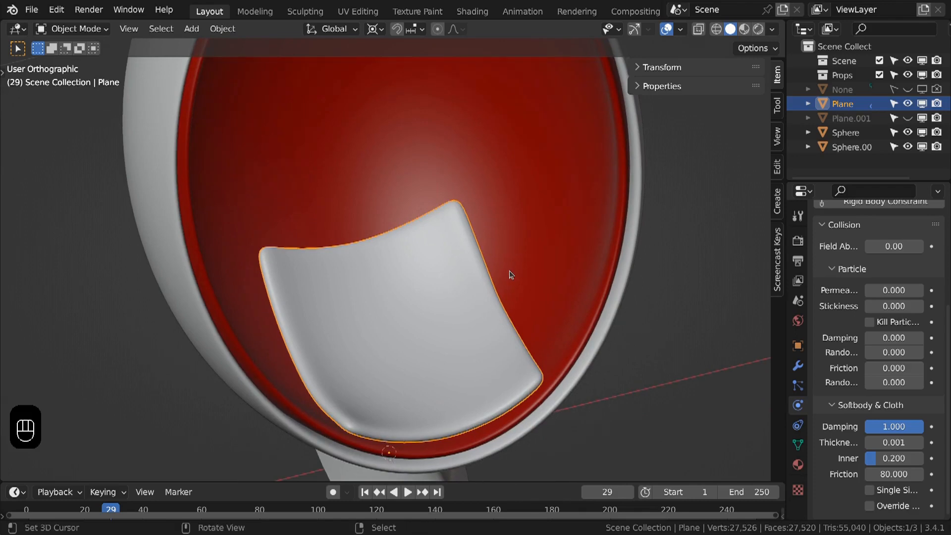
# - Unhide the second plane above the seat cushion and select only that plane
pyautogui.press('n')
pyautogui.hotkey('alt', 'h')
pyautogui.moveTo(546, 247); pyautogui.dragTo(480, 212, button='middle')
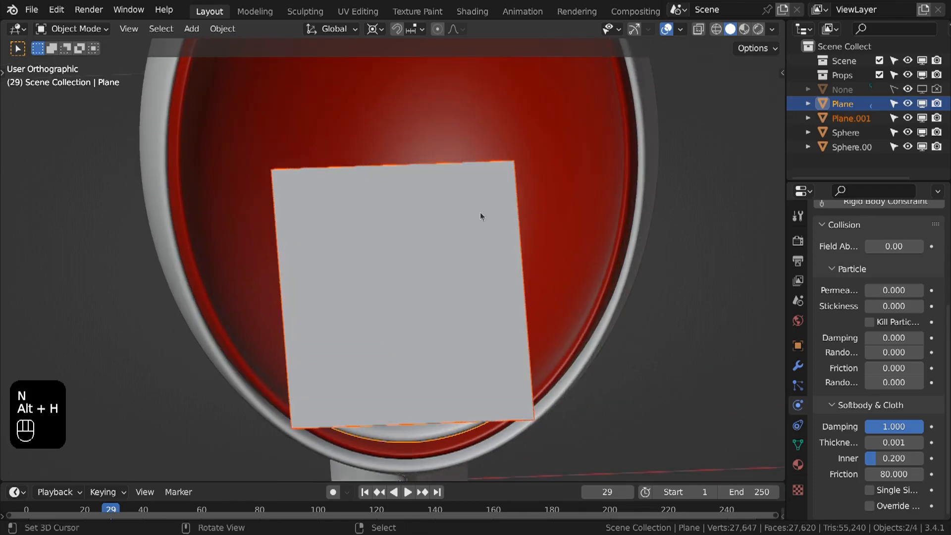
pyautogui.click(479, 208)
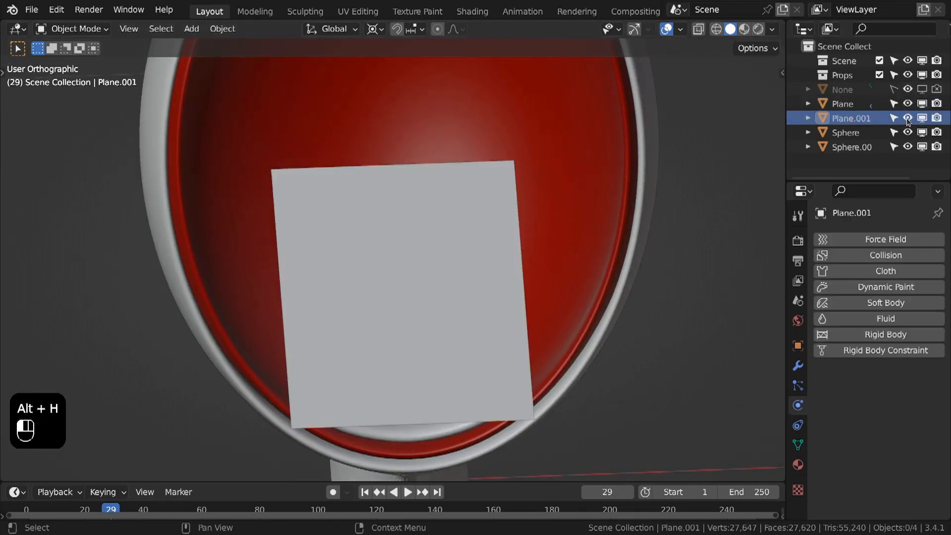
pyautogui.keyDown('shift'); pyautogui.moveTo(545, 162); pyautogui.dragTo(492, 236, button='middle'); pyautogui.keyUp('shift')
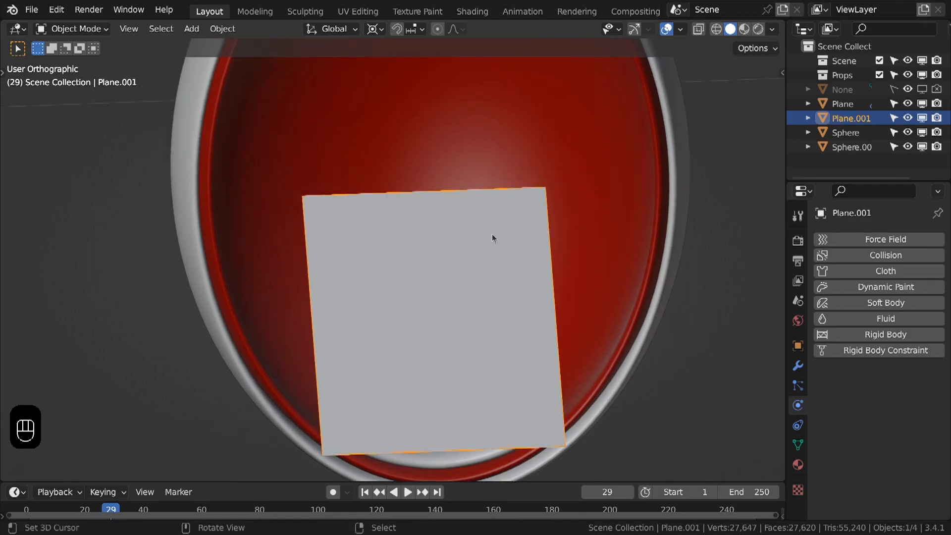
pyautogui.press('h')
pyautogui.hotkey('alt', 'h')
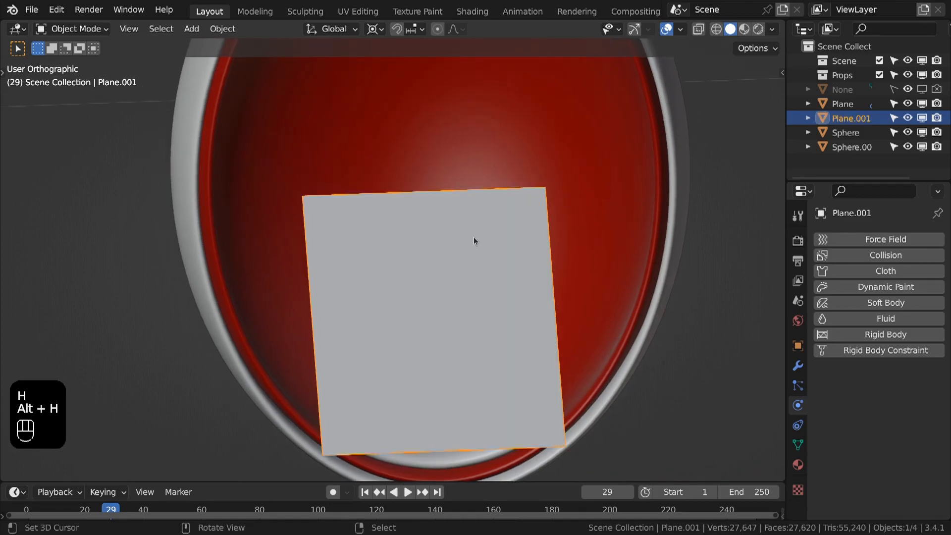
# - Open the second plane's mesh for editing, fully selected, with wireframe shading in the right side view
pyautogui.press('a')
pyautogui.keyDown('shift'); pyautogui.moveTo(411, 221); pyautogui.dragTo(447, 237, button='middle'); pyautogui.keyUp('shift')
pyautogui.click(447, 236)
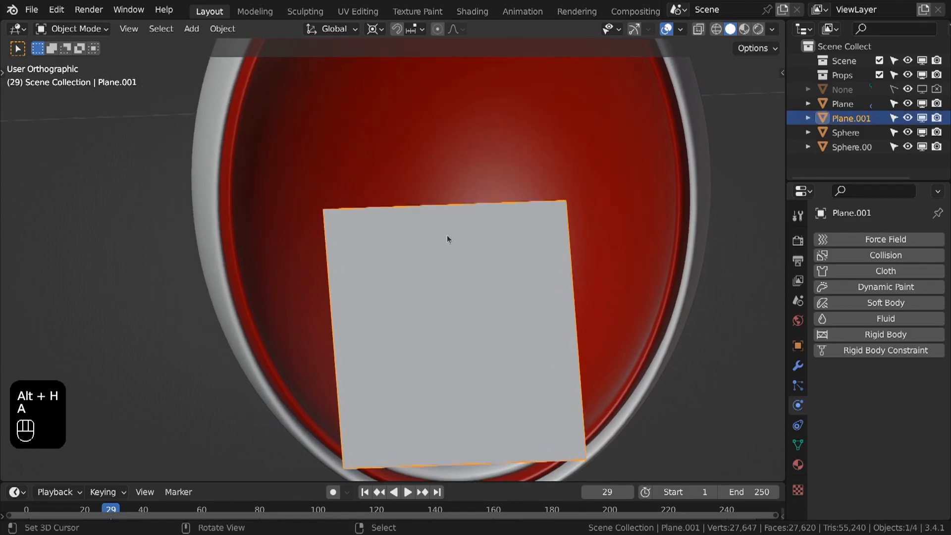
pyautogui.press('Tab')
pyautogui.scroll(-1, 447, 235)
pyautogui.press('KP_3')
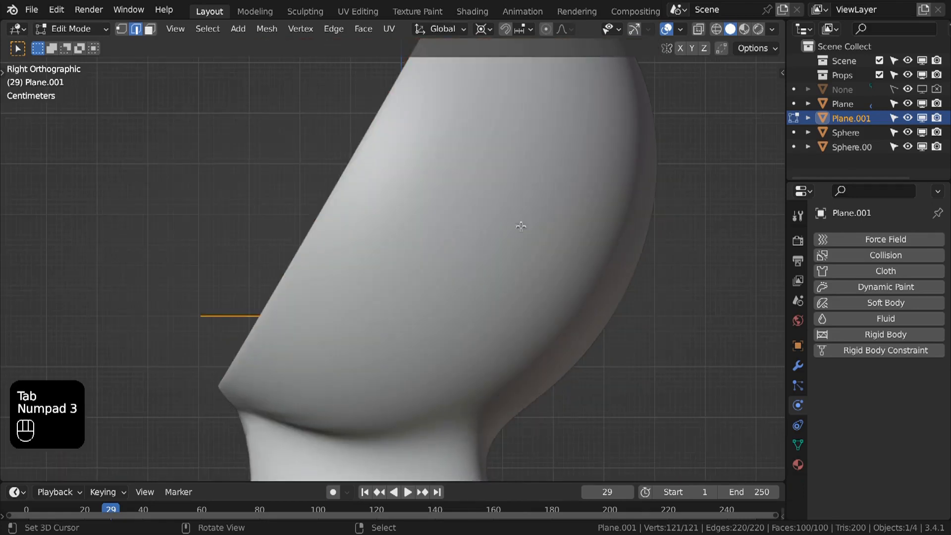
pyautogui.press('z')
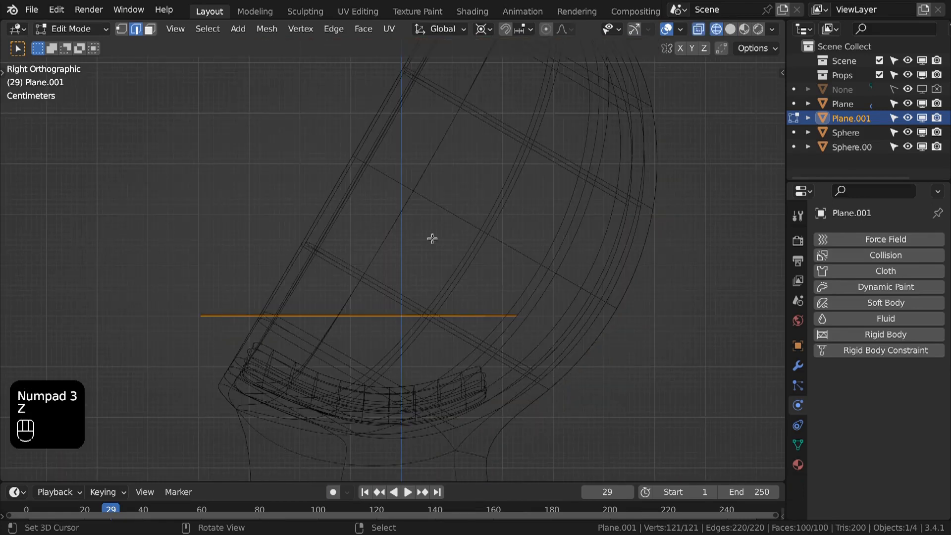
pyautogui.write('r85')
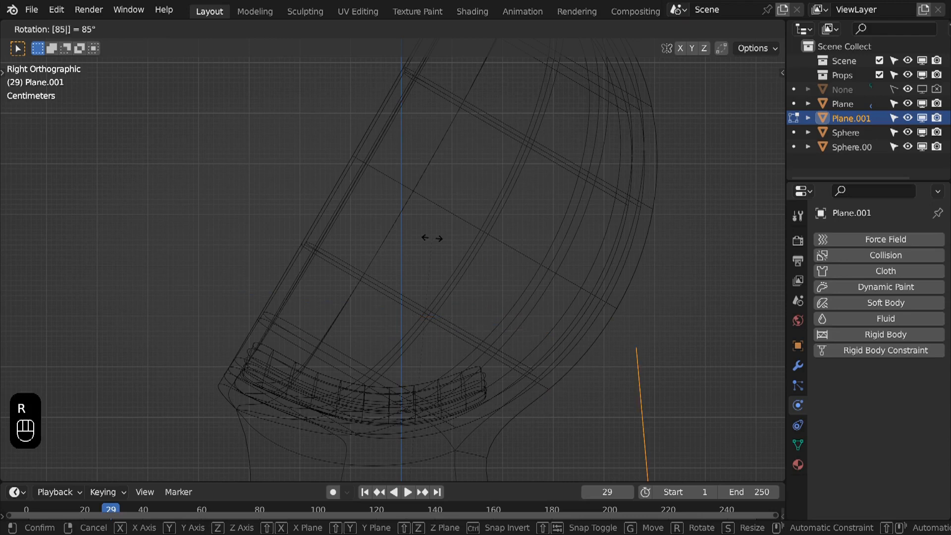
pyautogui.press('-')
pyautogui.press('Return')
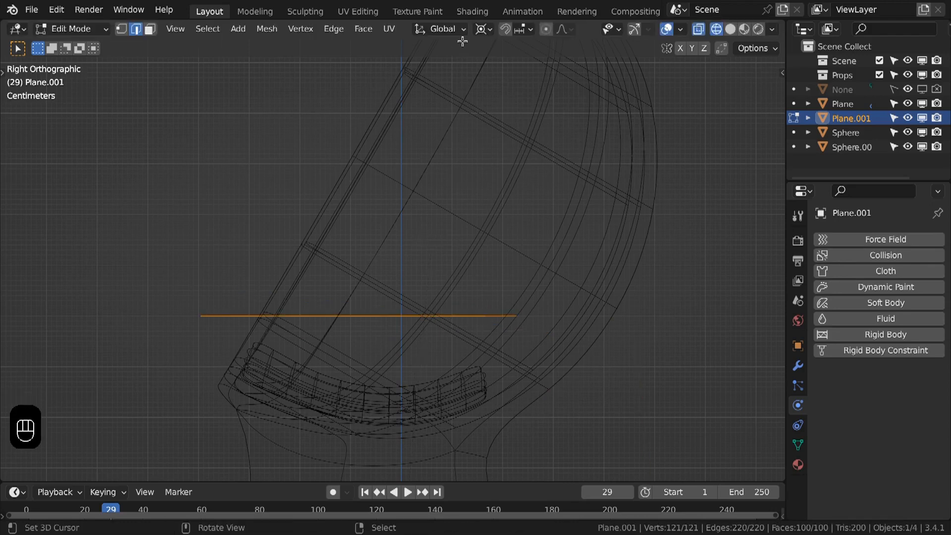
# - Change the pivot from the 3D cursor to the plane's own centre and rotate the plane's mesh by -80°
pyautogui.click(481, 28)
pyautogui.click(507, 94)
pyautogui.write('r90')
pyautogui.press('-')
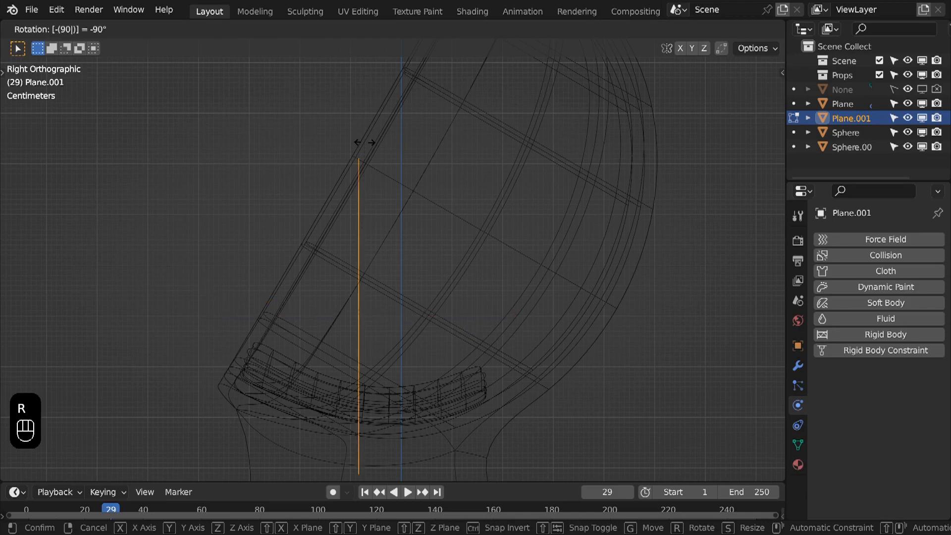
pyautogui.press('BackSpace')
pyautogui.press('BackSpace')
pyautogui.write('80')
pyautogui.press('Return')
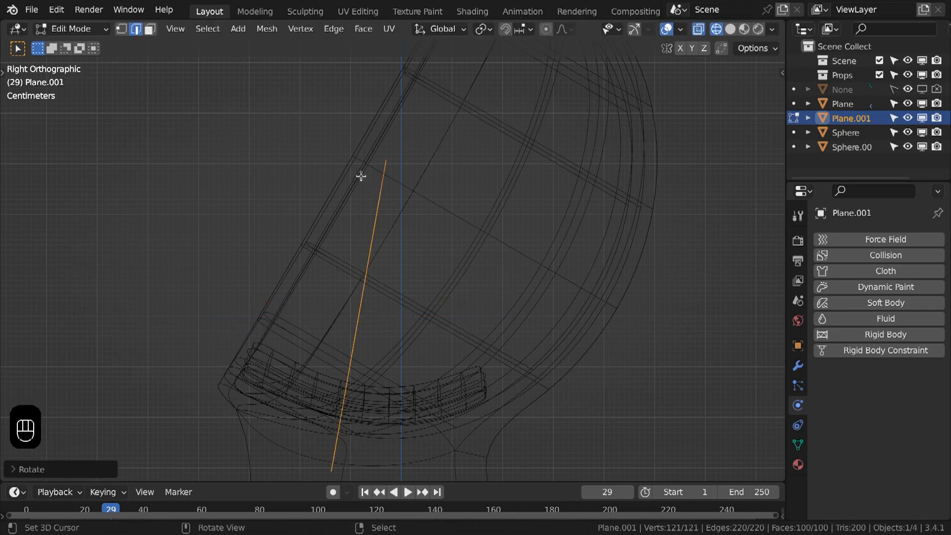
# - Move the tilted plane's mesh into the shell, just above the seat cushion's rear edge, and return to Object Mode
pyautogui.press('g')
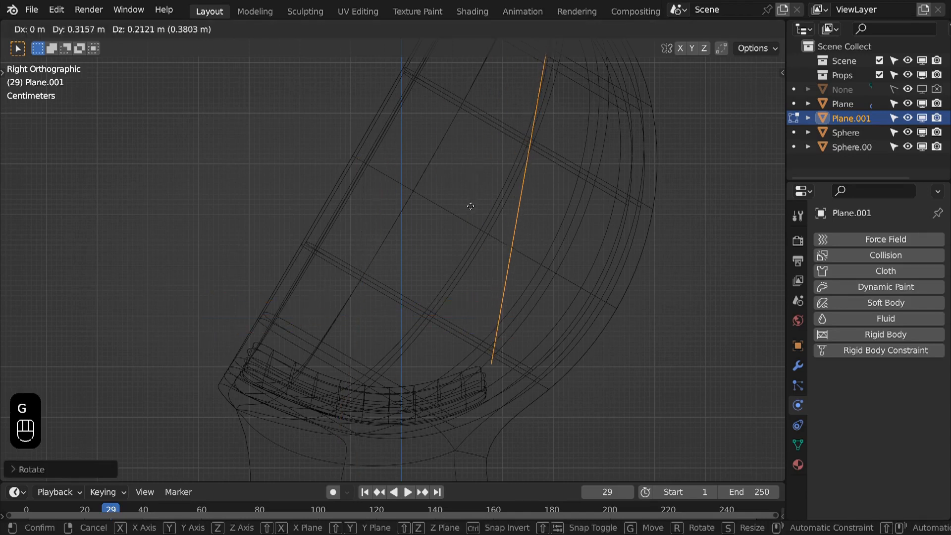
pyautogui.click(474, 201)
pyautogui.press('KP_1')
pyautogui.press('z')
pyautogui.moveTo(497, 239)
pyautogui.mouseDown(button='middle')
pyautogui.moveTo(524, 293)
pyautogui.moveTo(524, 324)
pyautogui.moveTo(540, 230)
pyautogui.moveTo(560, 238)
pyautogui.mouseUp(button='middle')
pyautogui.press('g')
pyautogui.press('Tab')
# - Add Cloth physics to the tilted back plane and enlarge the timeline, rewound to frame 0
pyautogui.click(886, 271)
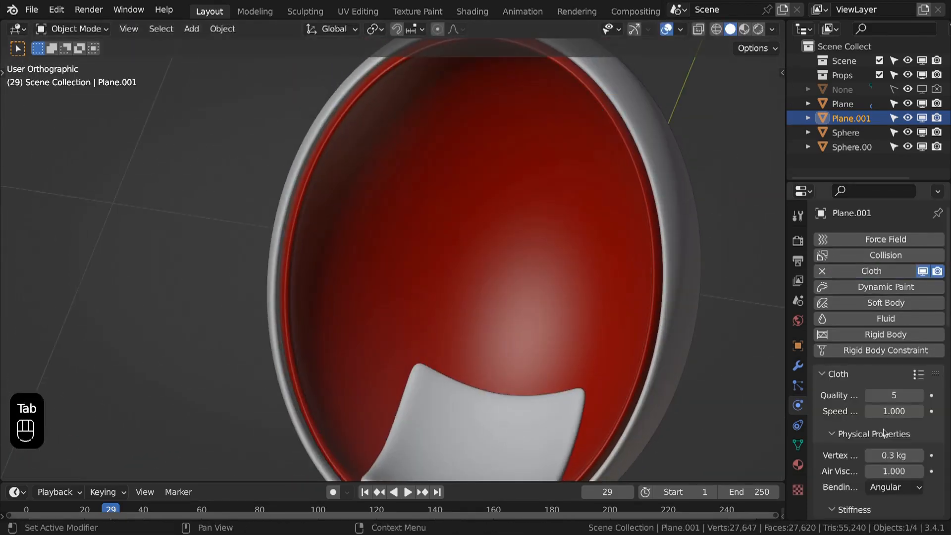
pyautogui.scroll(-10, 878, 358)
pyautogui.scroll(-4, 879, 358)
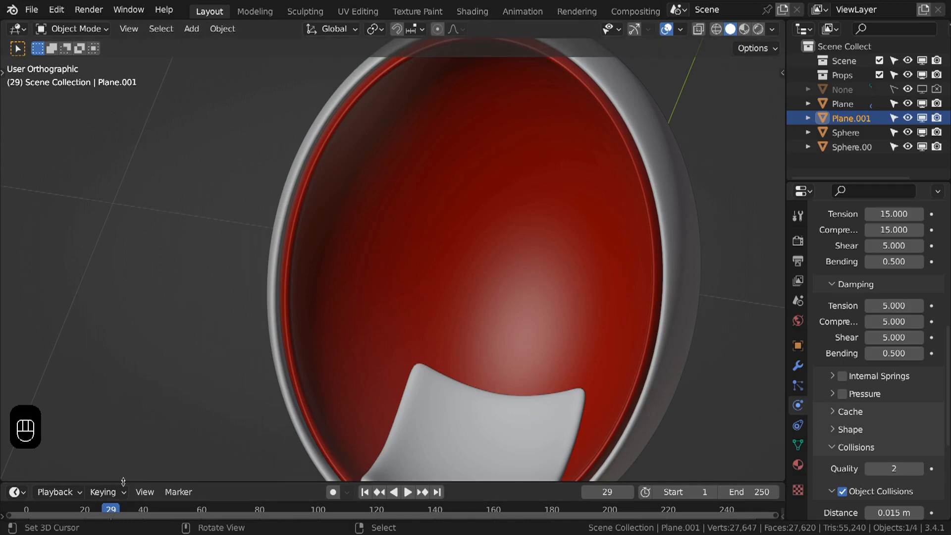
pyautogui.moveTo(124, 482); pyautogui.dragTo(124, 451)
pyautogui.click(27, 479)
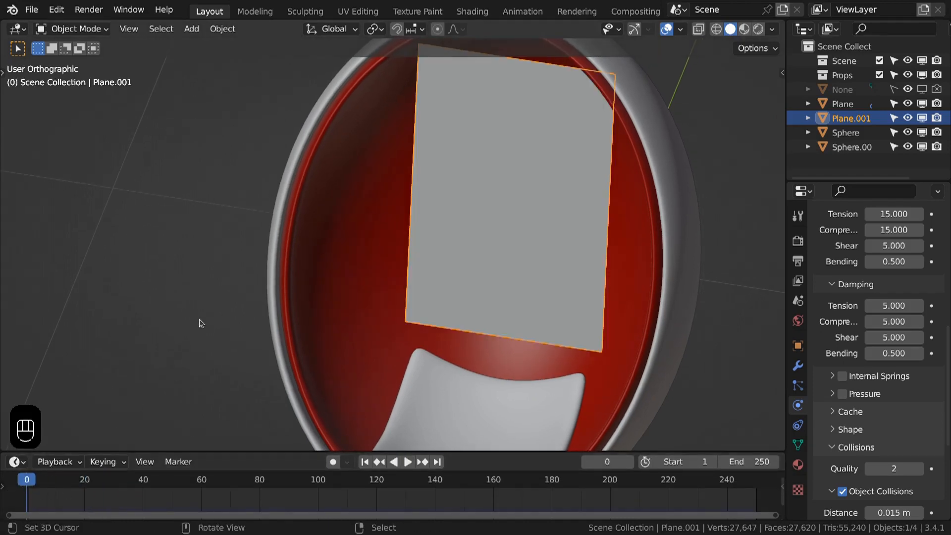
# - Step back and forth through the first frames of the back plane's cloth simulation, returning to frame 1
pyautogui.press('Right')
pyautogui.press('Right')
pyautogui.press('Right')
pyautogui.press('Right')
pyautogui.press('Right')
pyautogui.press('Right')
pyautogui.press('Left')
pyautogui.press('Left')
pyautogui.press('Left')
pyautogui.press('Left')
pyautogui.press('Left')
pyautogui.press('Left')
pyautogui.press('Left')
pyautogui.press('Left')
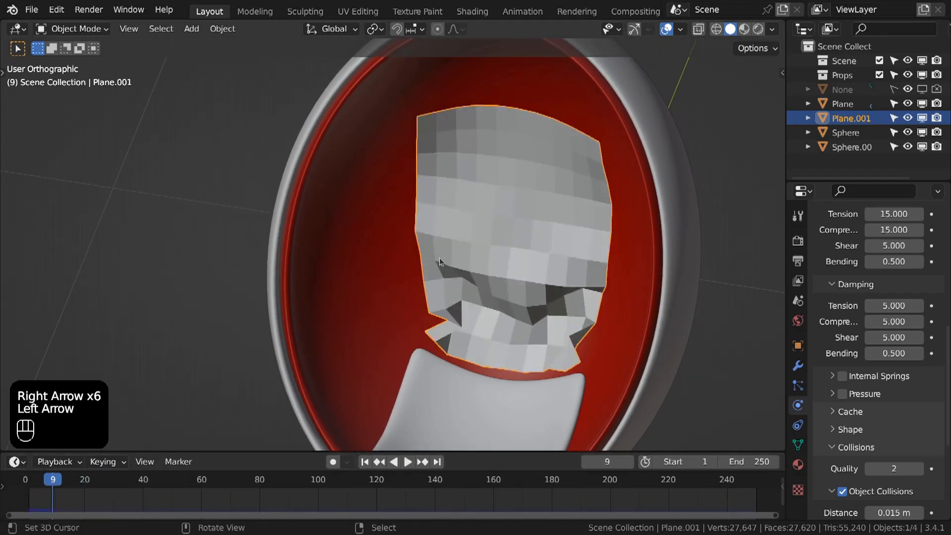
pyautogui.press('Right')
pyautogui.press('Right')
pyautogui.press('Left')
pyautogui.press('Left')
pyautogui.press('Right')
pyautogui.press('Right')
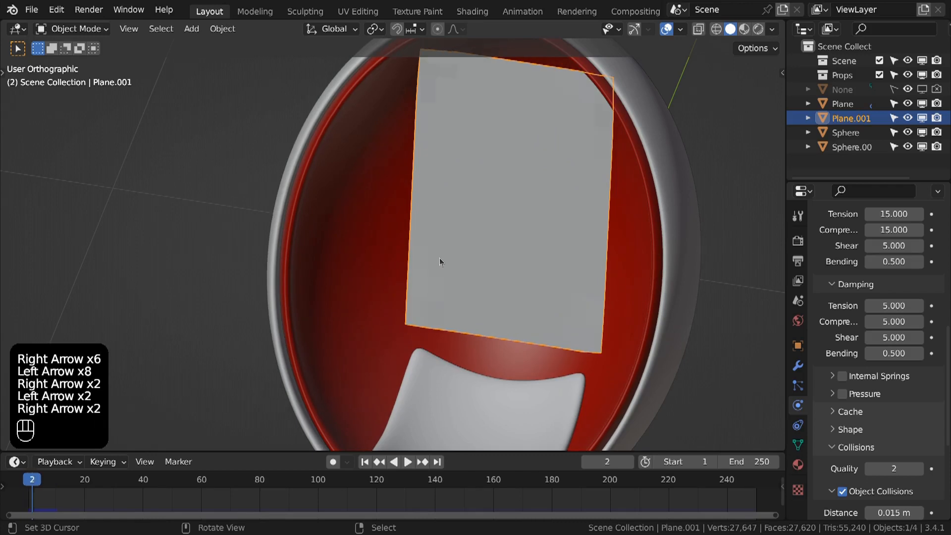
pyautogui.press('Left')
pyautogui.press('Right')
pyautogui.press('Left')
pyautogui.press('Right')
pyautogui.press('Left')
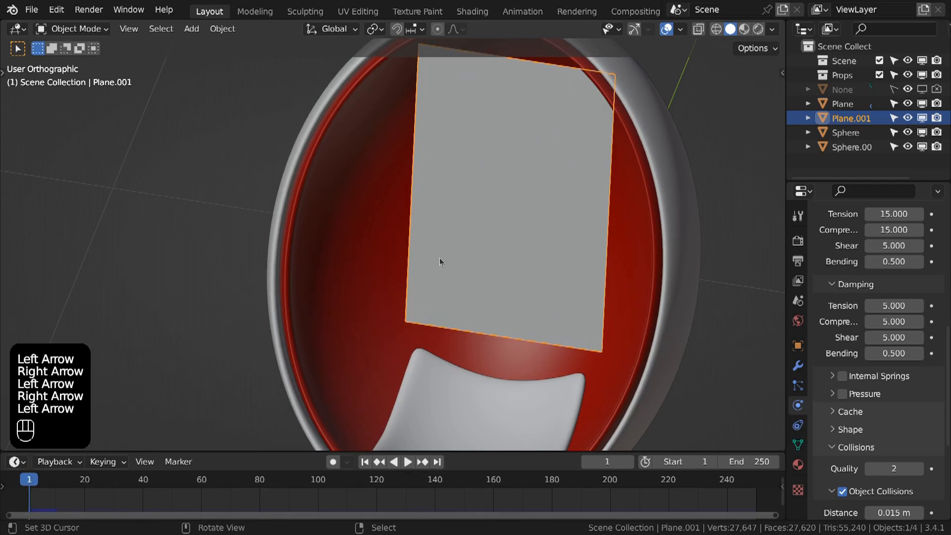
pyautogui.press('Left')
pyautogui.press('Right')
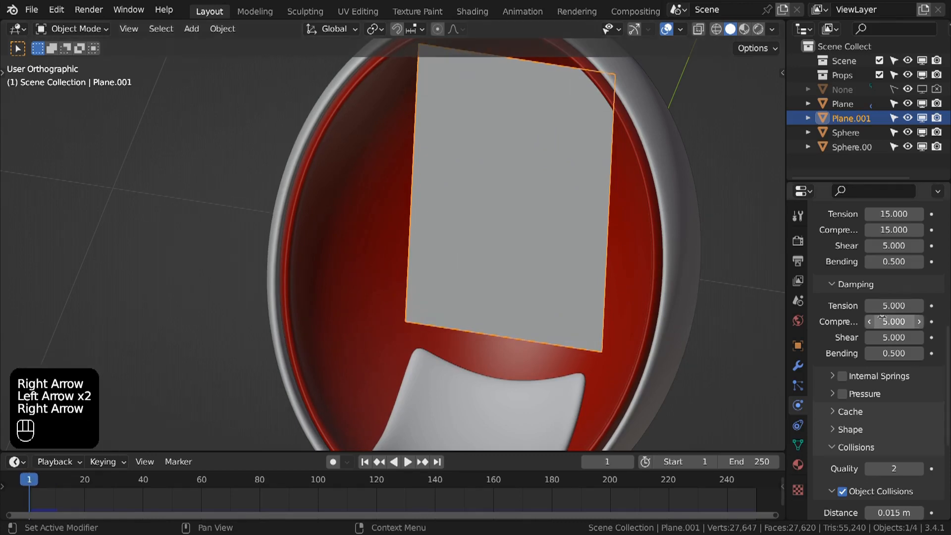
# - Set the back plane's cloth stiffness to 100 for tension and 1 for compression and shear
pyautogui.scroll(5, 872, 312)
pyautogui.moveTo(892, 333); pyautogui.dragTo(891, 365)
pyautogui.write('1')
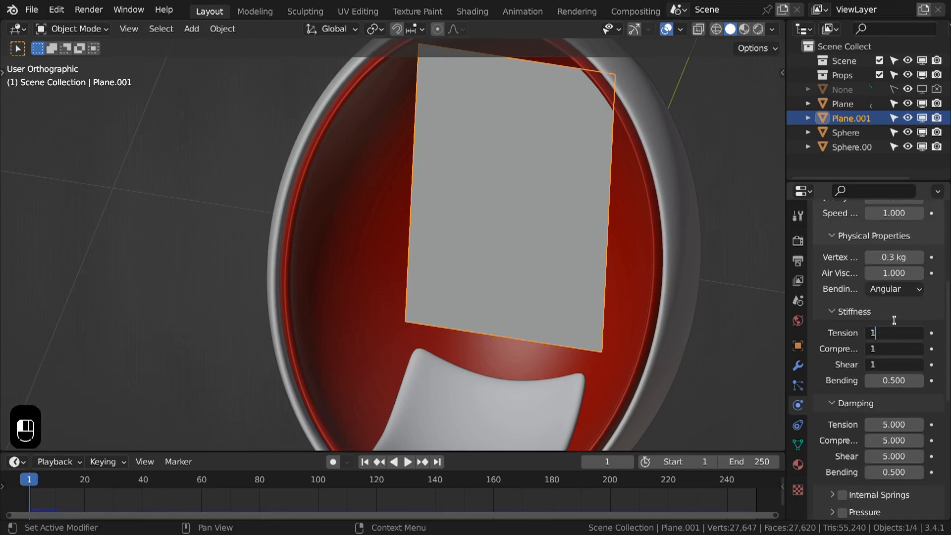
pyautogui.press('Return')
pyautogui.click(896, 332)
pyautogui.write('1')
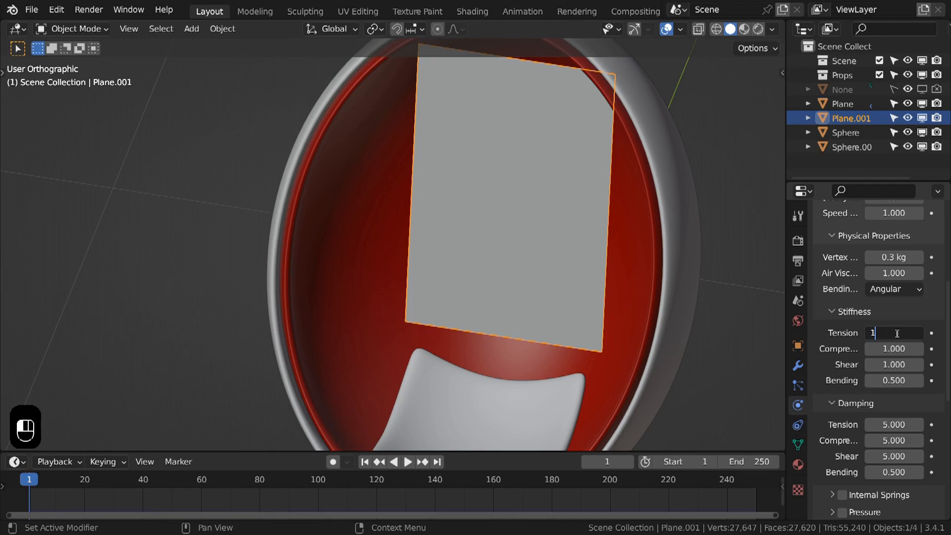
pyautogui.write('00')
pyautogui.click(893, 382)
pyautogui.click(893, 382)
pyautogui.click(875, 389)
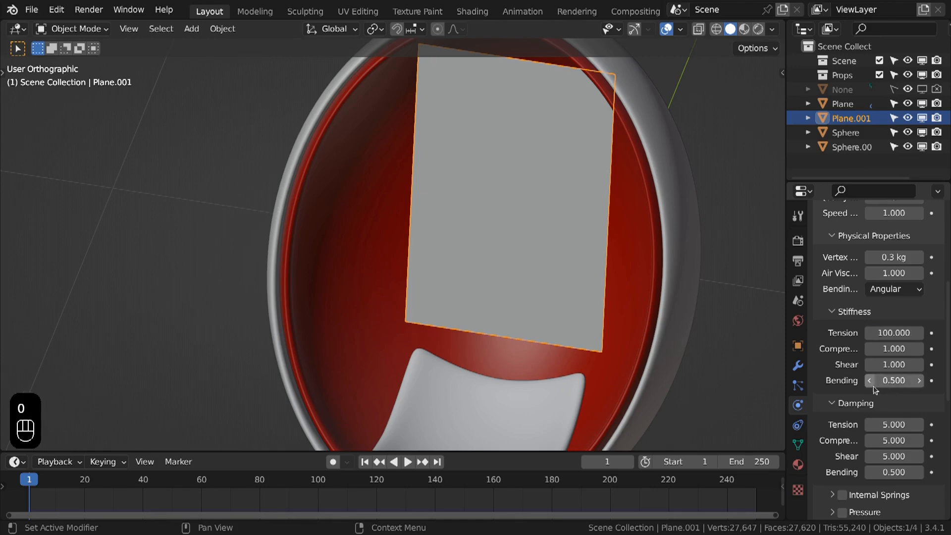
pyautogui.moveTo(887, 332); pyautogui.dragTo(887, 381)
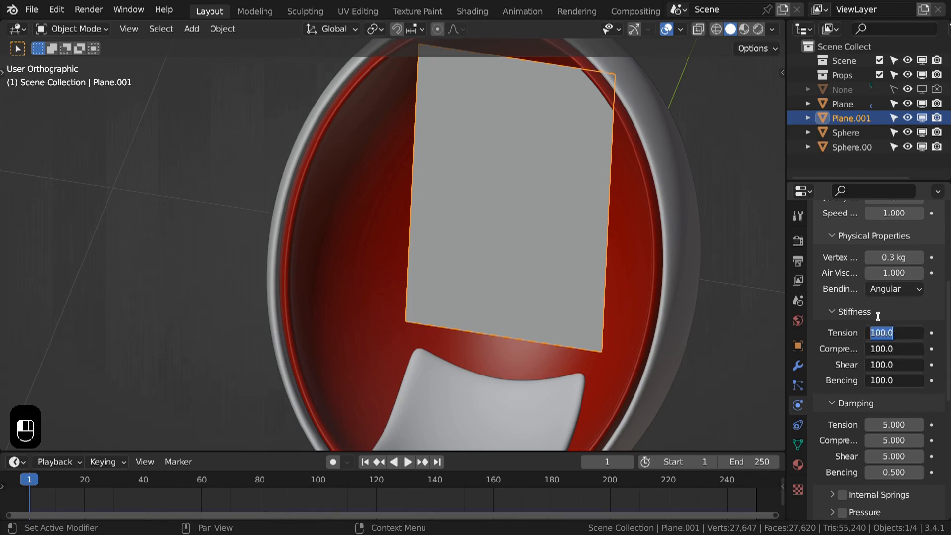
pyautogui.press('Escape')
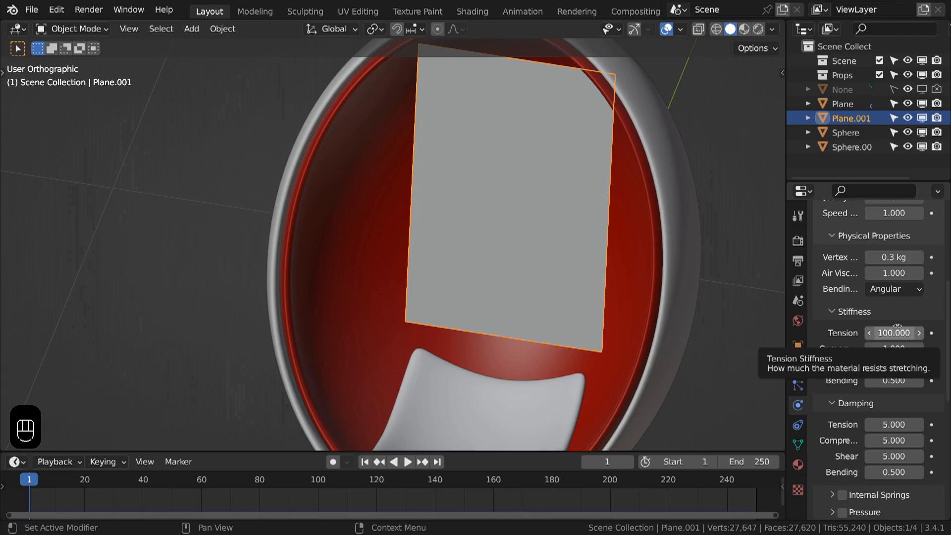
pyautogui.moveTo(887, 333); pyautogui.dragTo(887, 366)
pyautogui.press('Escape')
pyautogui.moveTo(887, 332)
pyautogui.mouseDown()
pyautogui.moveTo(887, 365)
pyautogui.moveTo(888, 327)
pyautogui.mouseUp()
pyautogui.press('Escape')
pyautogui.press('Escape')
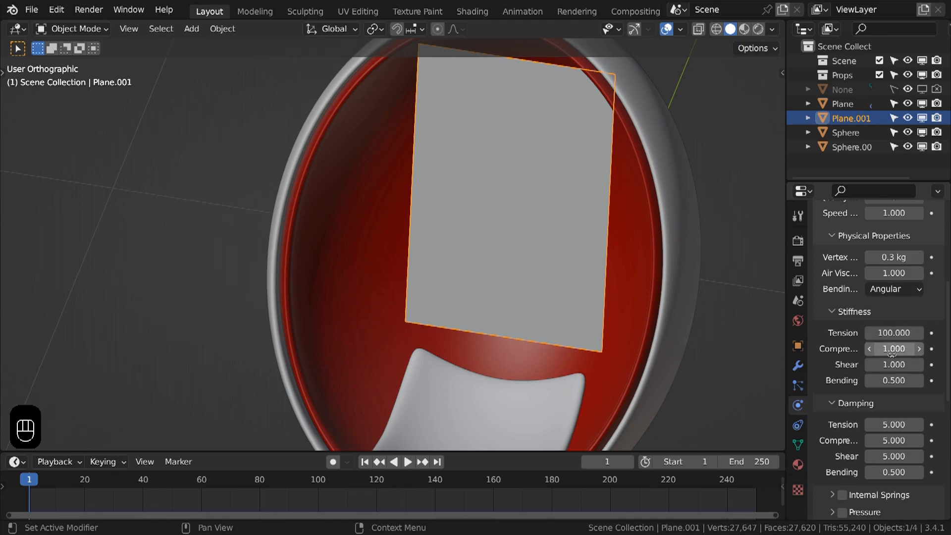
# - Set the cloth's bending stiffness to 20, its tension, compression and shear damping to 20, and its bending damping to 1
pyautogui.click(895, 377)
pyautogui.write('20')
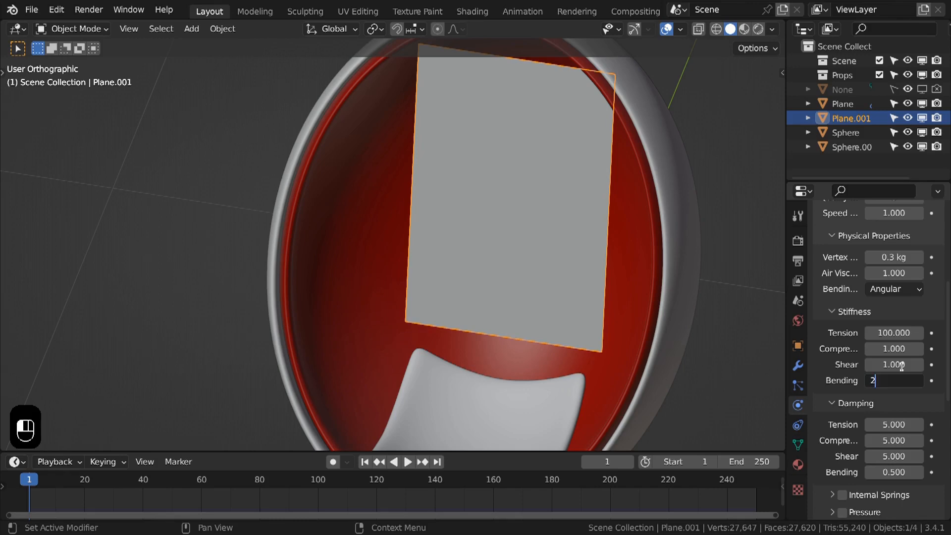
pyautogui.press('Return')
pyautogui.scroll(-5, 887, 337)
pyautogui.moveTo(886, 325)
pyautogui.mouseDown()
pyautogui.moveTo(887, 357)
pyautogui.moveTo(890, 325)
pyautogui.mouseUp()
pyautogui.write('20')
pyautogui.press('Return')
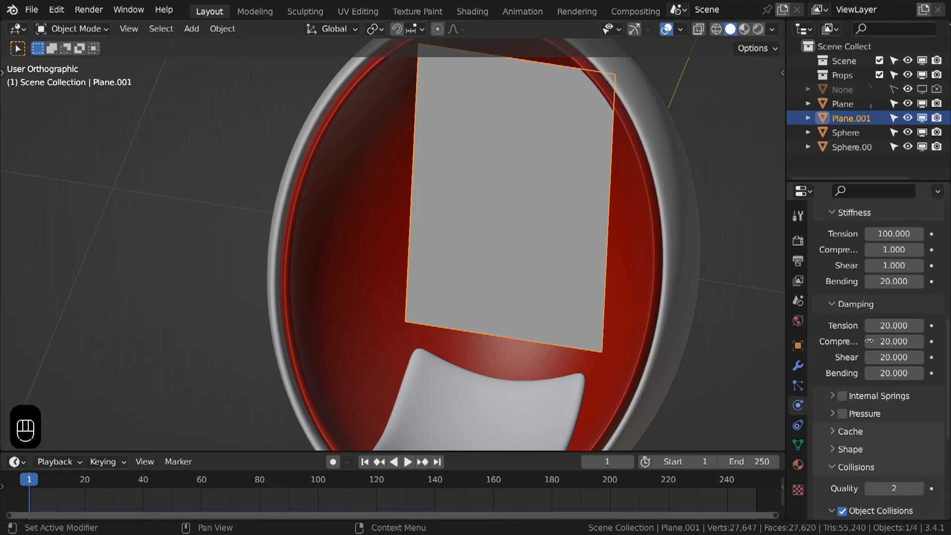
pyautogui.click(897, 374)
pyautogui.write('1')
pyautogui.press('Return')
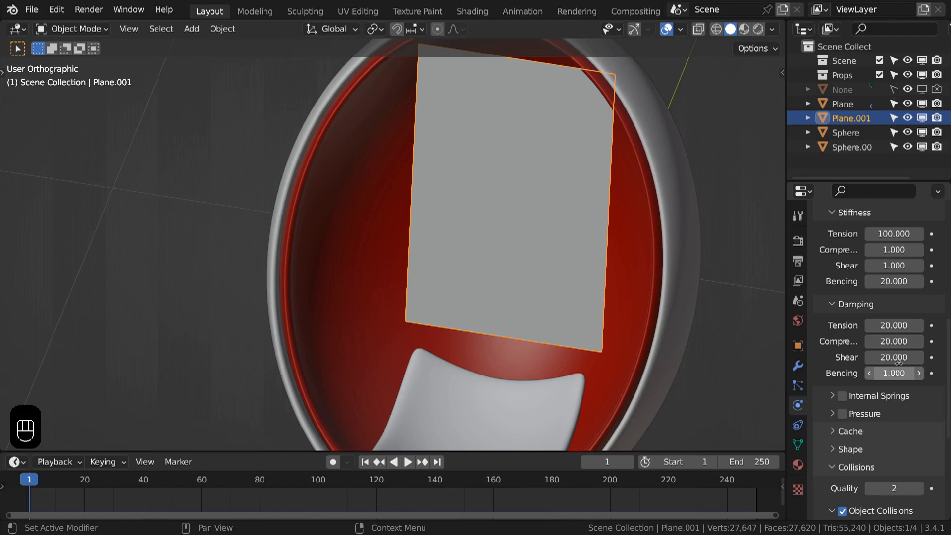
# - Set the cloth's collision quality to 4, object collision distance to 0.005 m and impulse clamping to 1
pyautogui.scroll(-10, 899, 347)
pyautogui.click(899, 290)
pyautogui.write('4')
pyautogui.press('Return')
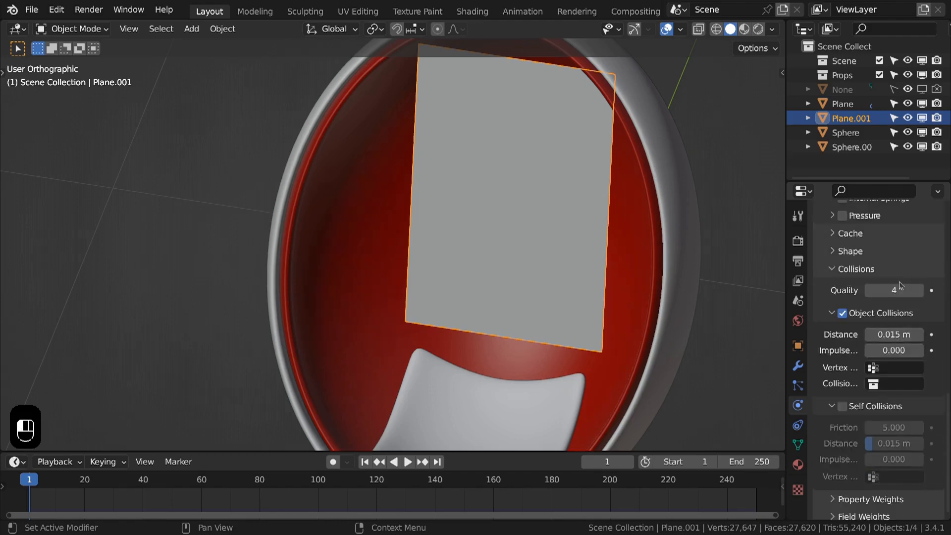
pyautogui.click(889, 334)
pyautogui.write('0.005')
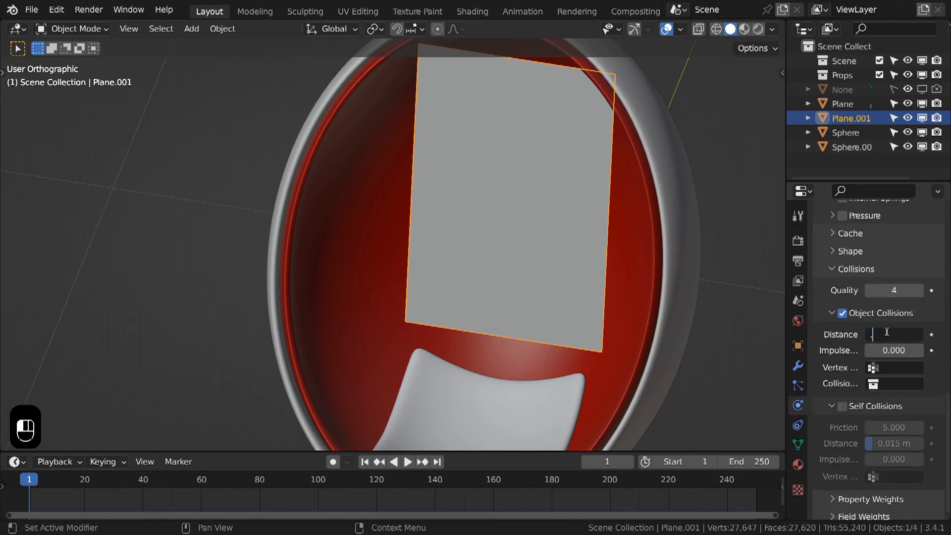
pyautogui.press('Return')
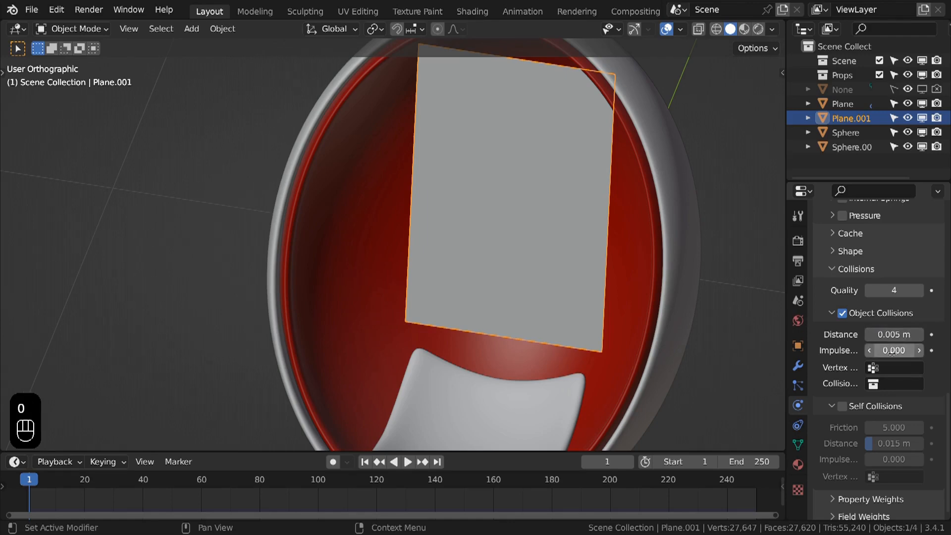
pyautogui.click(898, 348)
pyautogui.write('1')
pyautogui.press('Return')
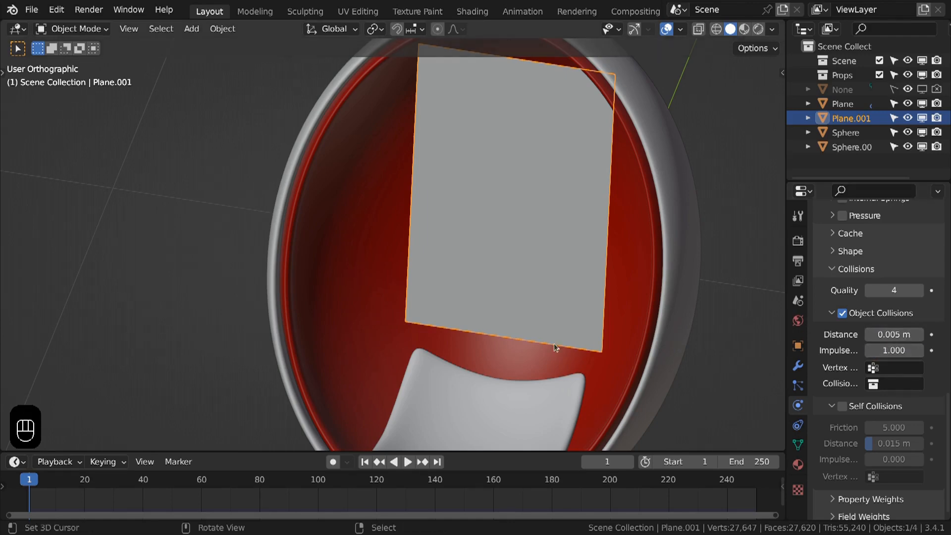
# - Test the back plane's cloth simulation and set its Quality Steps to 10
pyautogui.hotkey('alt', 'a')
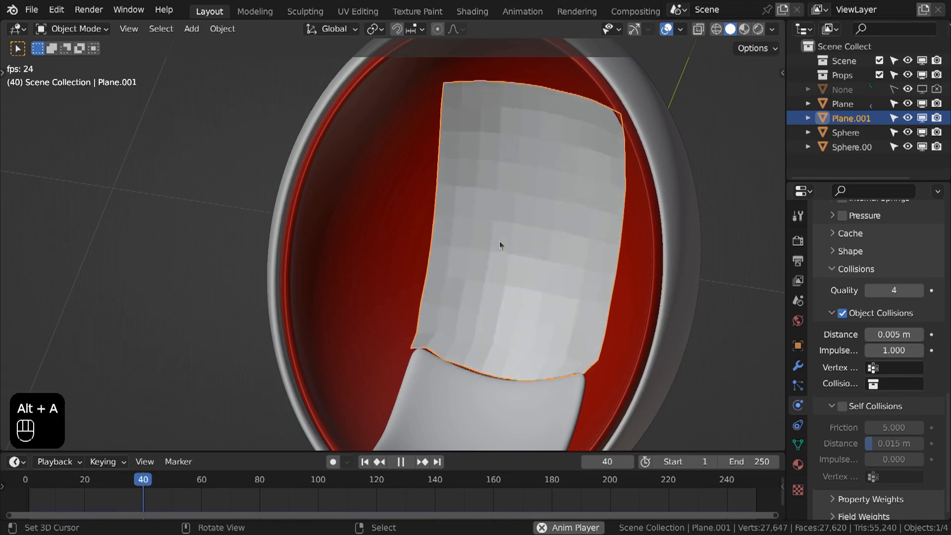
pyautogui.click(660, 290)
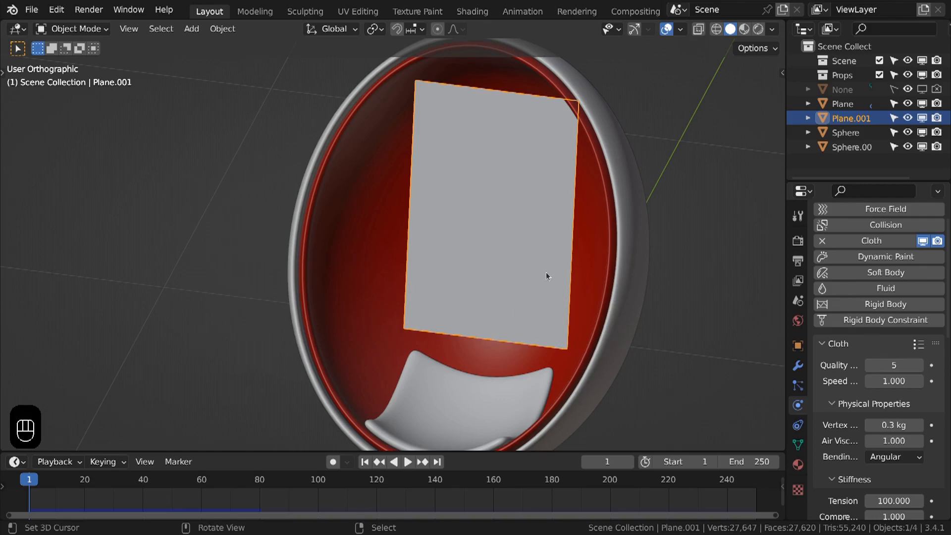
pyautogui.click(887, 366)
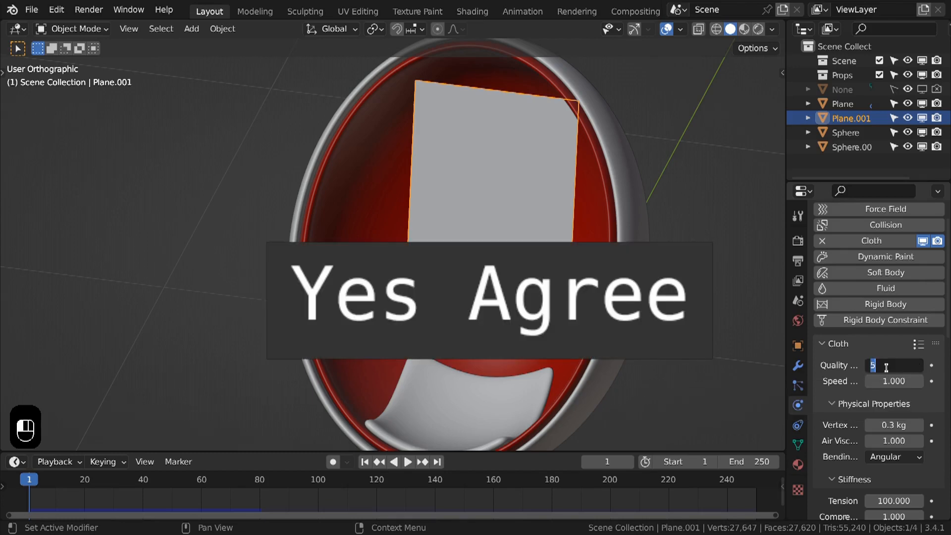
pyautogui.write('10')
pyautogui.press('Return')
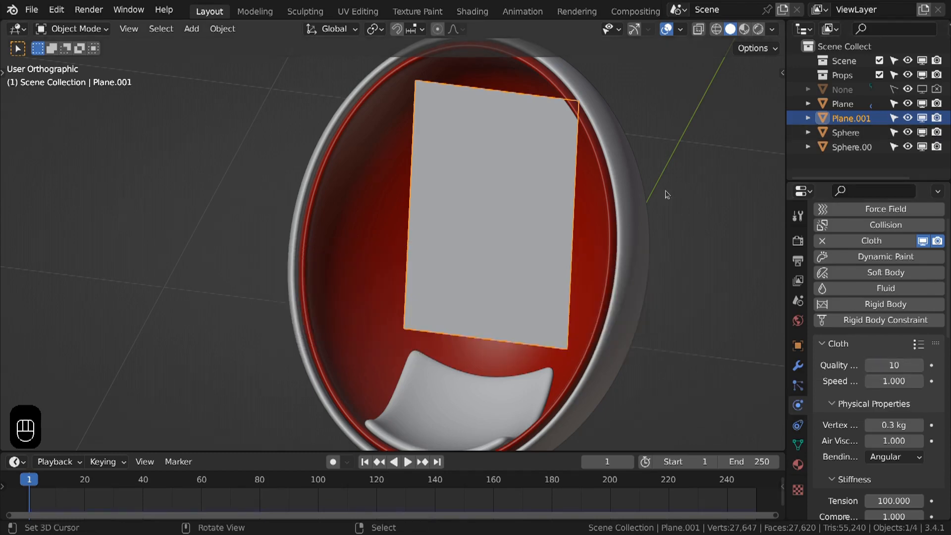
# - Run the back plane's cloth simulation again, stop it at frame 49 and select the draped plane
pyautogui.hotkey('alt', 'a')
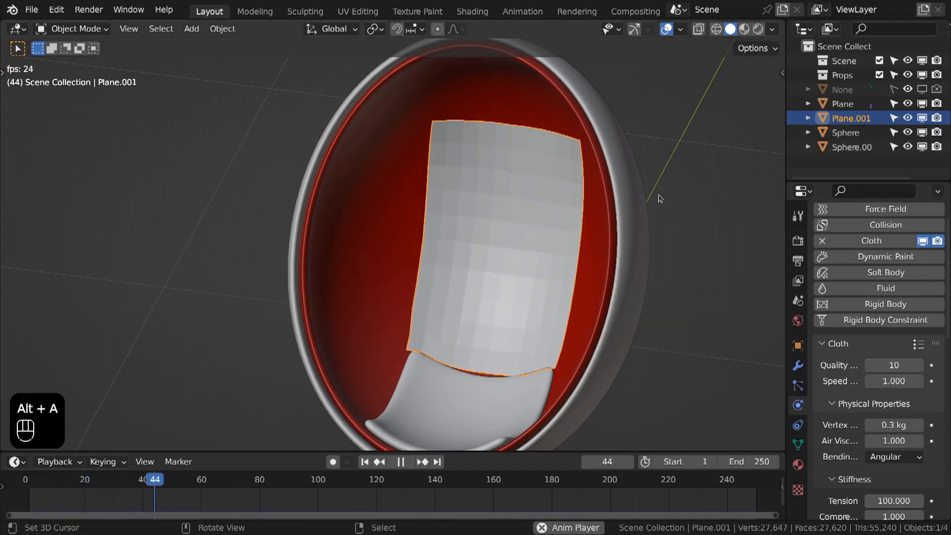
pyautogui.hotkey('alt', 'a')
pyautogui.moveTo(366, 165); pyautogui.dragTo(513, 177, button='middle')
pyautogui.press('a')
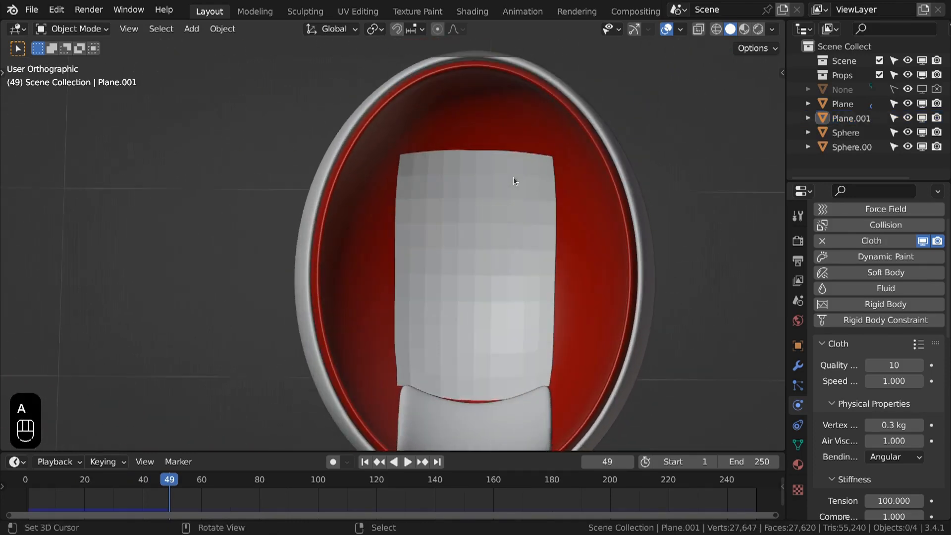
pyautogui.click(504, 183)
pyautogui.moveTo(403, 222); pyautogui.dragTo(523, 310, button='middle')
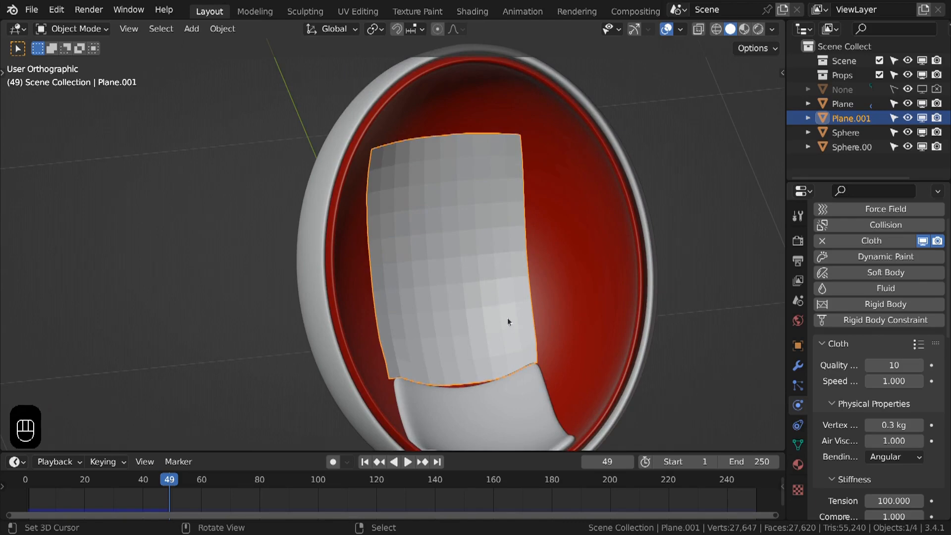
# - Apply the draped back plane's cloth modifier and copy the seat cushion's modifiers onto it
pyautogui.click(798, 365)
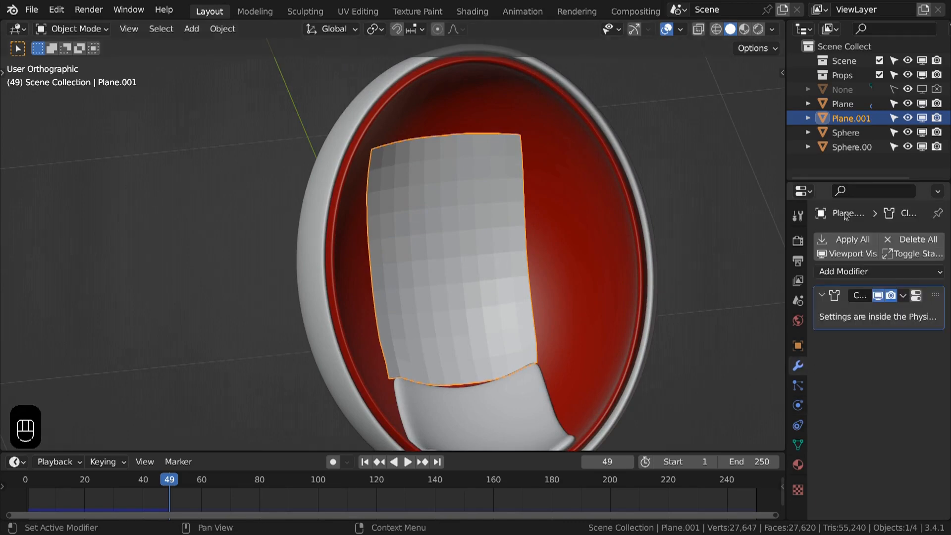
pyautogui.click(847, 240)
pyautogui.keyDown('shift'); pyautogui.moveTo(471, 294); pyautogui.dragTo(488, 253, button='middle'); pyautogui.keyUp('shift')
pyautogui.keyDown('shift'); pyautogui.click(521, 367); pyautogui.keyUp('shift')
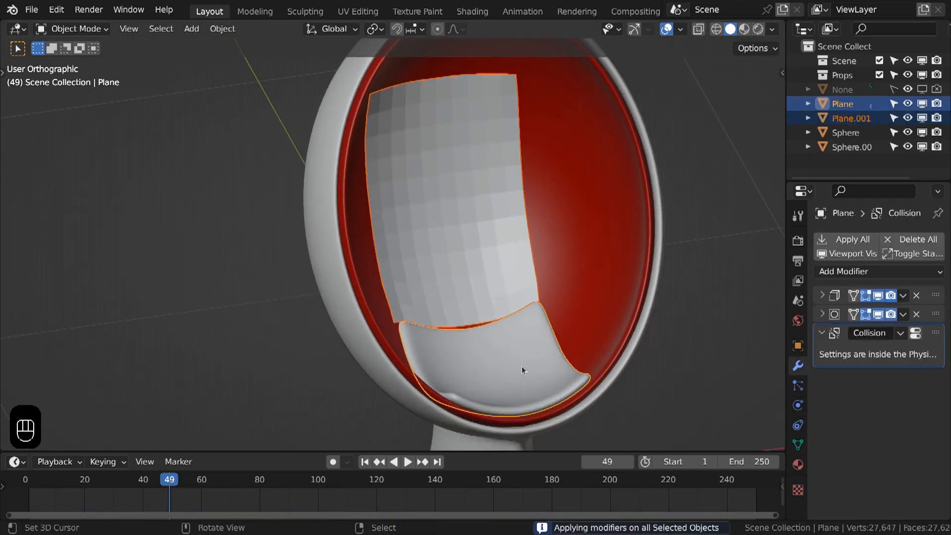
pyautogui.hotkey('ctrl', 'l')
pyautogui.click(524, 368)
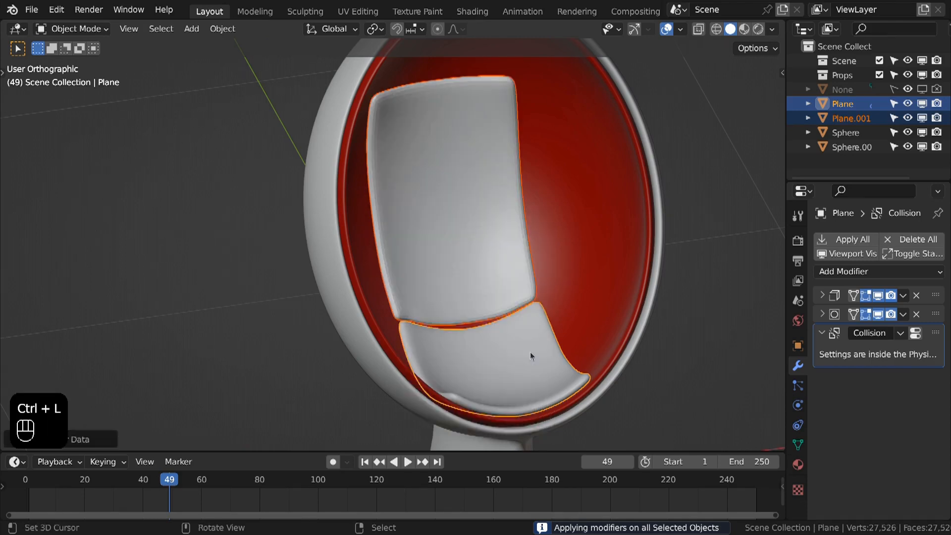
# - Shade the back cushion smooth
pyautogui.scroll(2, 584, 316)
pyautogui.click(548, 200)
pyautogui.keyDown('shift'); pyautogui.moveTo(545, 218); pyautogui.dragTo(555, 317, button='middle'); pyautogui.keyUp('shift')
pyautogui.press('z')
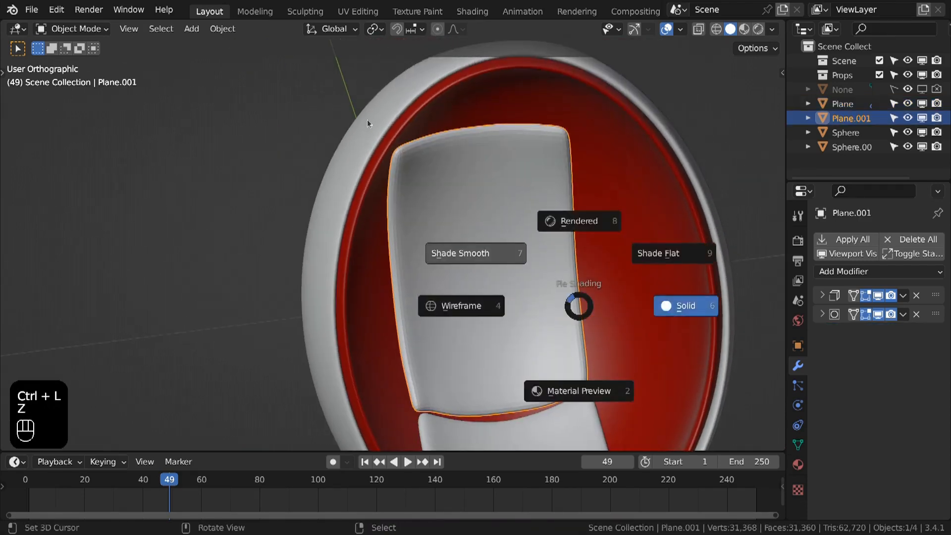
pyautogui.click(368, 121)
# - Check the whole chair with nothing selected and save the file
pyautogui.scroll(-4, 468, 211)
pyautogui.press('a')
pyautogui.press('Home')
pyautogui.moveTo(466, 239); pyautogui.dragTo(373, 216, button='middle')
pyautogui.scroll(1, 373, 221)
pyautogui.press('a')
pyautogui.press('a')
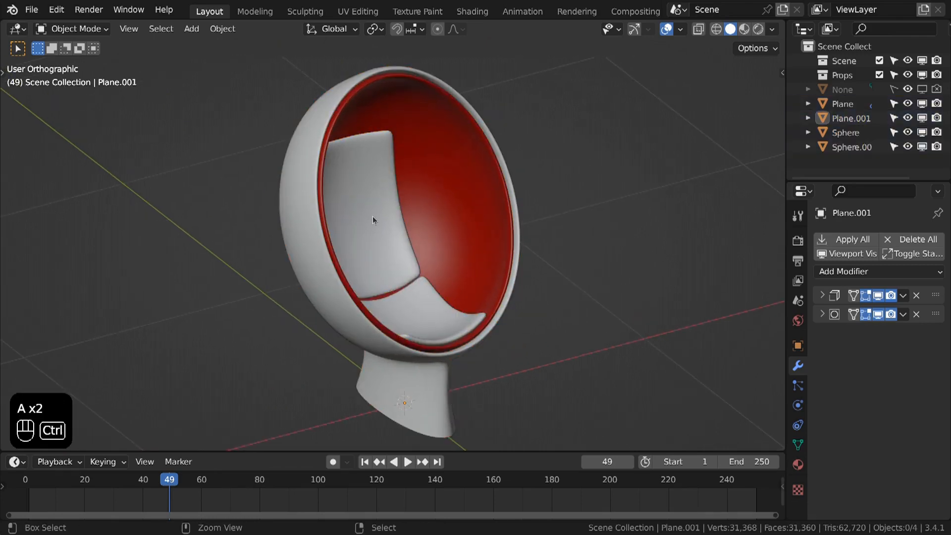
pyautogui.hotkey('ctrl', 's')
# - Remove the collision physics from the red inner shell and the seat cushion
pyautogui.moveTo(292, 212); pyautogui.dragTo(375, 183, button='middle')
pyautogui.click(446, 170)
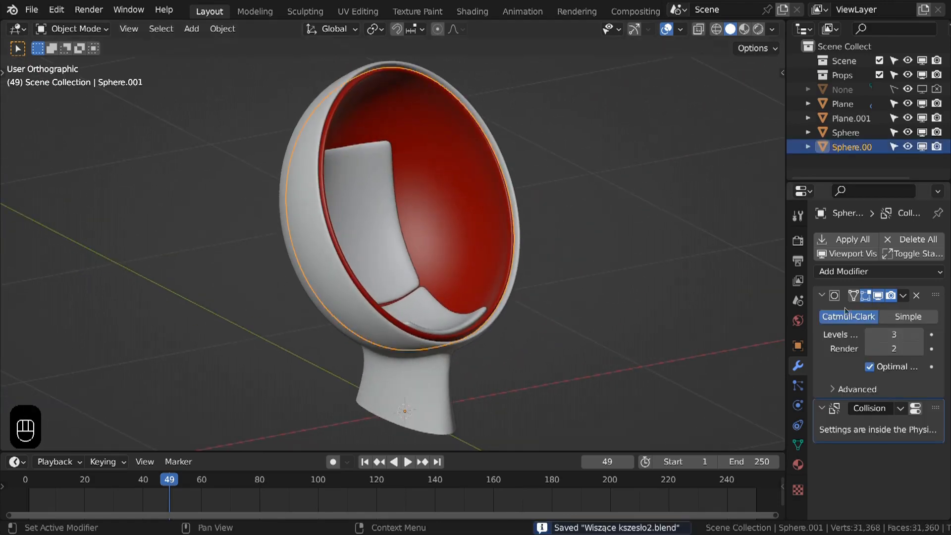
pyautogui.click(916, 409)
pyautogui.click(879, 257)
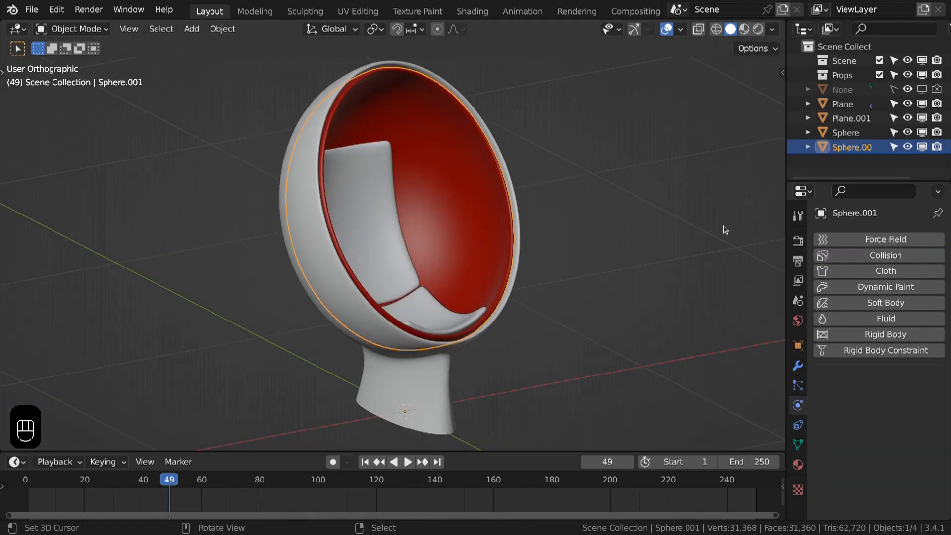
pyautogui.click(463, 311)
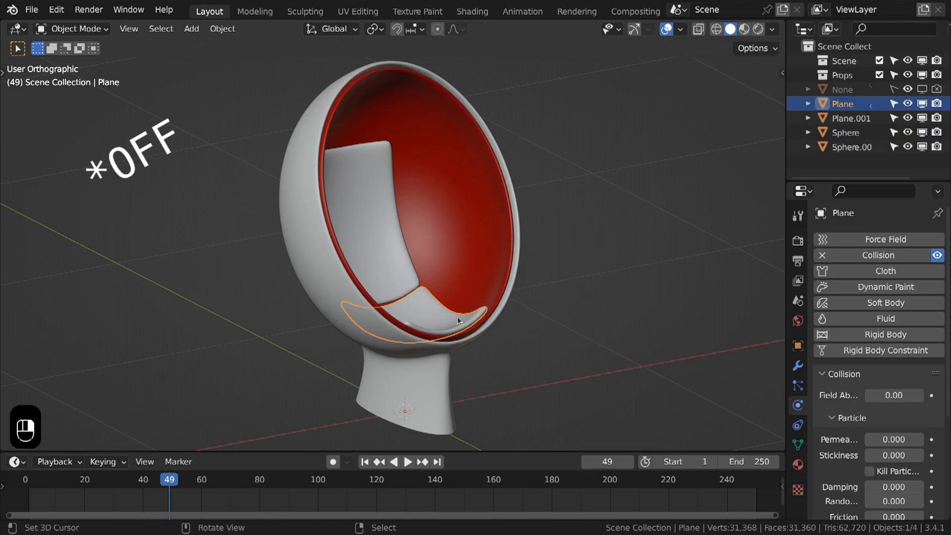
pyautogui.click(862, 255)
# - Deselect everything and save the blend file with the collision physics removed
pyautogui.hotkey('alt', 'a')
pyautogui.moveTo(616, 237); pyautogui.dragTo(610, 235, button='middle')
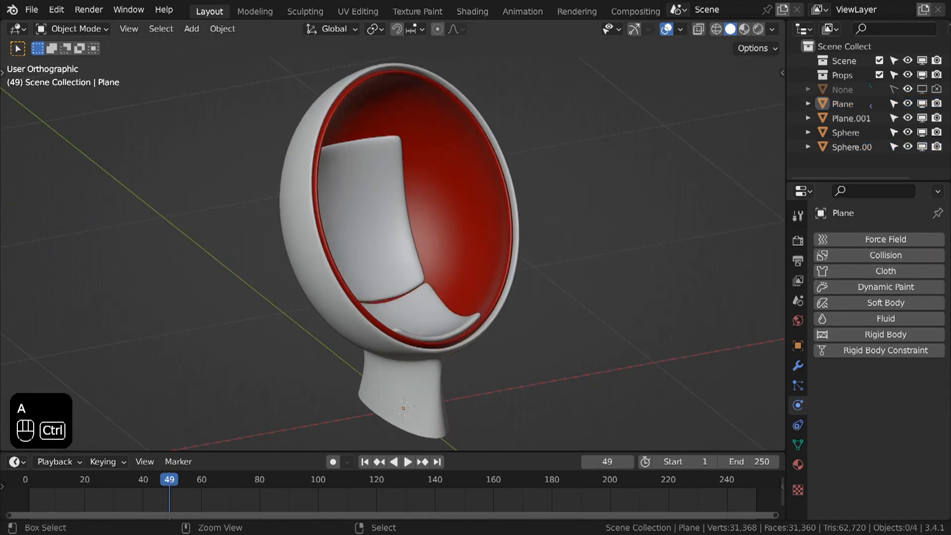
pyautogui.hotkey('ctrl', 's')
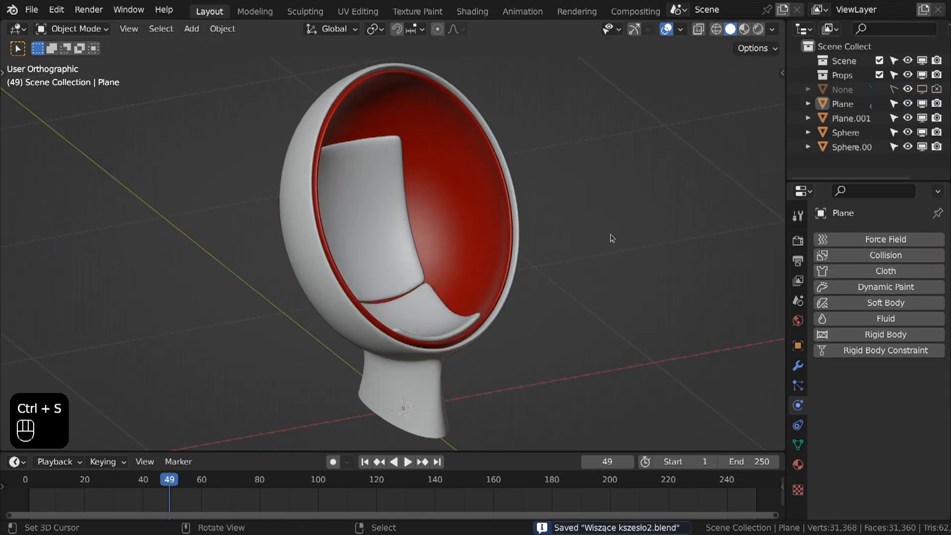
pyautogui.hotkey('ctrl', 's')
pyautogui.moveTo(612, 239)
pyautogui.mouseDown(button='middle')
pyautogui.moveTo(357, 278)
pyautogui.moveTo(614, 277)
pyautogui.moveTo(581, 233)
pyautogui.moveTo(613, 238)
pyautogui.mouseUp(button='middle')
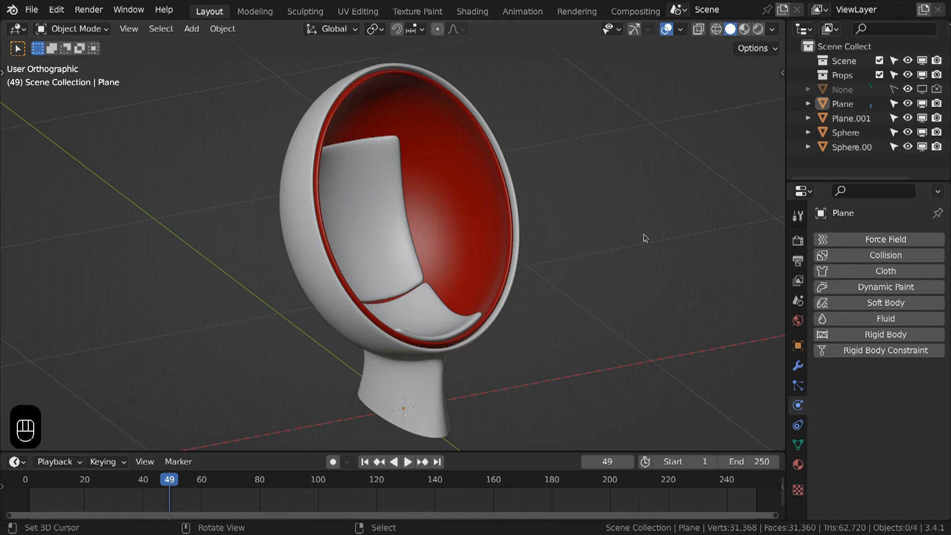
pyautogui.hotkey('alt', 'Tab')
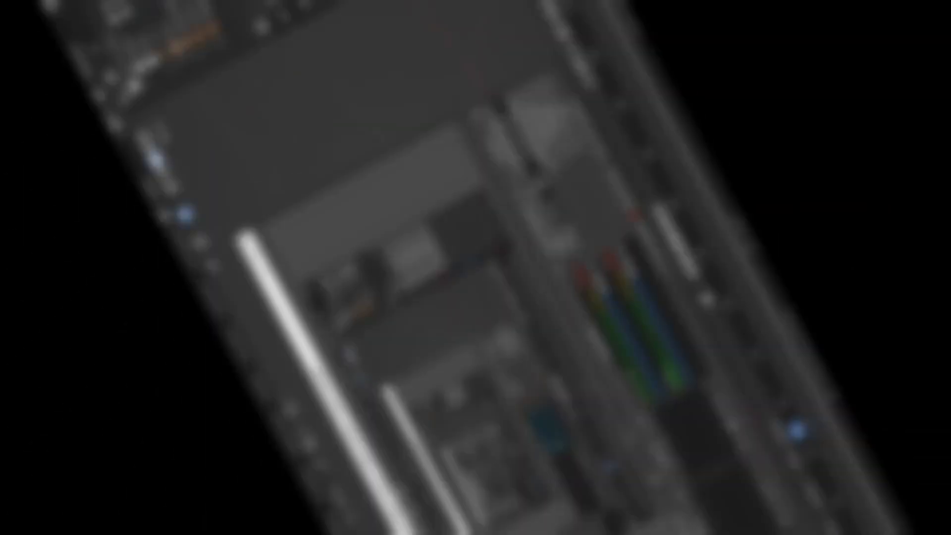